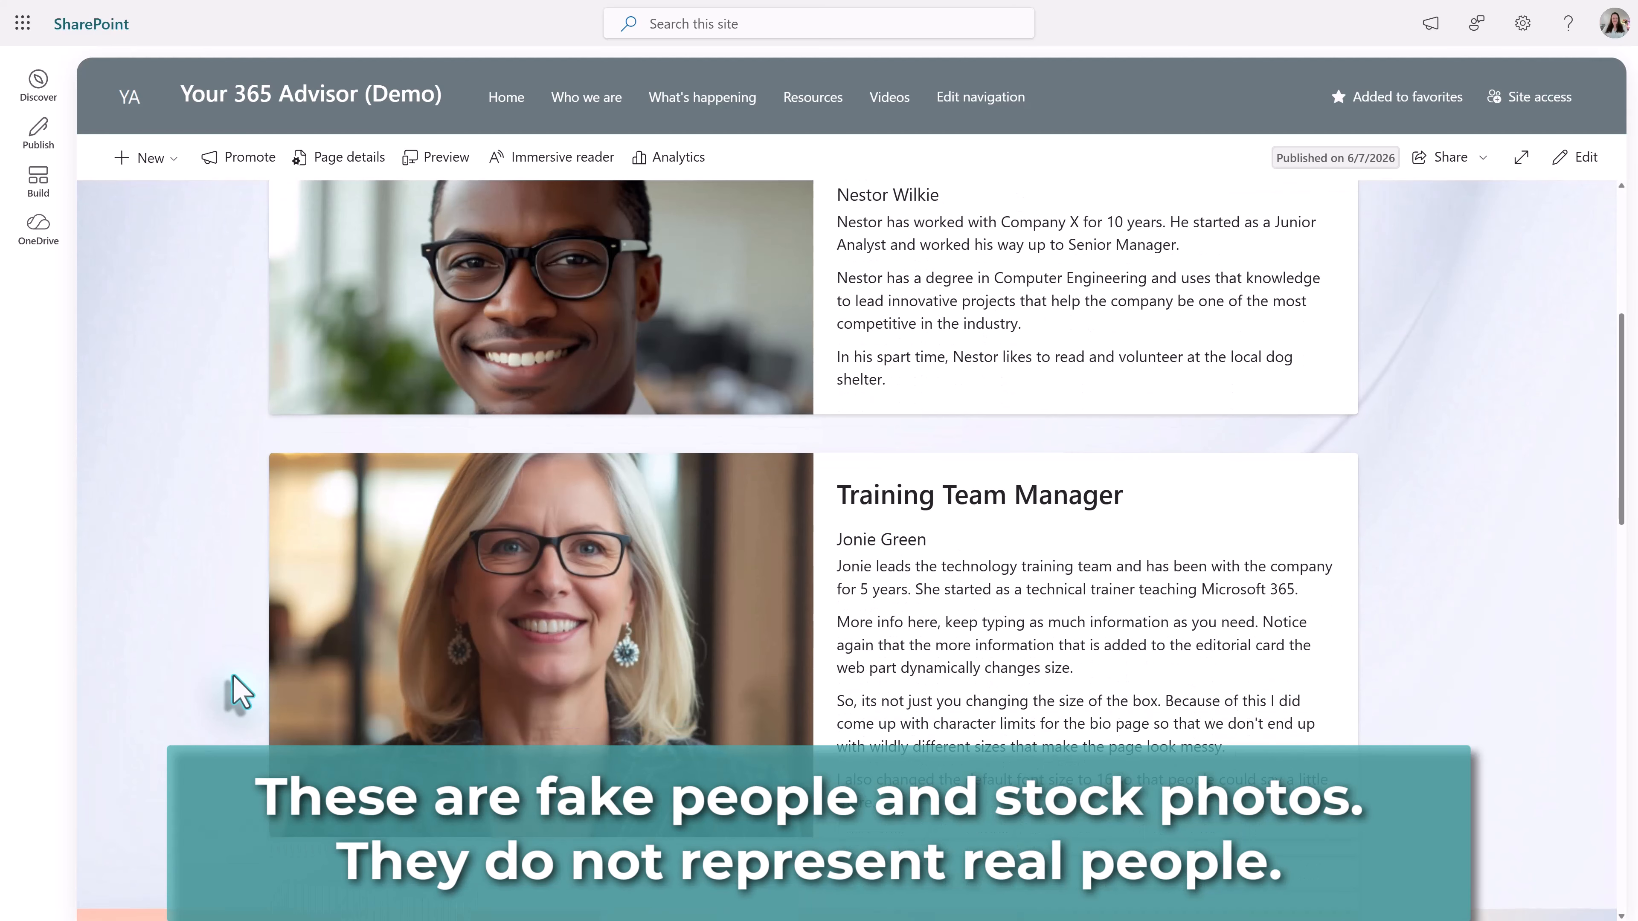
- Review the Leadership and Trainer bio cards on the existing site page
{"action": "scroll", "coordinate": [232, 687], "scroll_direction": "down", "scroll_amount": 5}
{"action": "scroll", "coordinate": [232, 684], "scroll_direction": "down", "scroll_amount": 6}
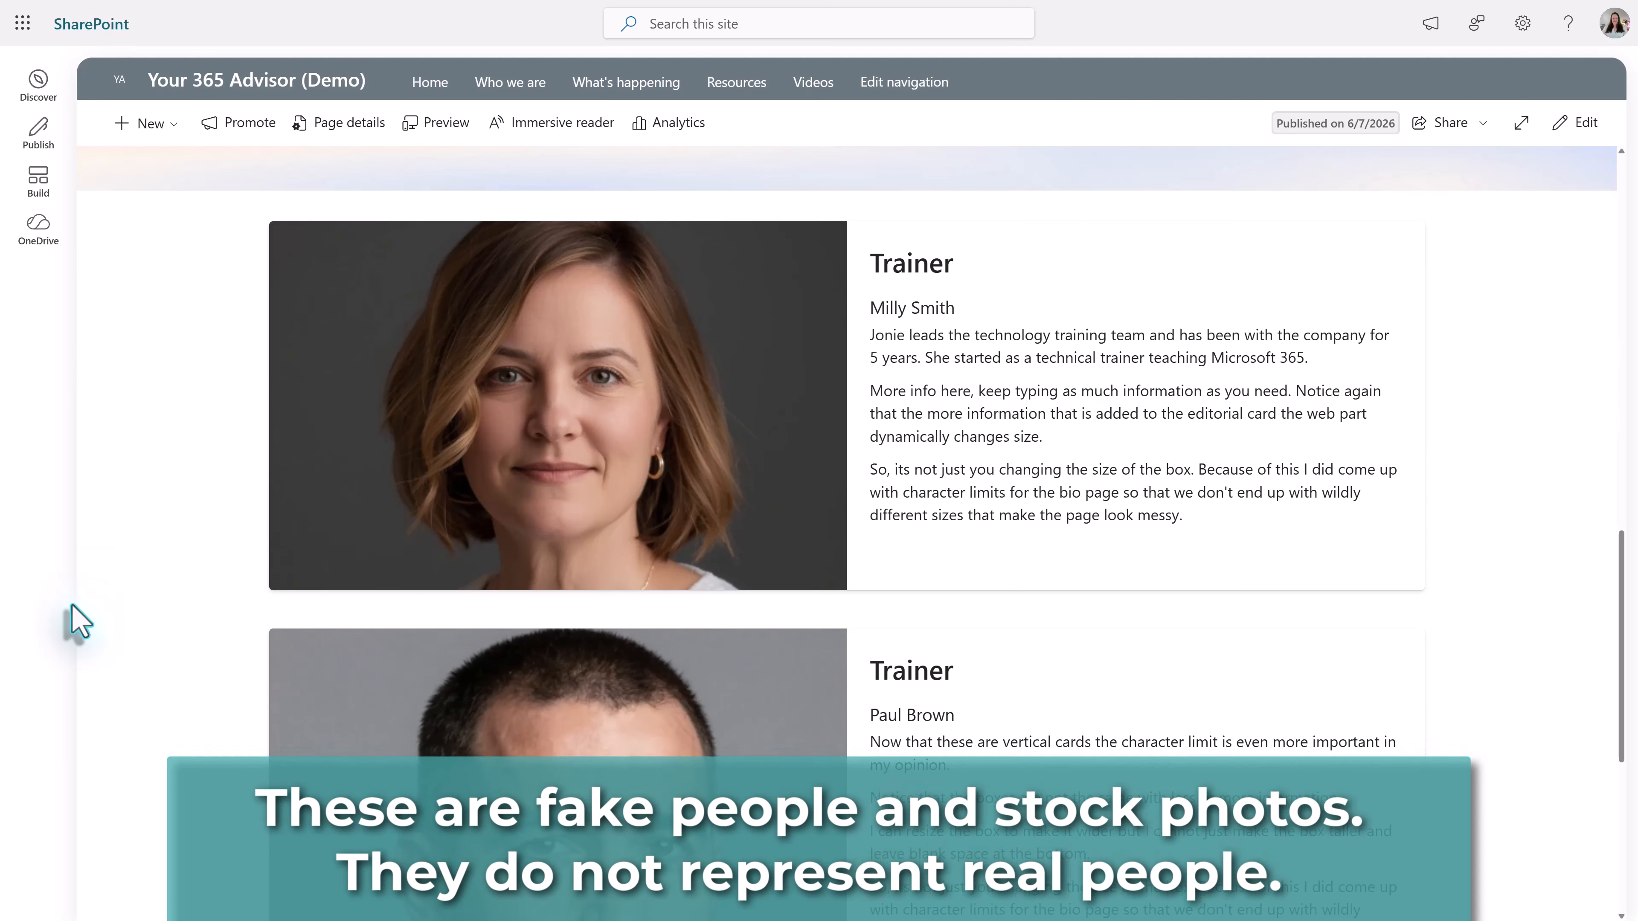
{"action": "scroll", "coordinate": [92, 624], "scroll_direction": "down", "scroll_amount": 2}
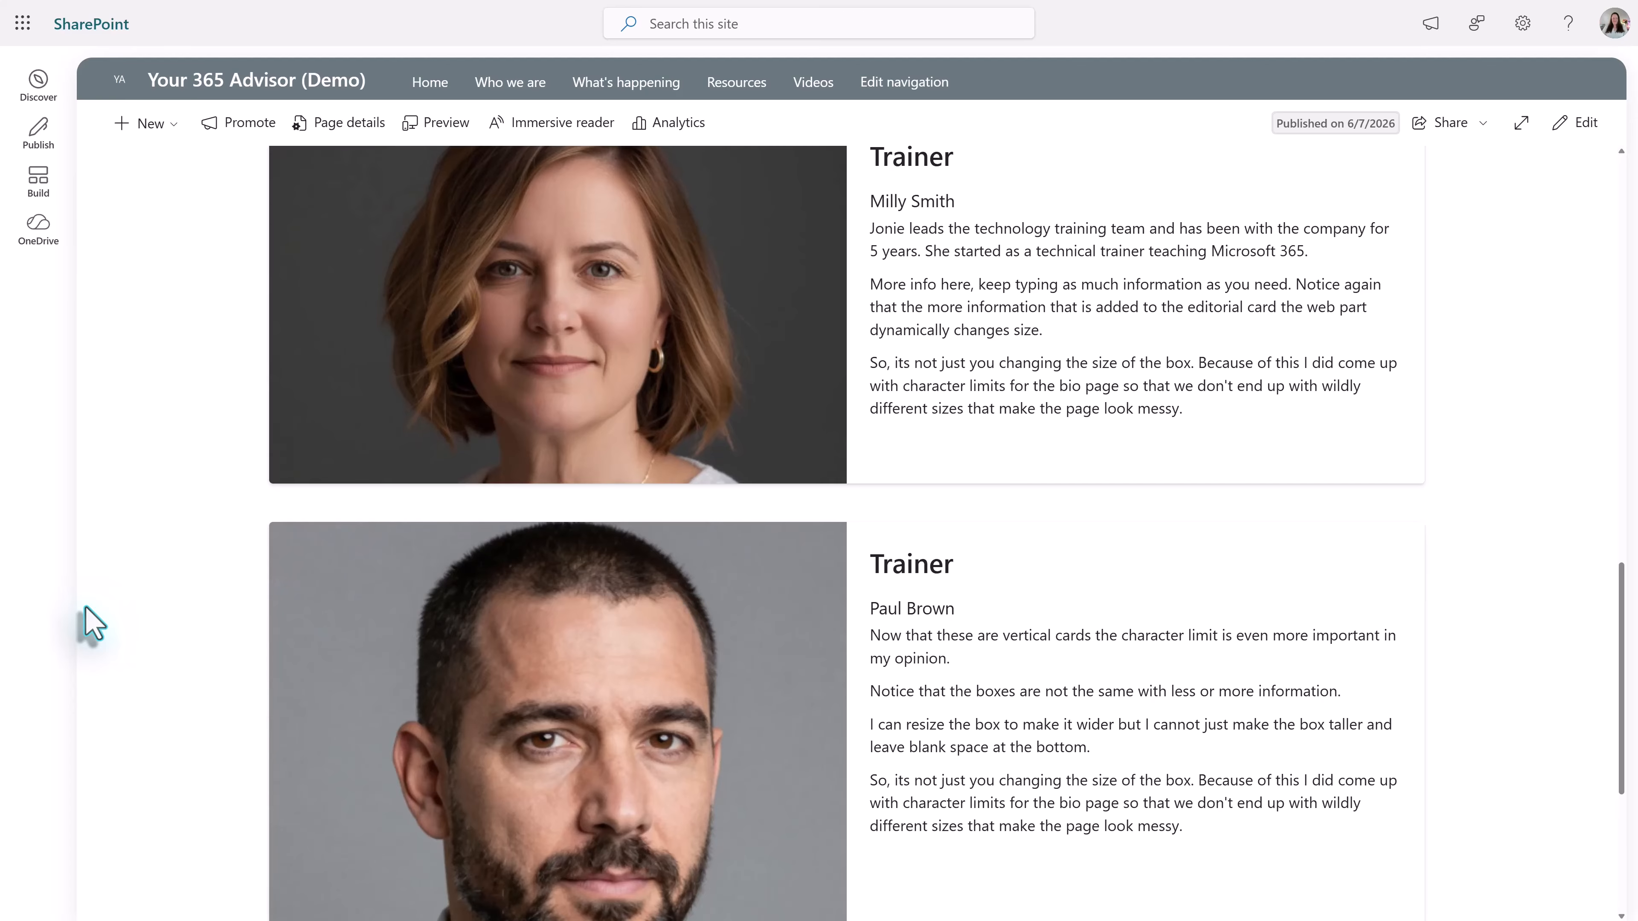
{"action": "scroll", "coordinate": [92, 624], "scroll_direction": "down", "scroll_amount": 2}
{"action": "scroll", "coordinate": [94, 624], "scroll_direction": "down", "scroll_amount": 2}
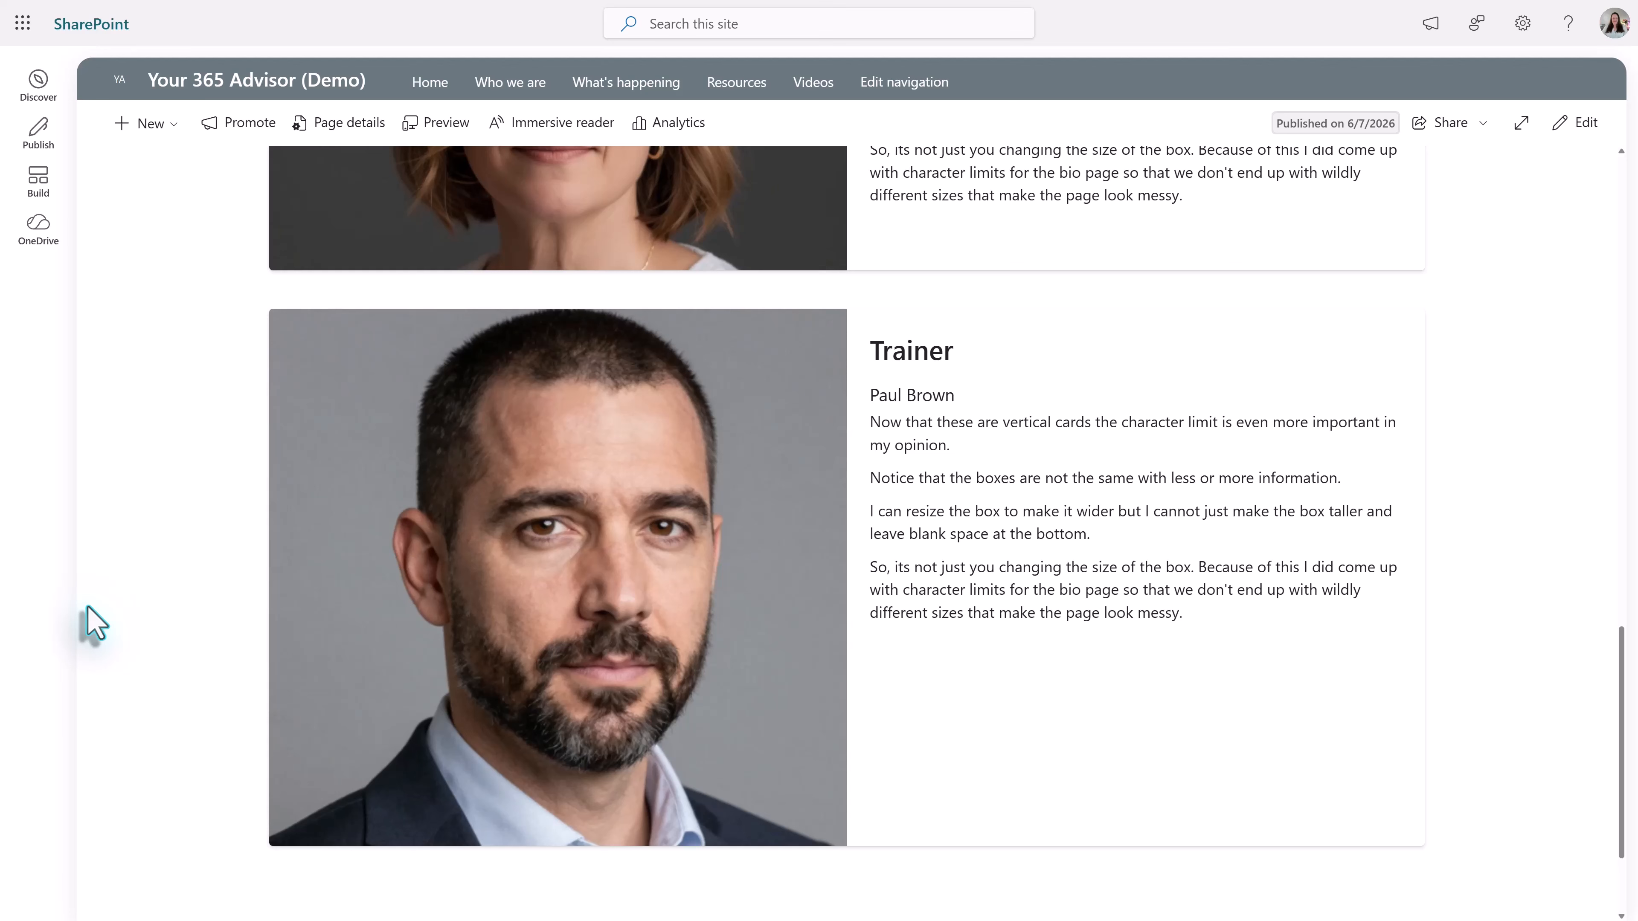
{"action": "scroll", "coordinate": [157, 547], "scroll_direction": "up", "scroll_amount": 15}
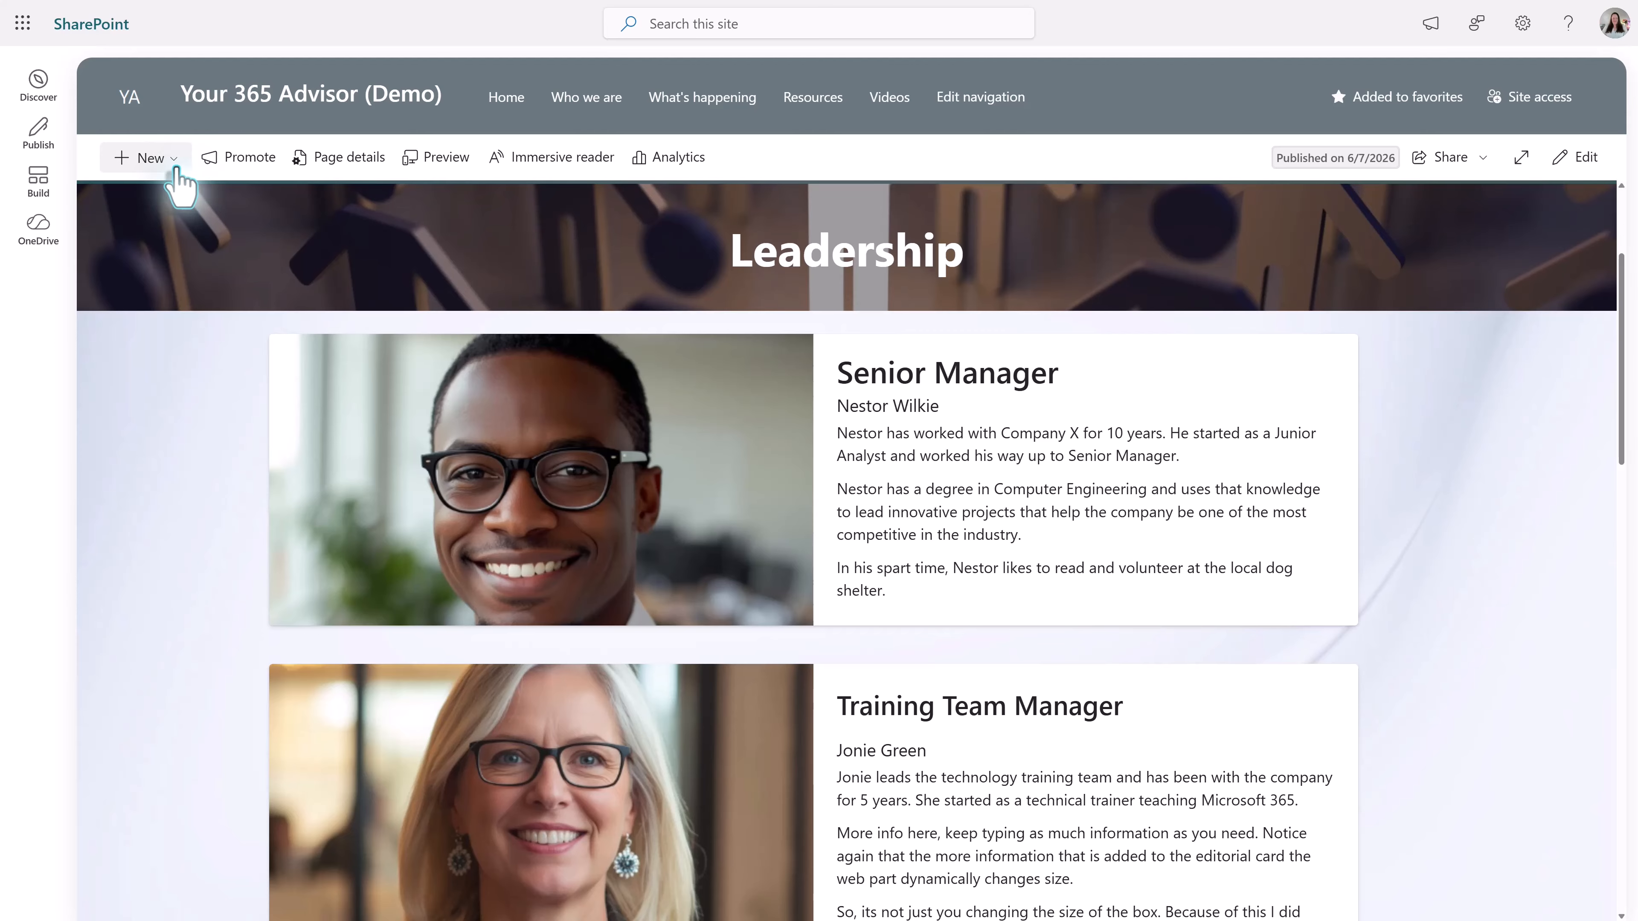
- Create a new blank site page from the template gallery
{"action": "left_click", "coordinate": [158, 160]}
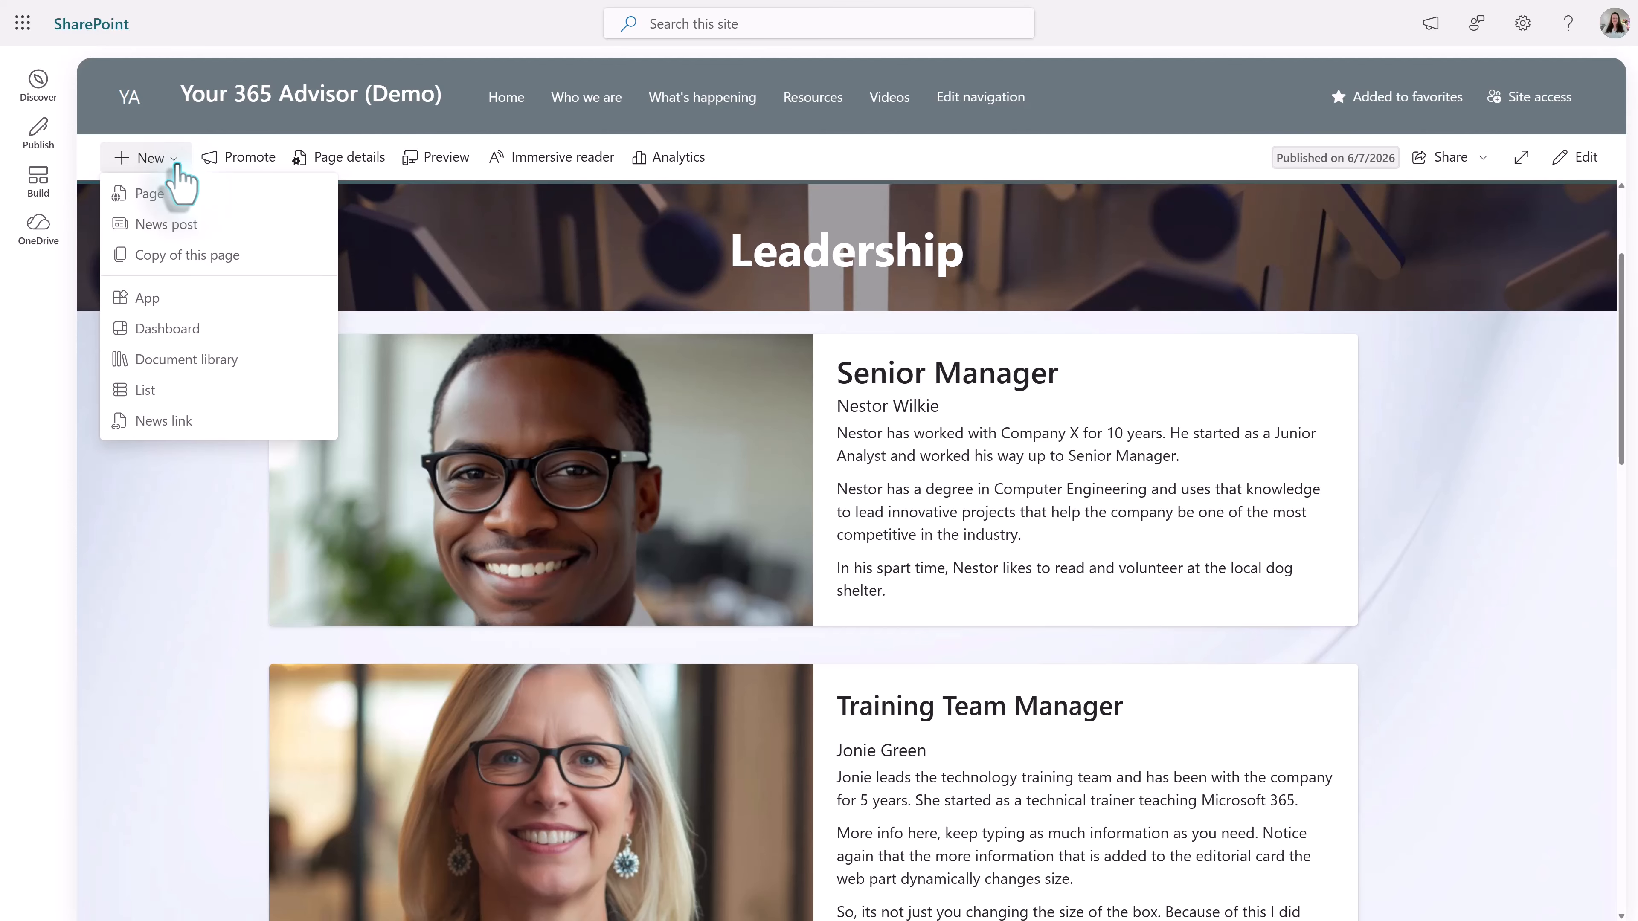
{"action": "left_click", "coordinate": [166, 218]}
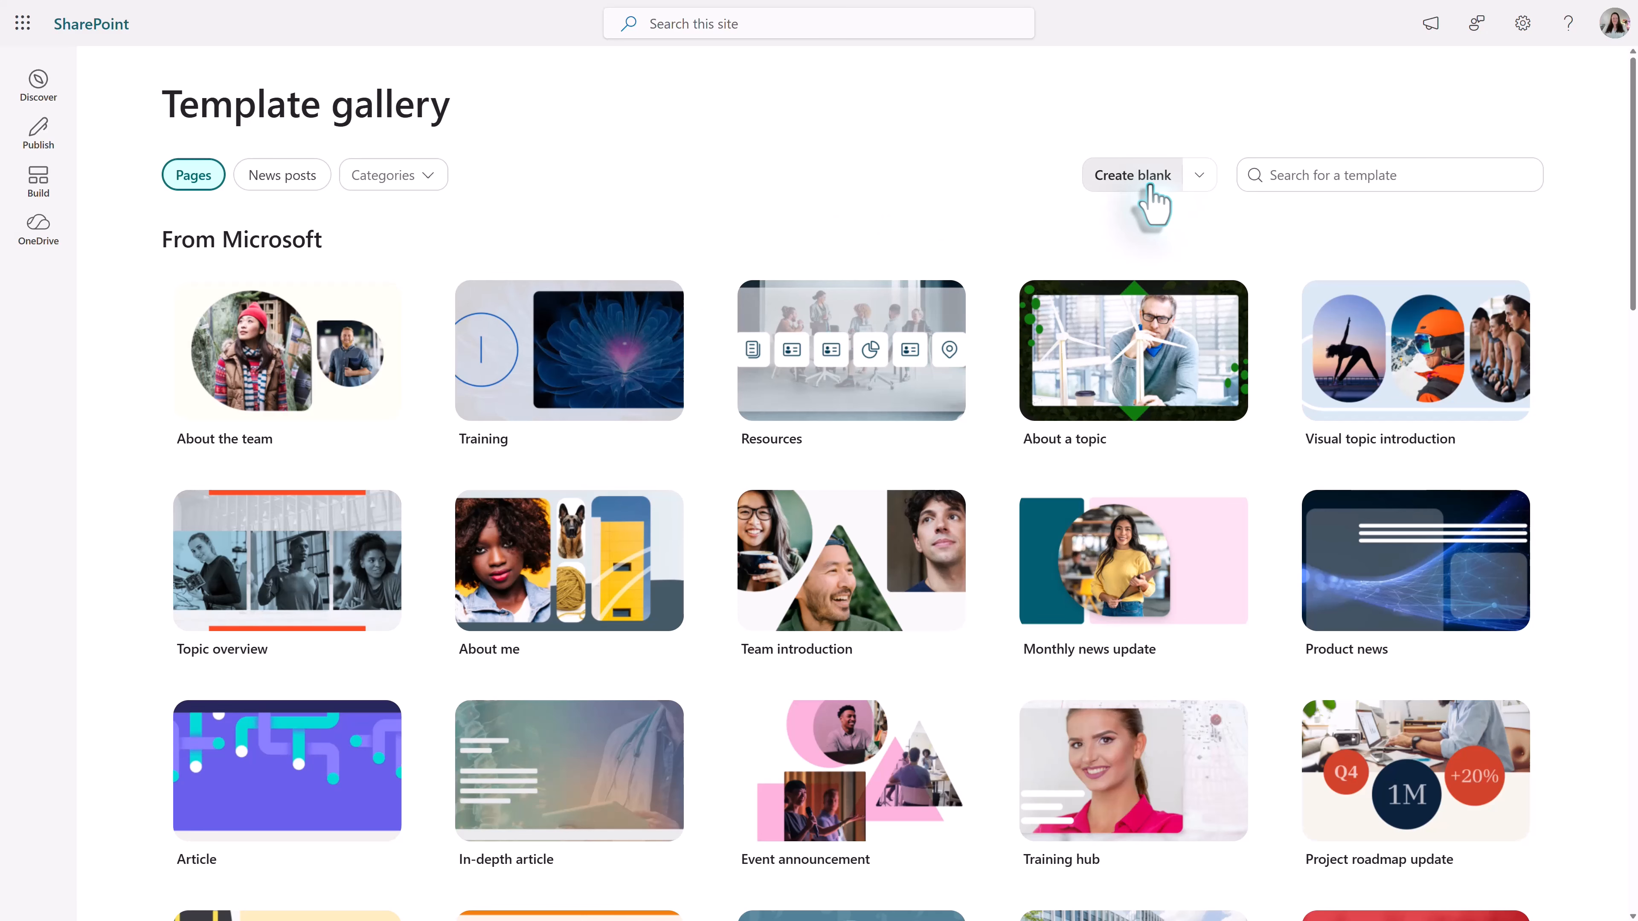
{"action": "left_click", "coordinate": [1140, 176]}
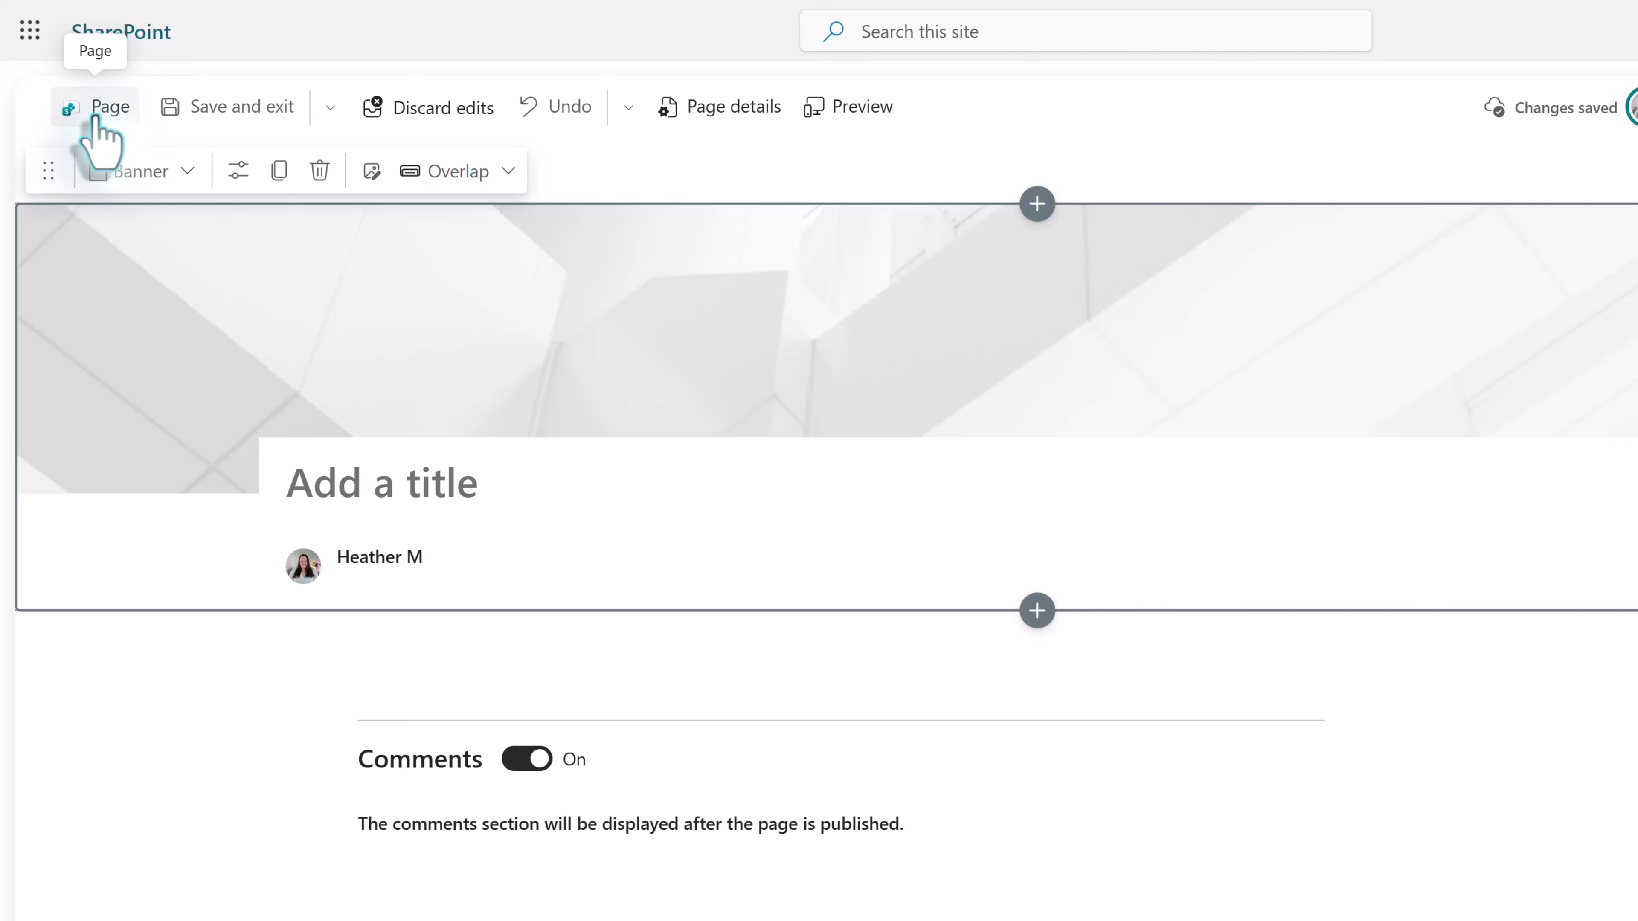
- Name the new page TeamBBios
{"action": "left_click", "coordinate": [97, 109]}
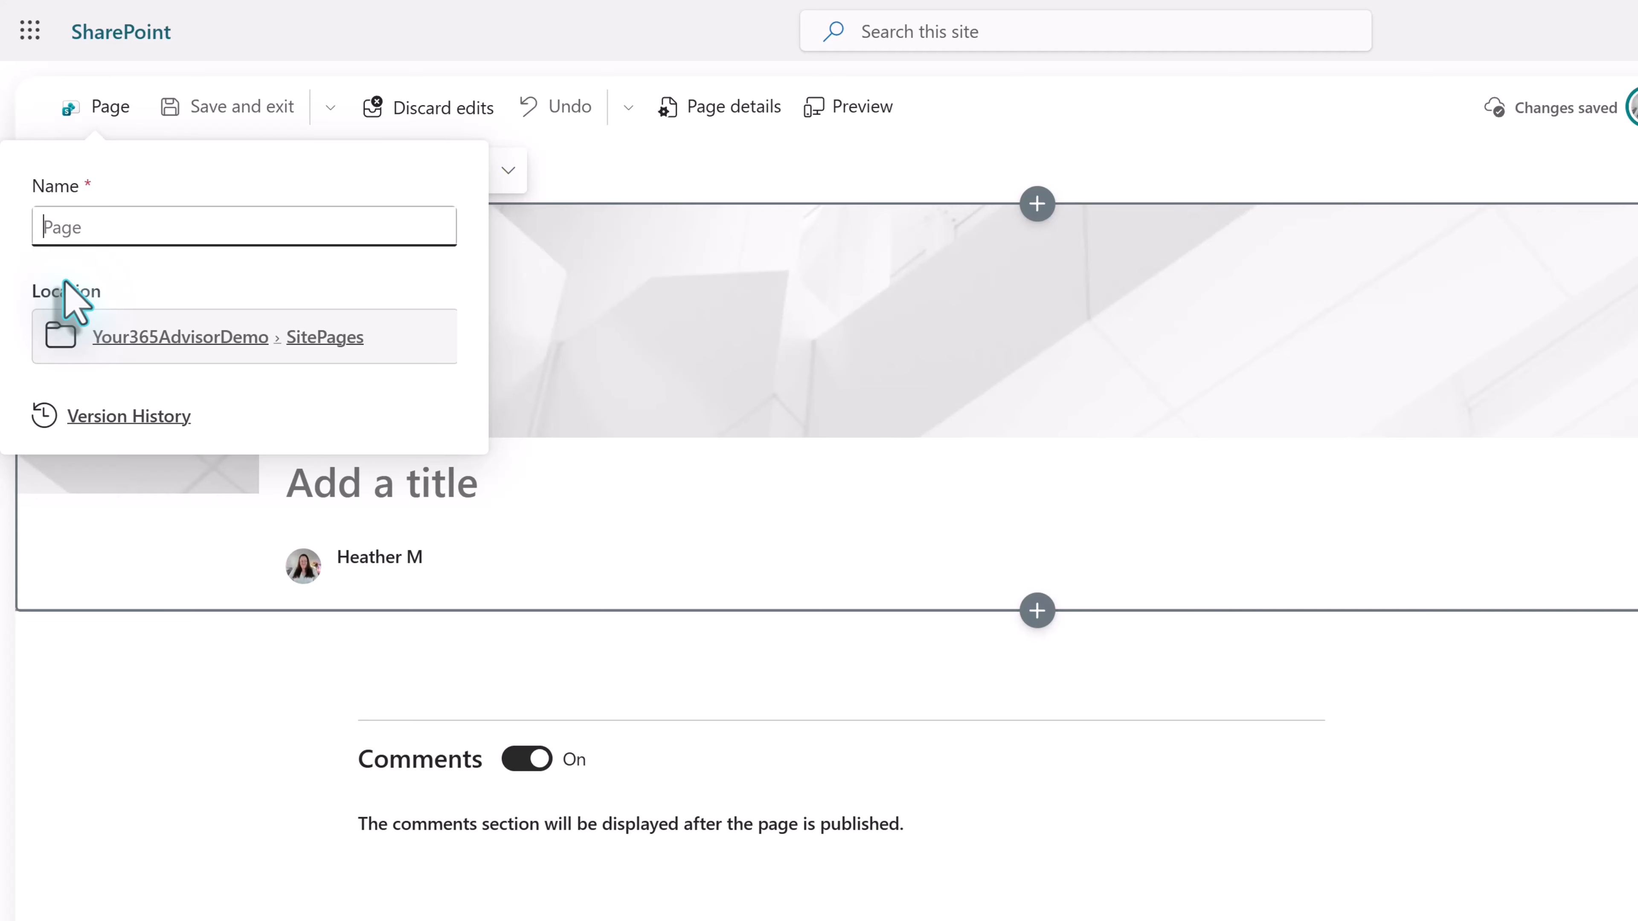
{"action": "type", "text": "T"}
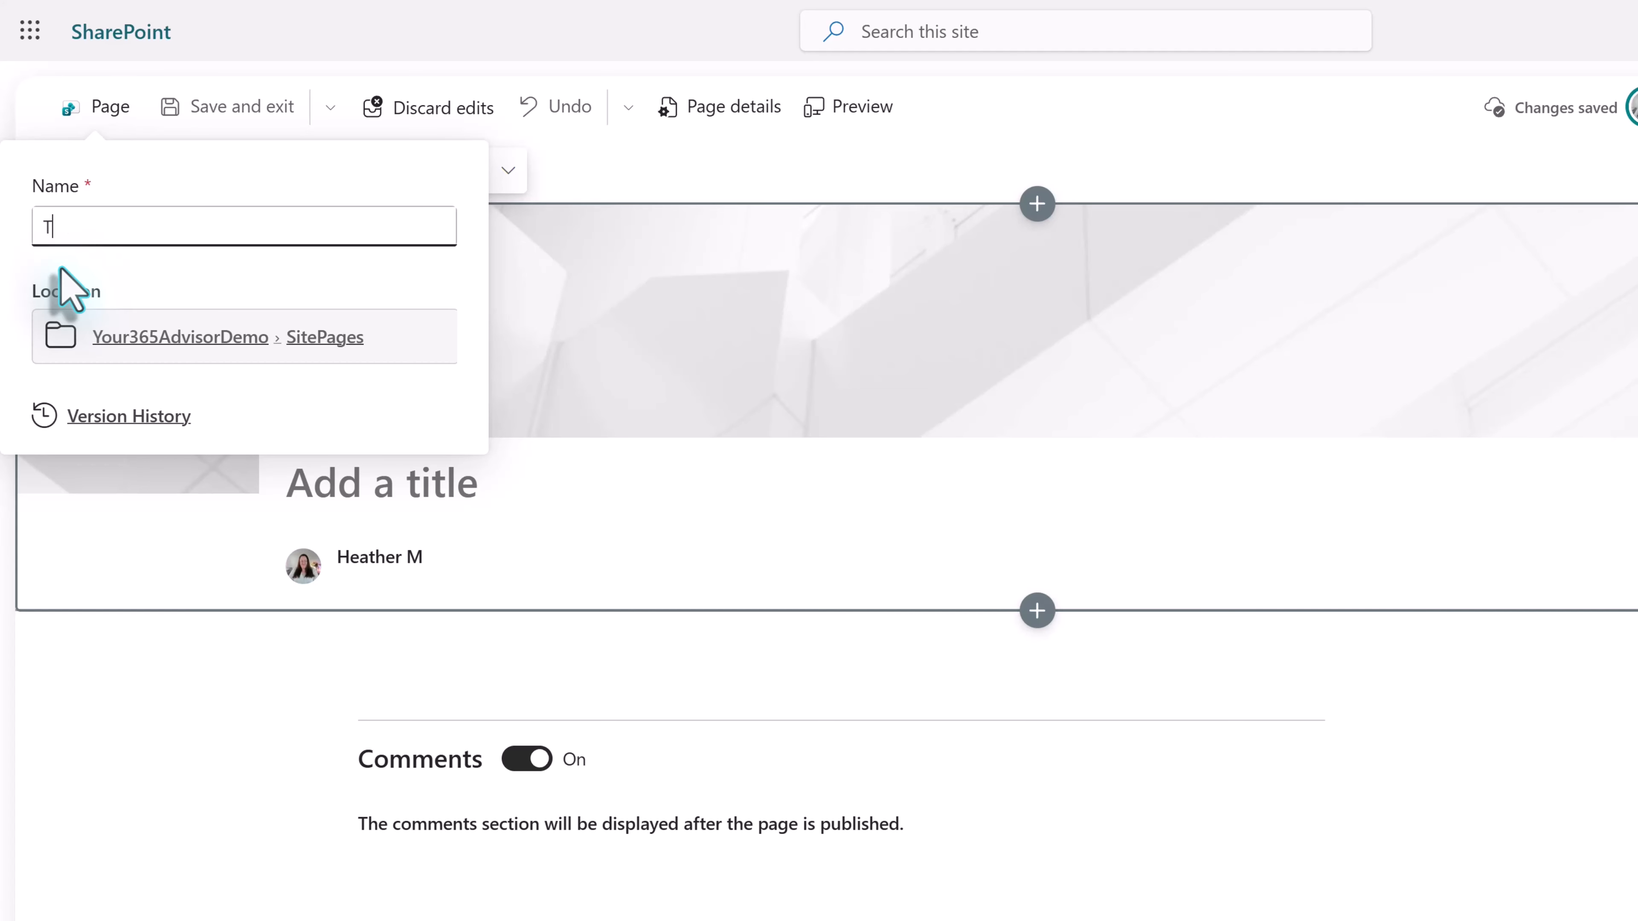
{"action": "key", "text": "BackSpace"}
{"action": "type", "text": "TeamBBios"}
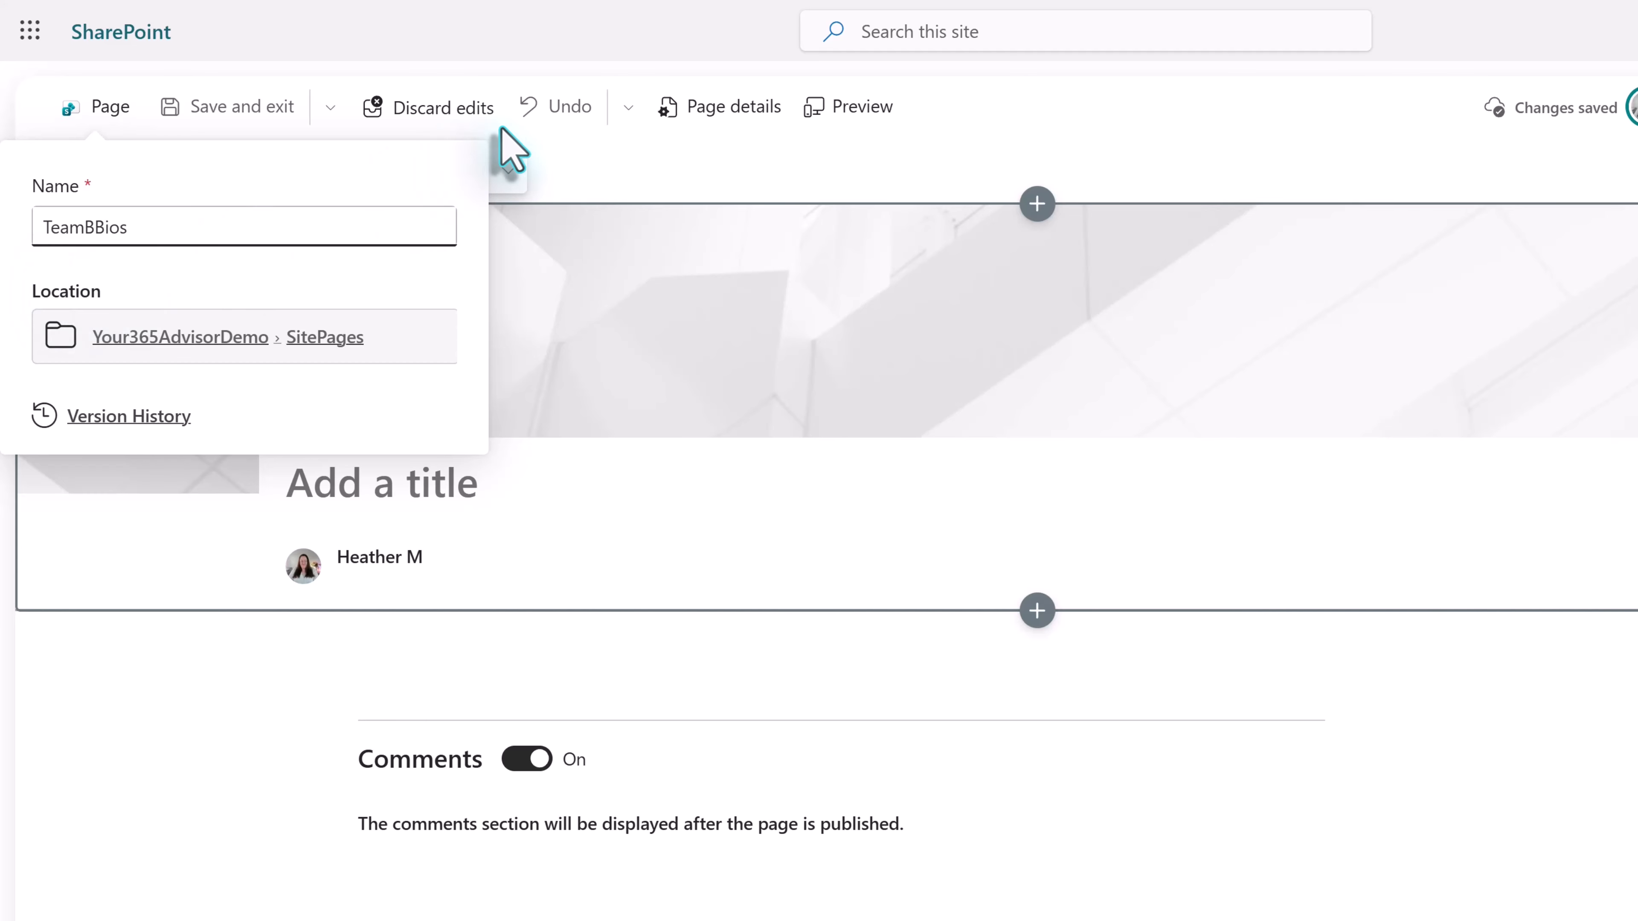
{"action": "left_click", "coordinate": [651, 187]}
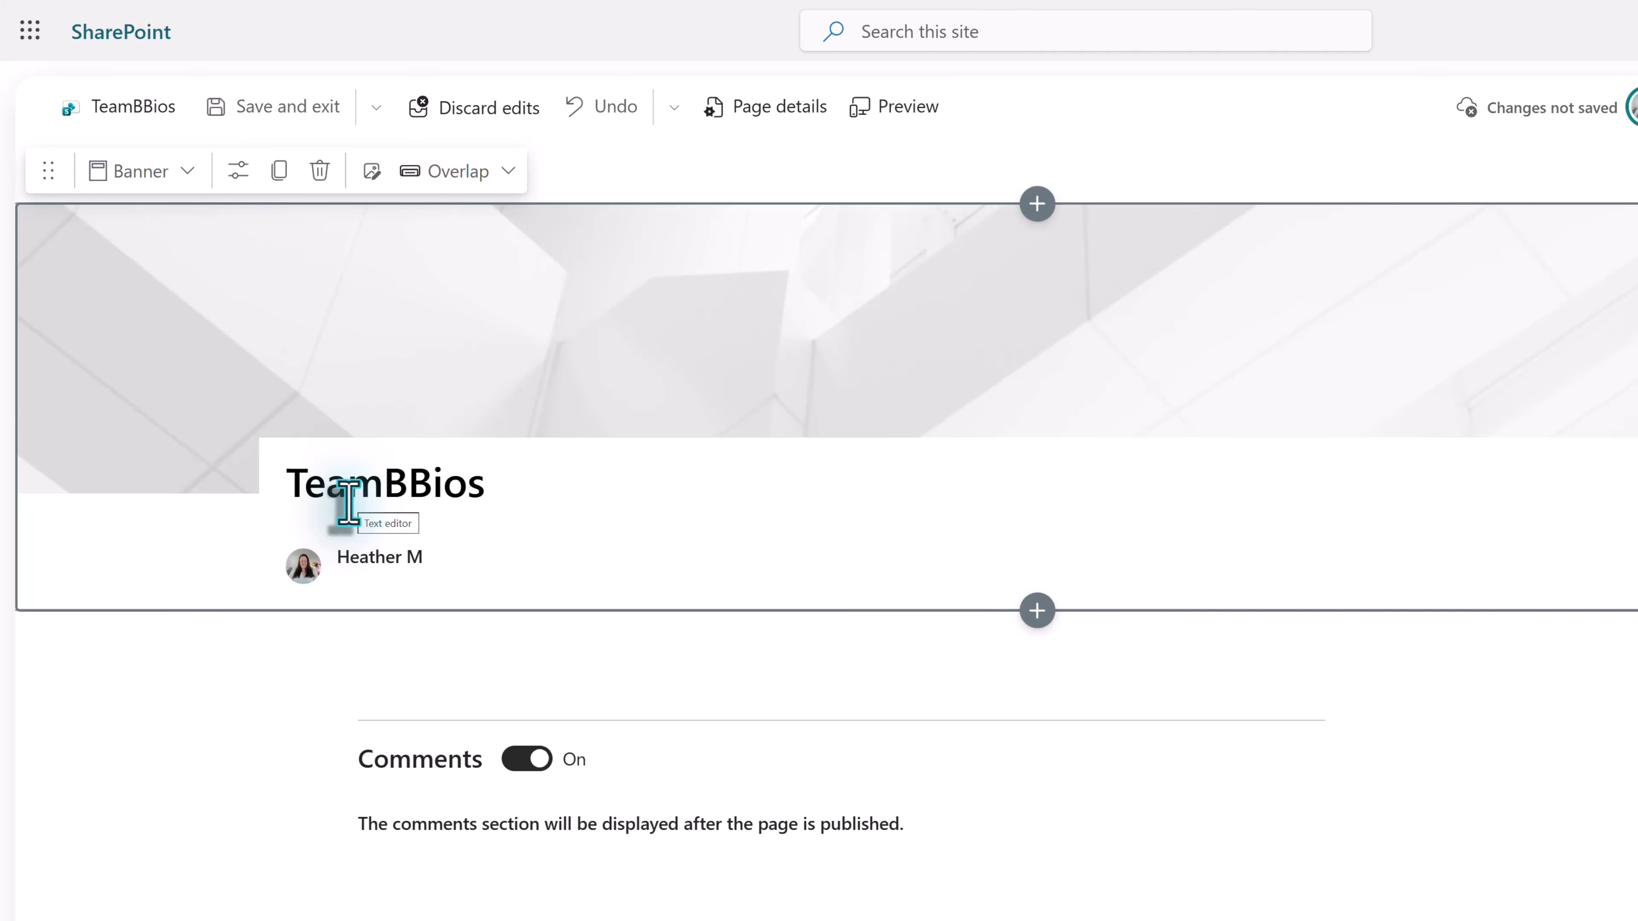
- Correct the banner title to "Team B Bios" using the spelling suggestion
{"action": "left_click", "coordinate": [382, 496]}
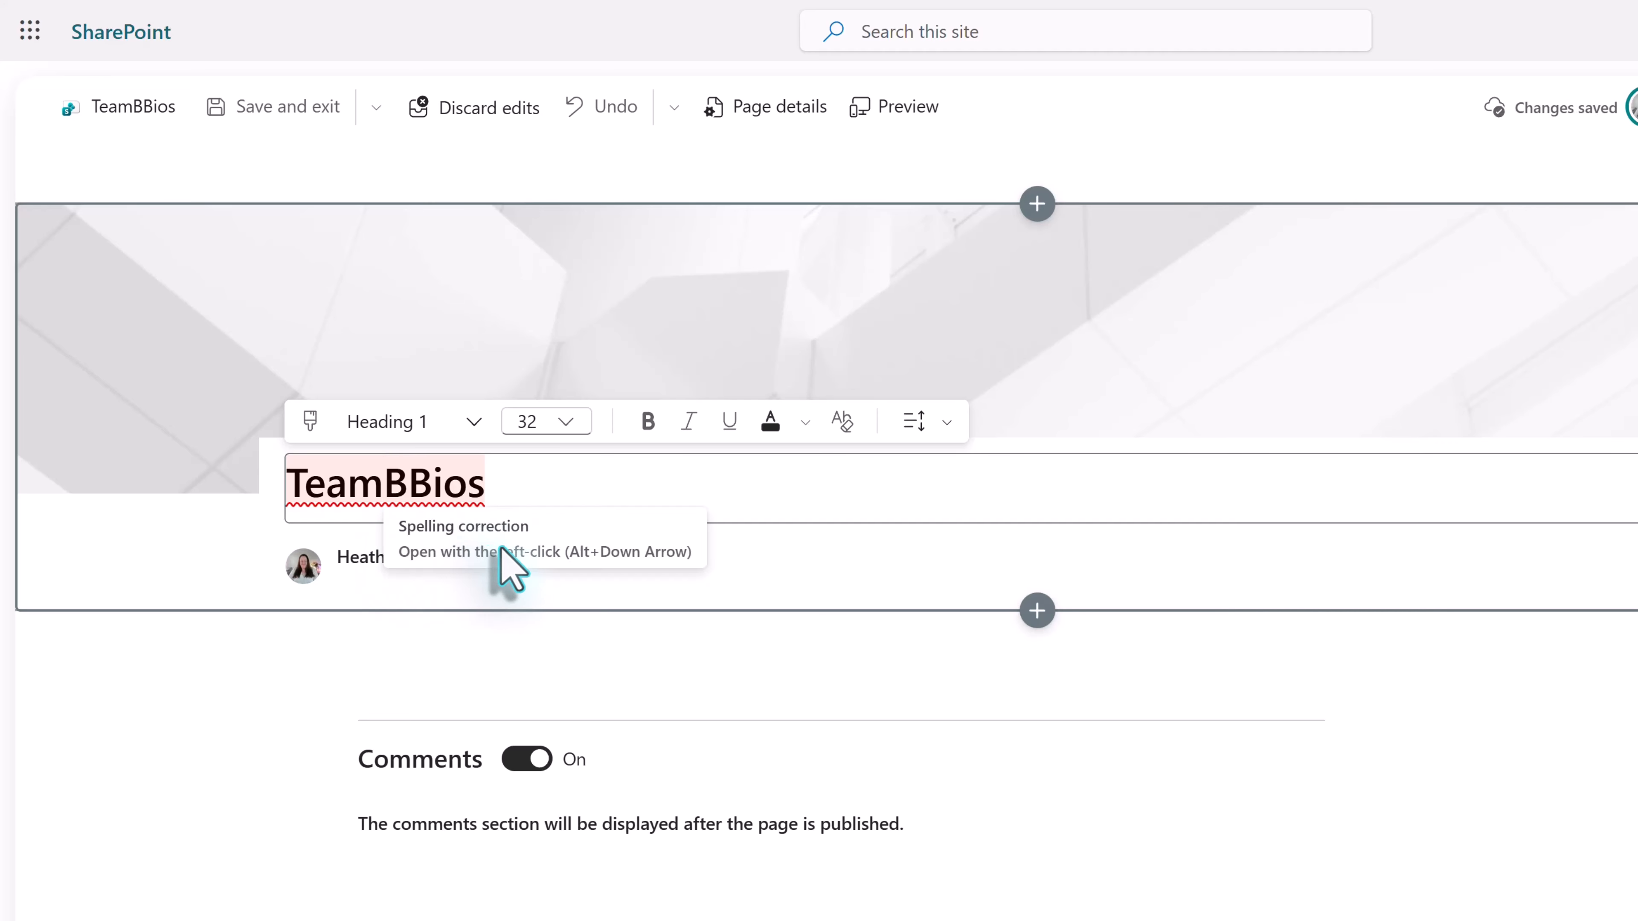
{"action": "left_click", "coordinate": [386, 487]}
{"action": "left_click", "coordinate": [444, 494]}
{"action": "left_click", "coordinate": [496, 566]}
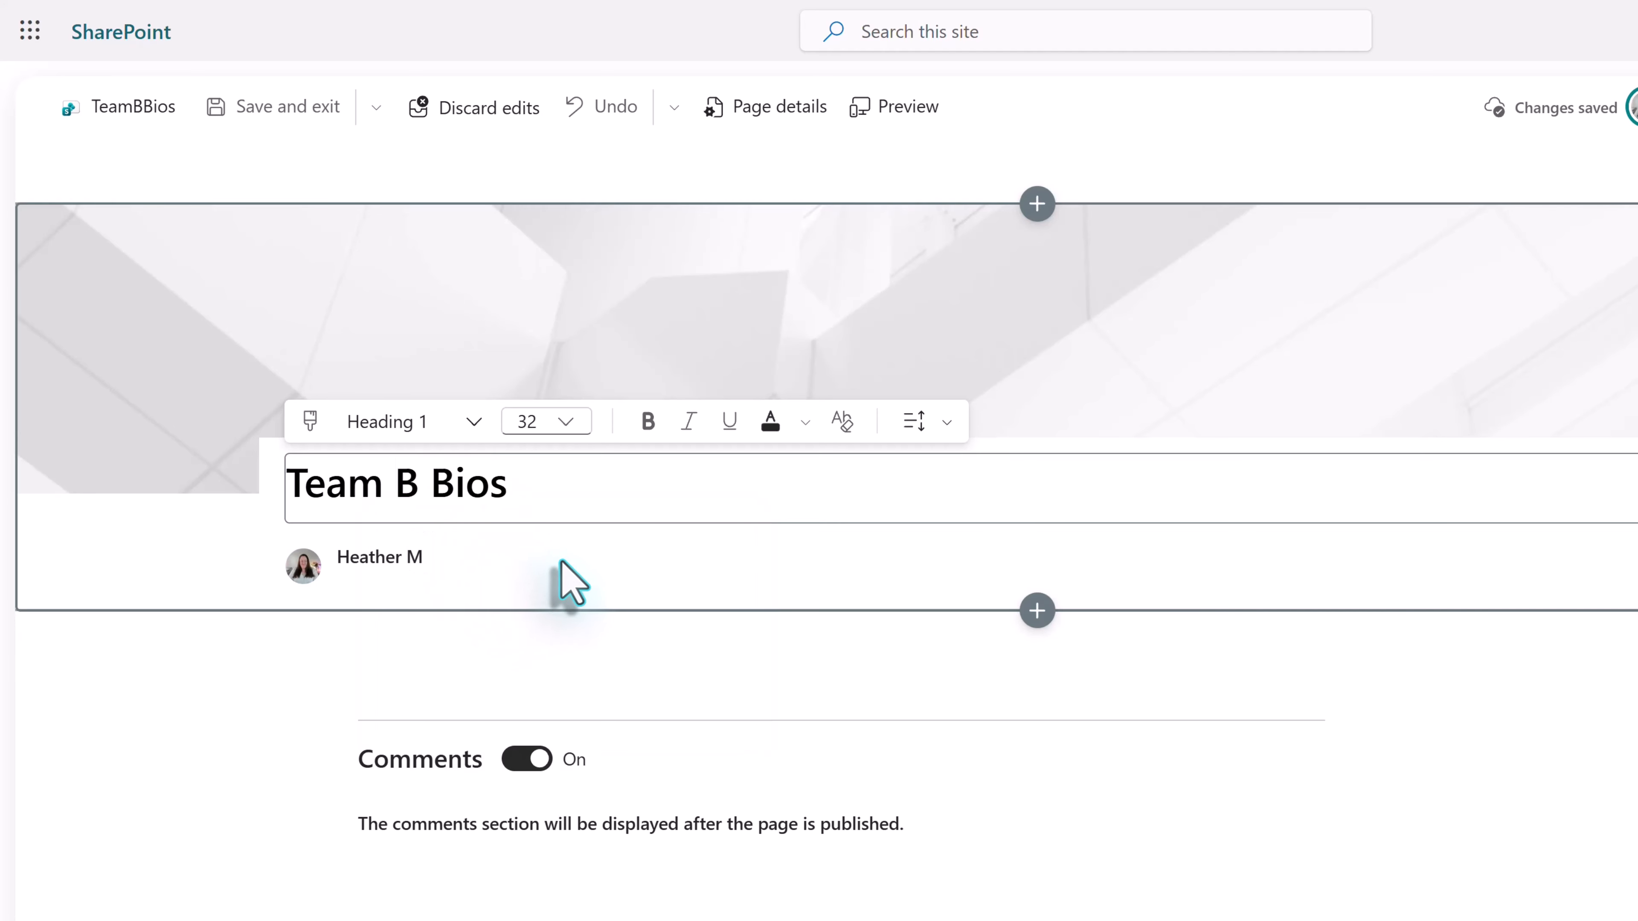
{"action": "left_click", "coordinate": [1037, 333]}
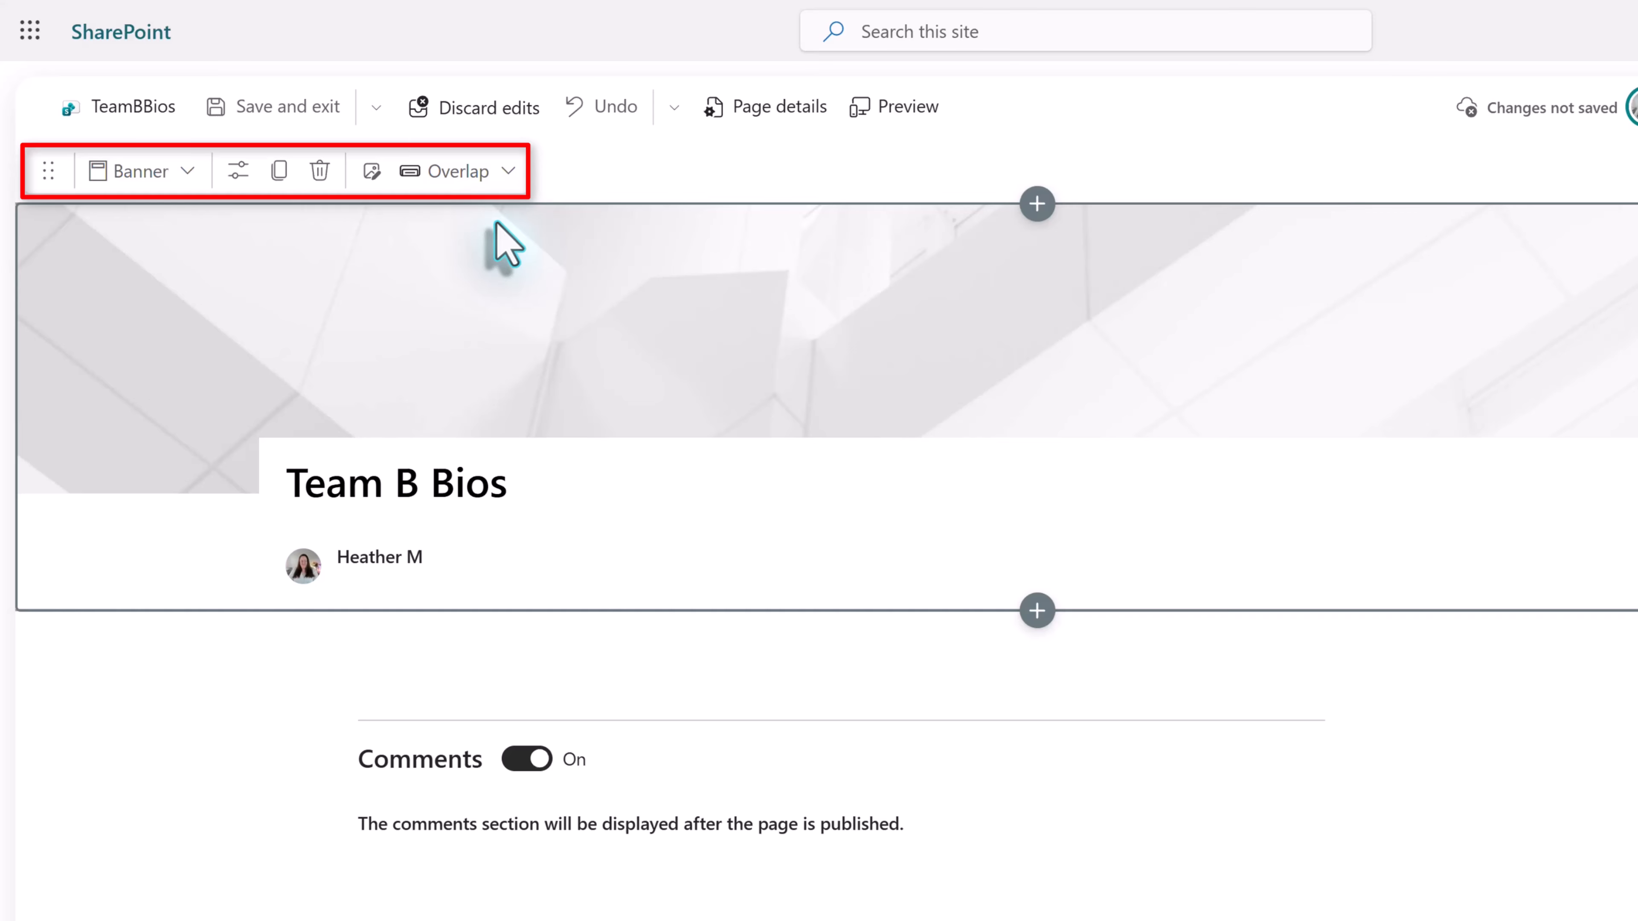
- Switch the banner to the Image and title layout and remove the author profile from it
{"action": "left_click", "coordinate": [504, 173]}
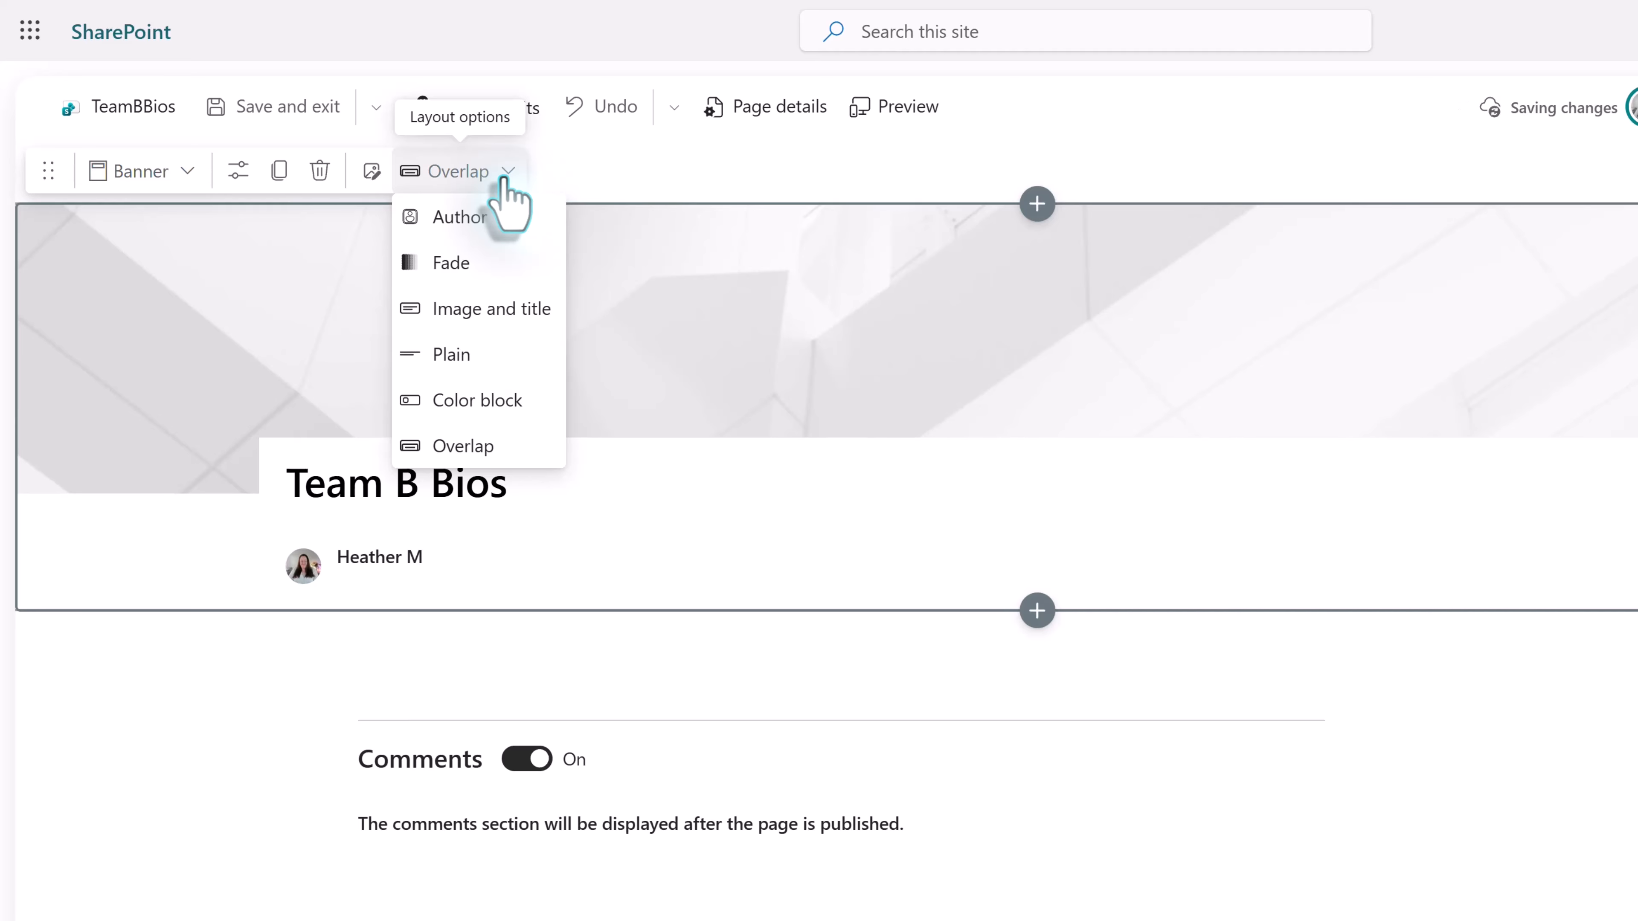
{"action": "left_click", "coordinate": [509, 310]}
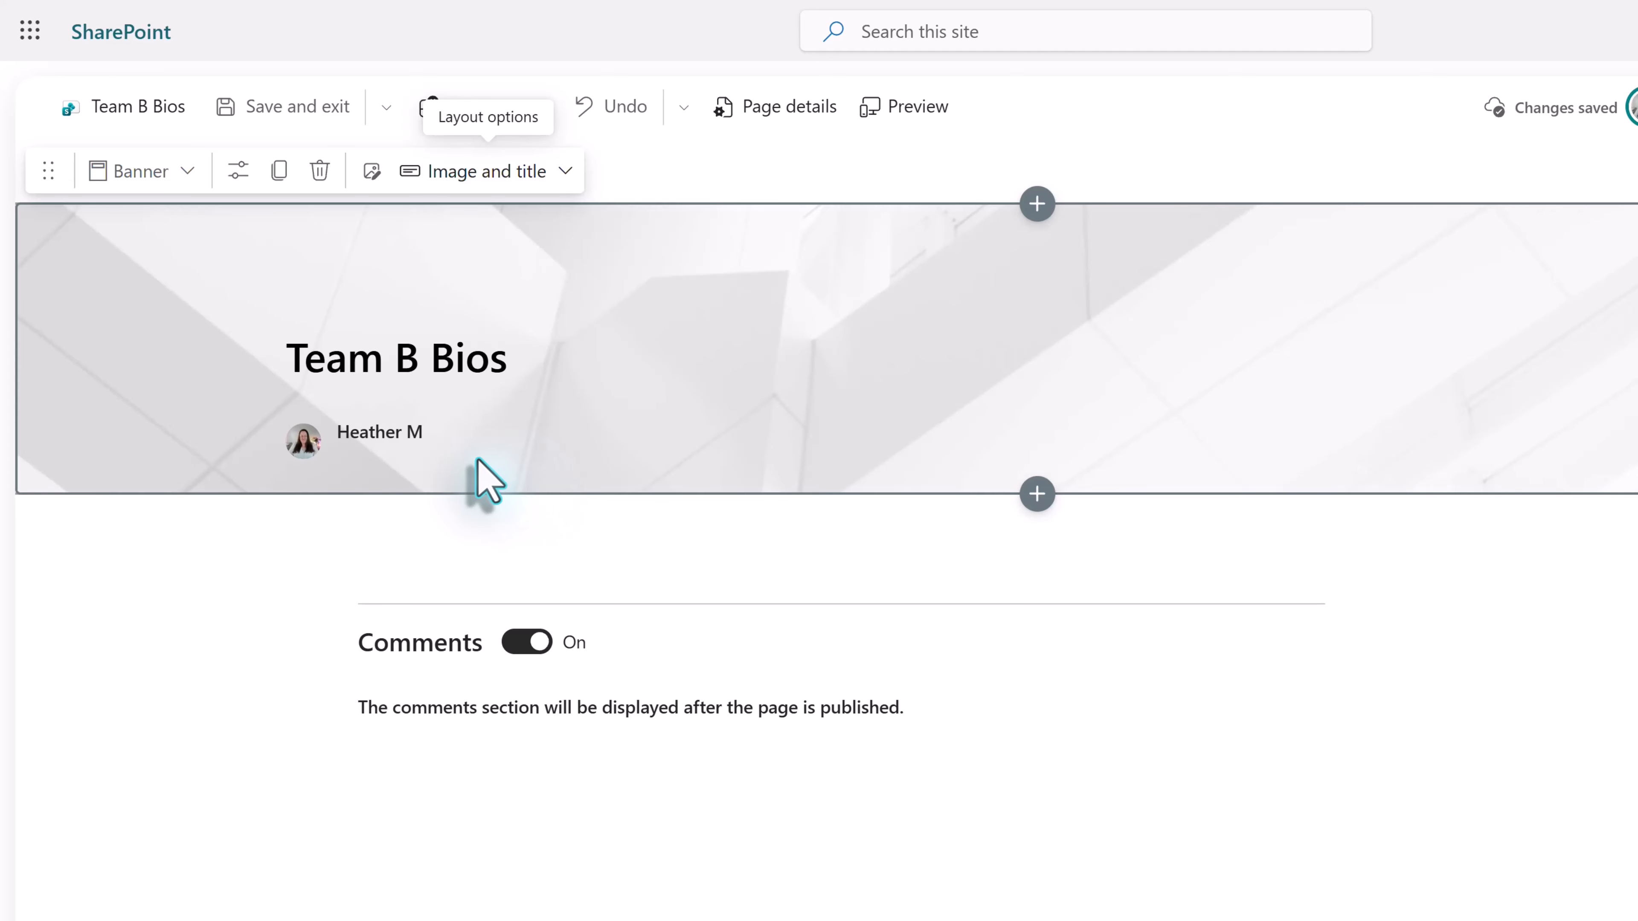
{"action": "mouse_move", "coordinate": [451, 445]}
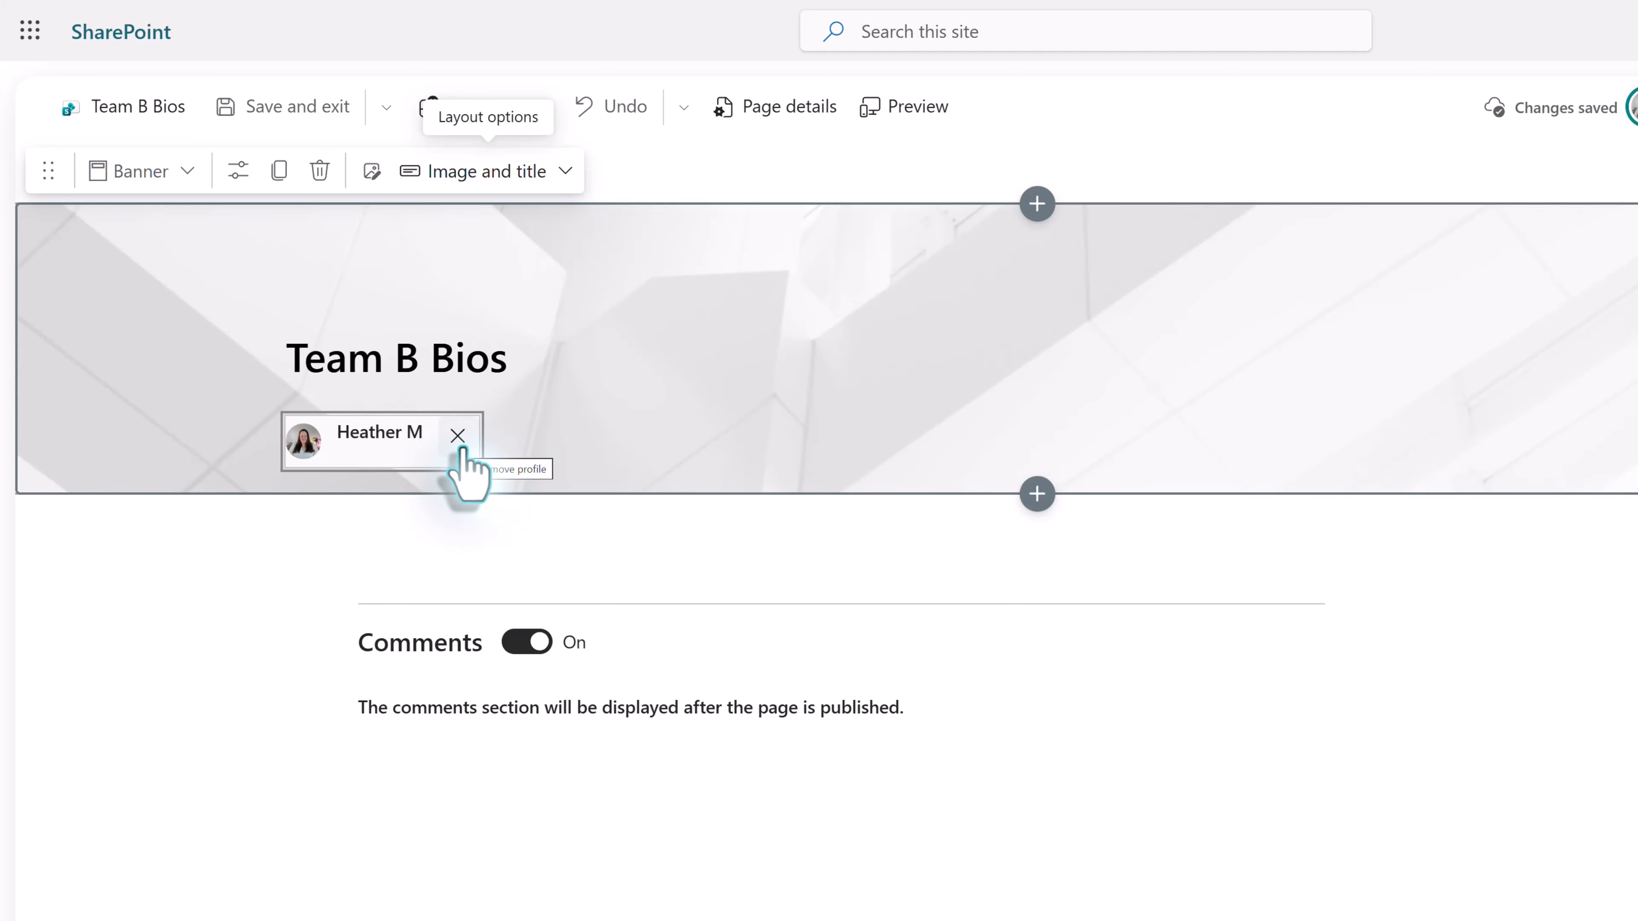
{"action": "left_click", "coordinate": [460, 445]}
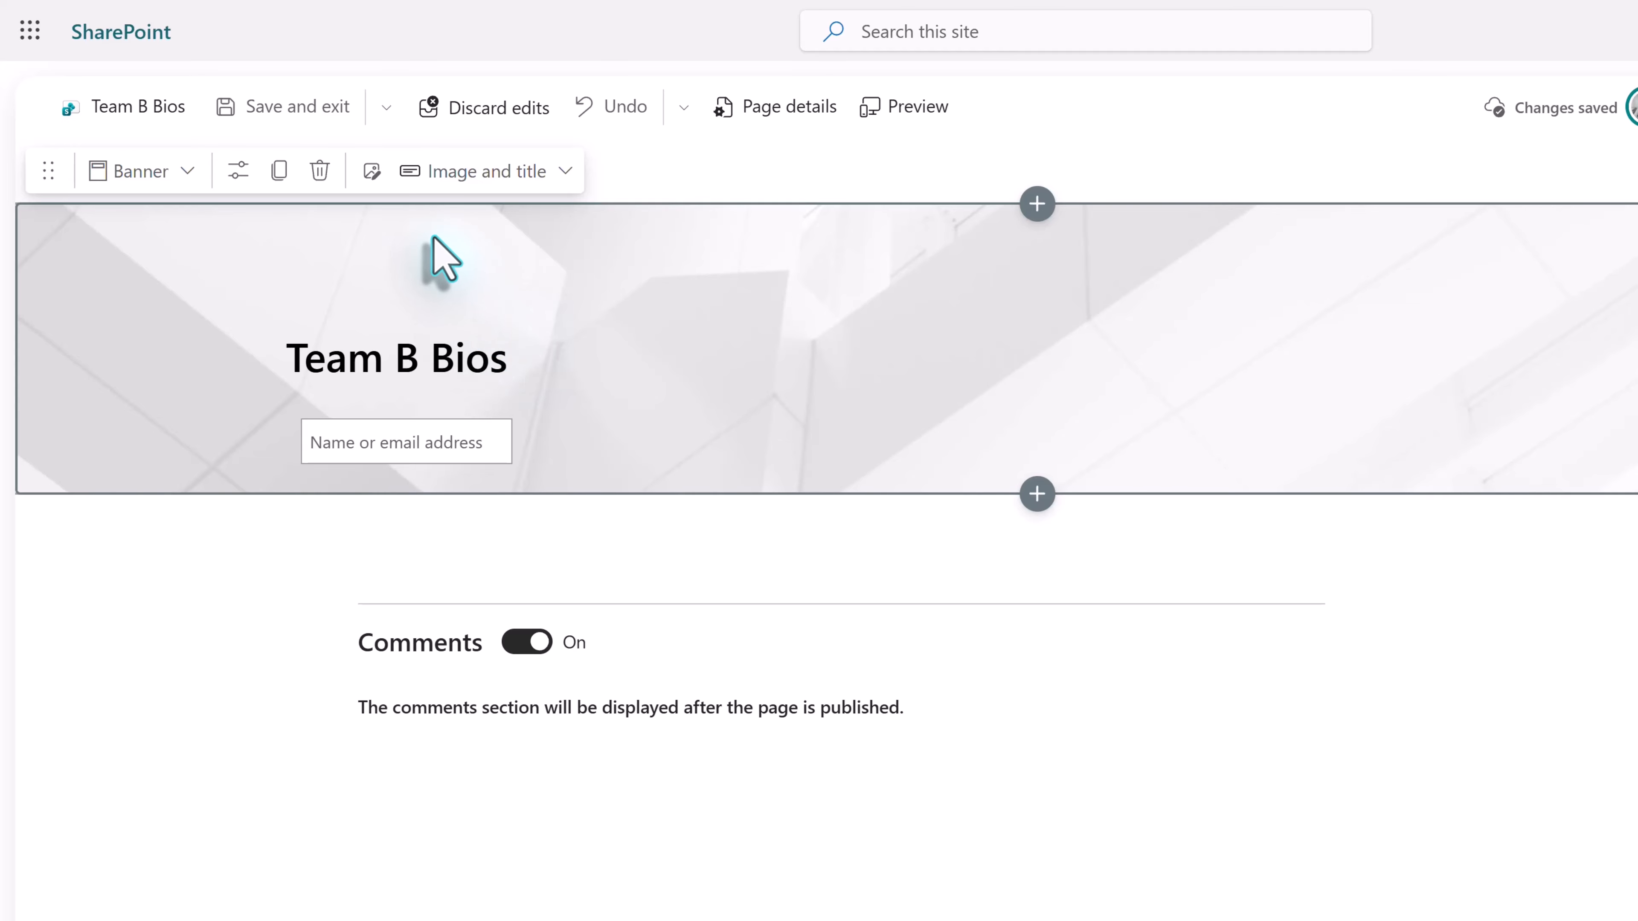
- Replace the banner background with the peach and coral stock image found by searching for "gradient"
{"action": "left_click", "coordinate": [370, 181]}
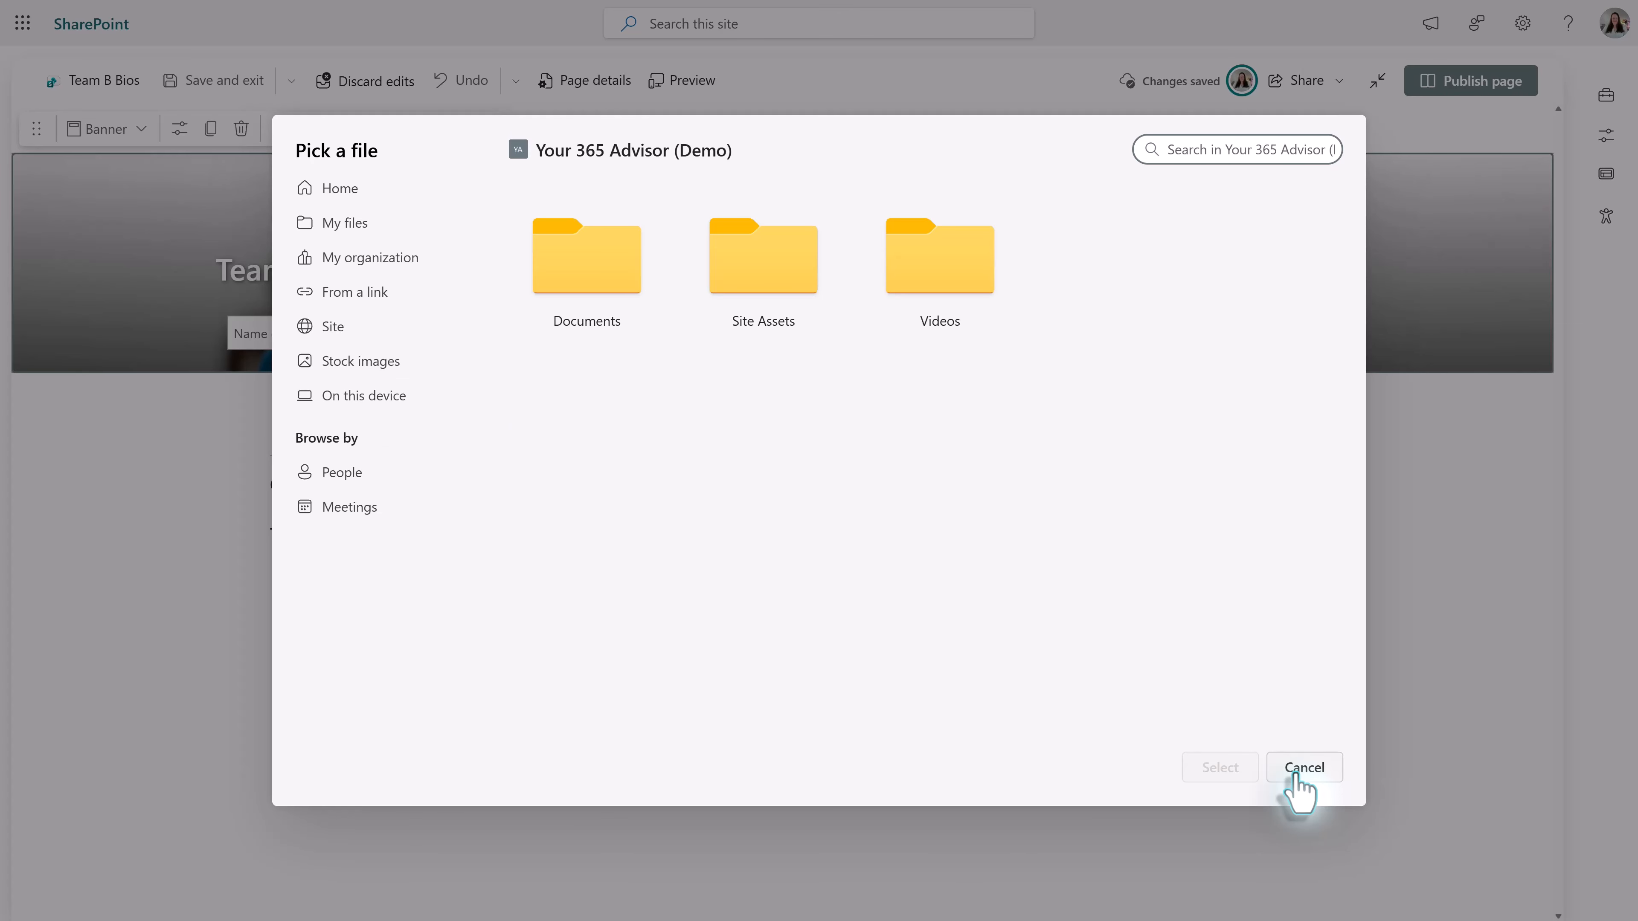
{"action": "left_click", "coordinate": [413, 362]}
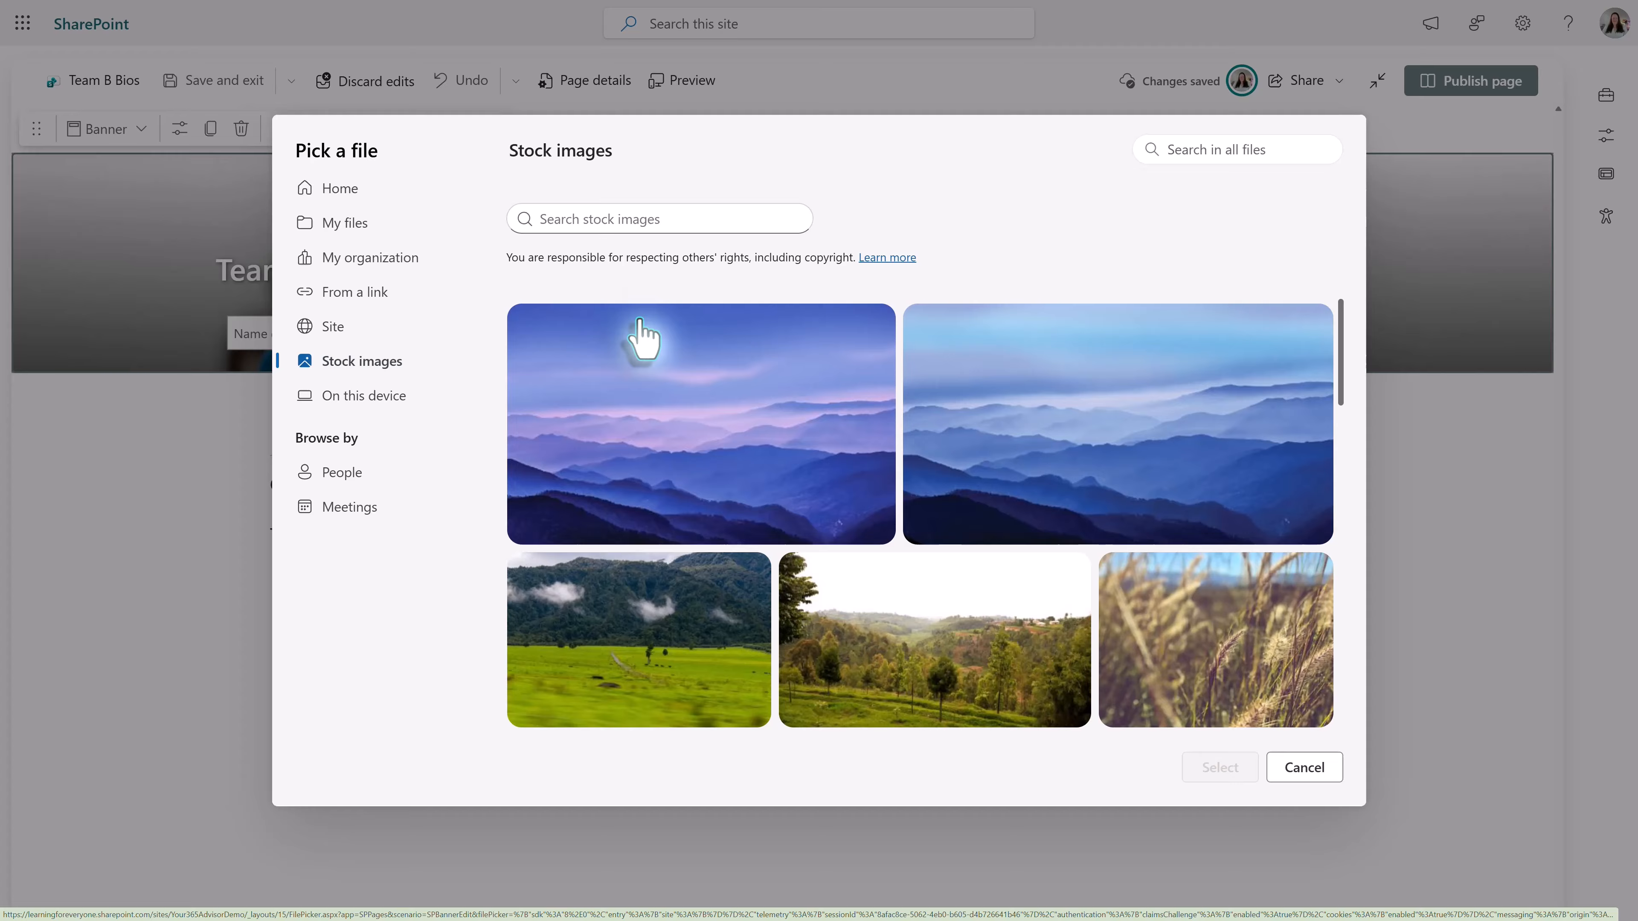
{"action": "left_click", "coordinate": [568, 220]}
{"action": "type", "text": "gradient"}
{"action": "key", "text": "Return"}
{"action": "scroll", "coordinate": [621, 484], "scroll_direction": "down", "scroll_amount": 10}
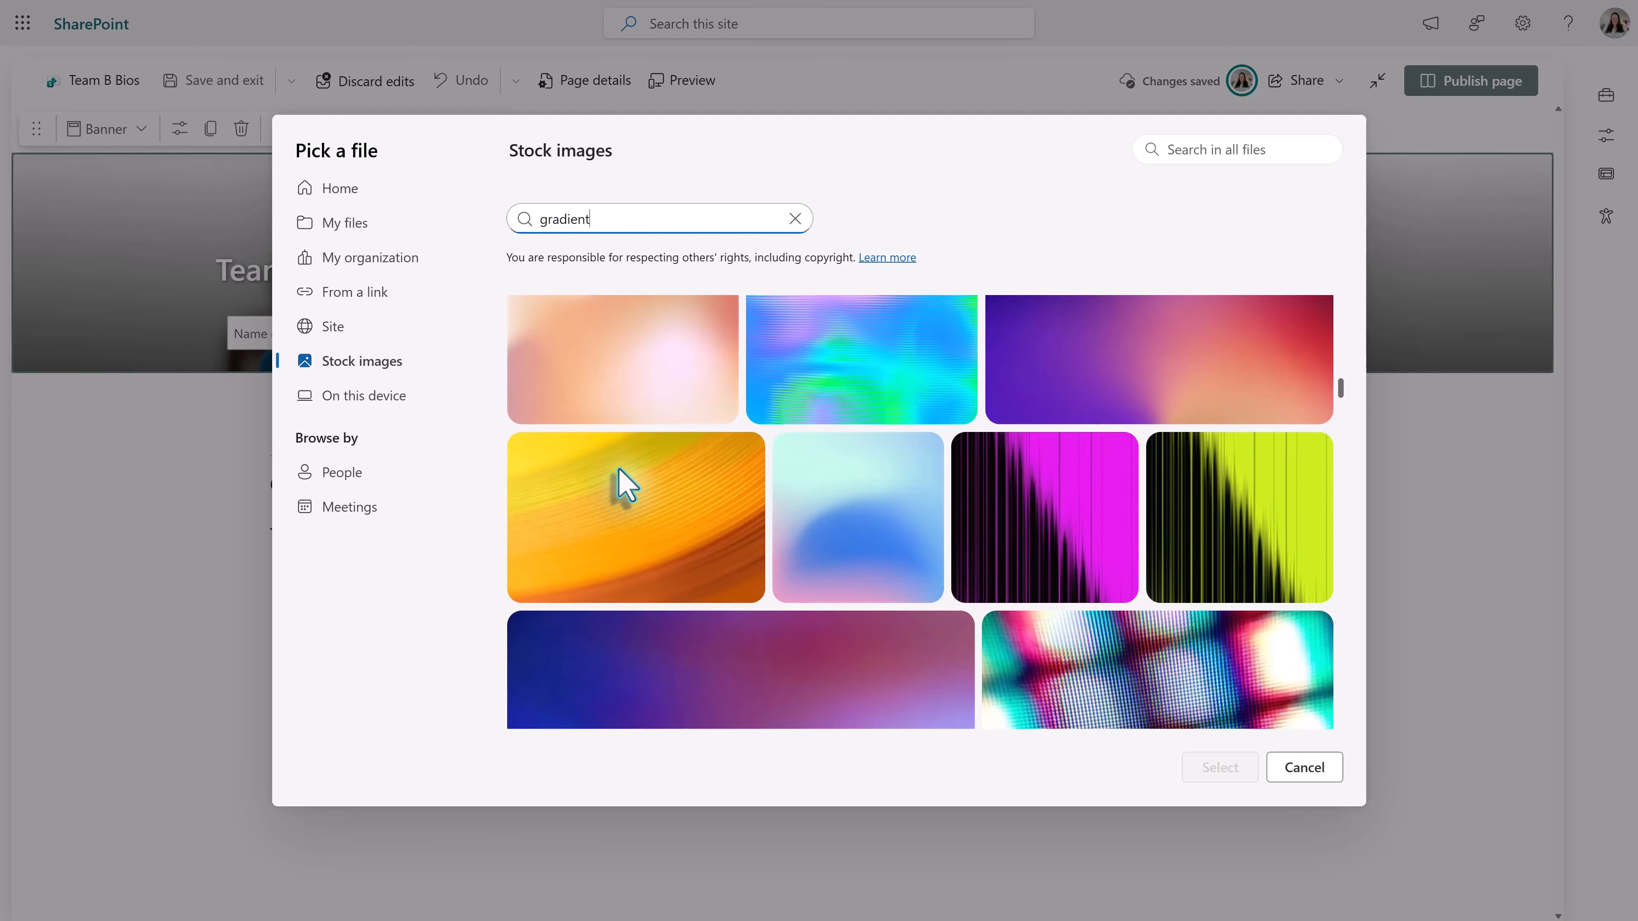
{"action": "scroll", "coordinate": [621, 489], "scroll_direction": "down", "scroll_amount": 2}
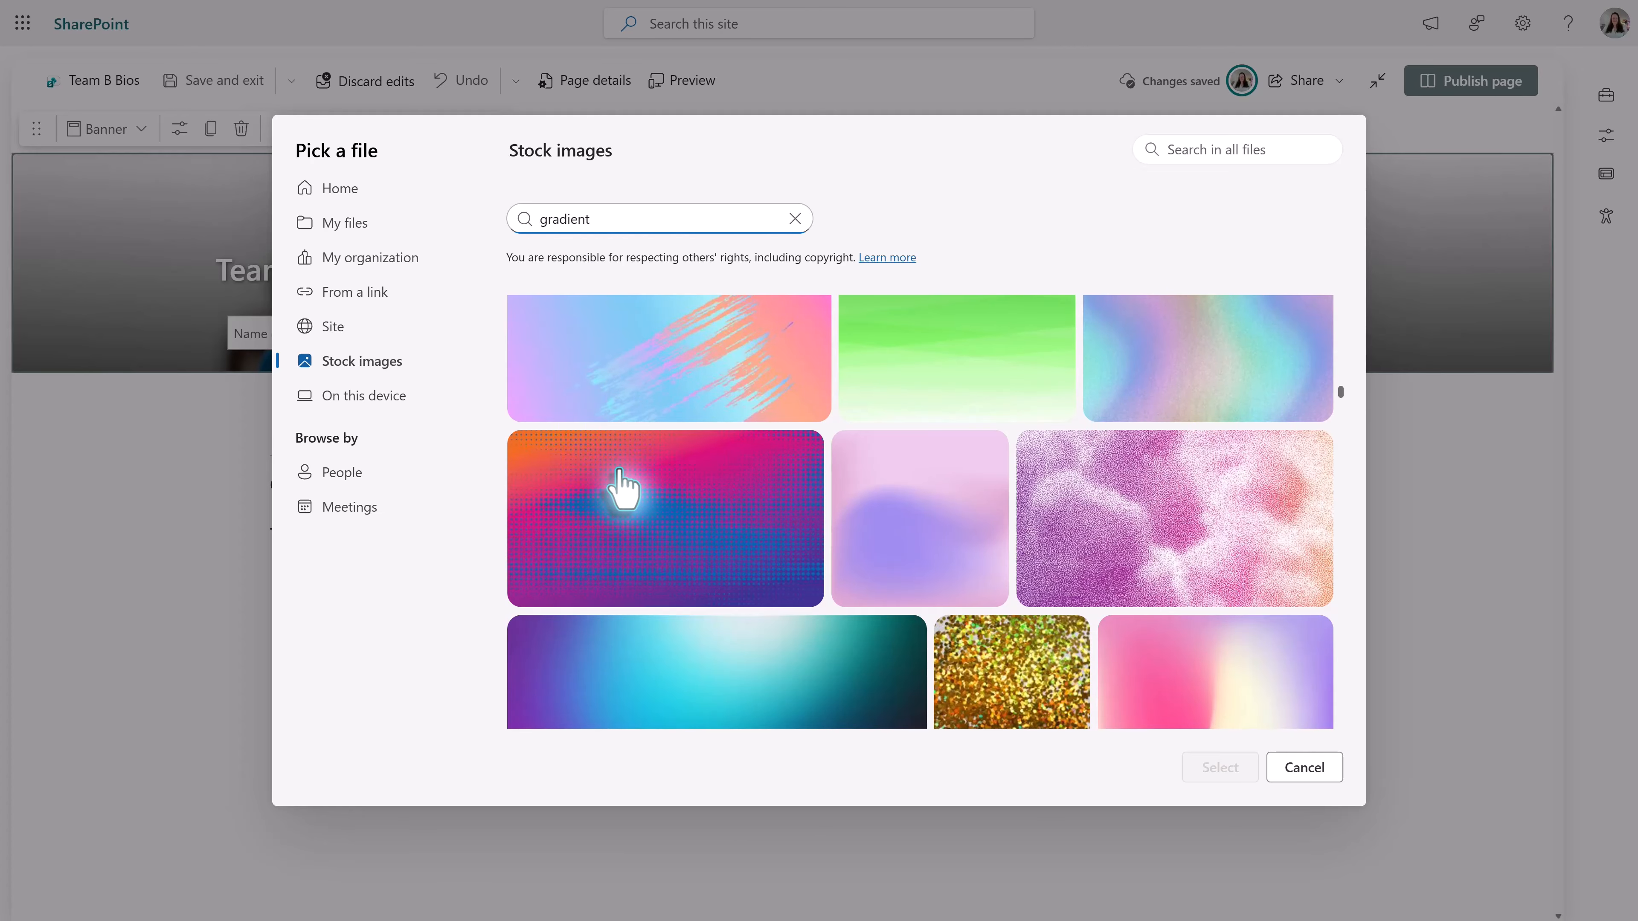
{"action": "scroll", "coordinate": [622, 487], "scroll_direction": "up", "scroll_amount": 3}
{"action": "left_click", "coordinate": [623, 484]}
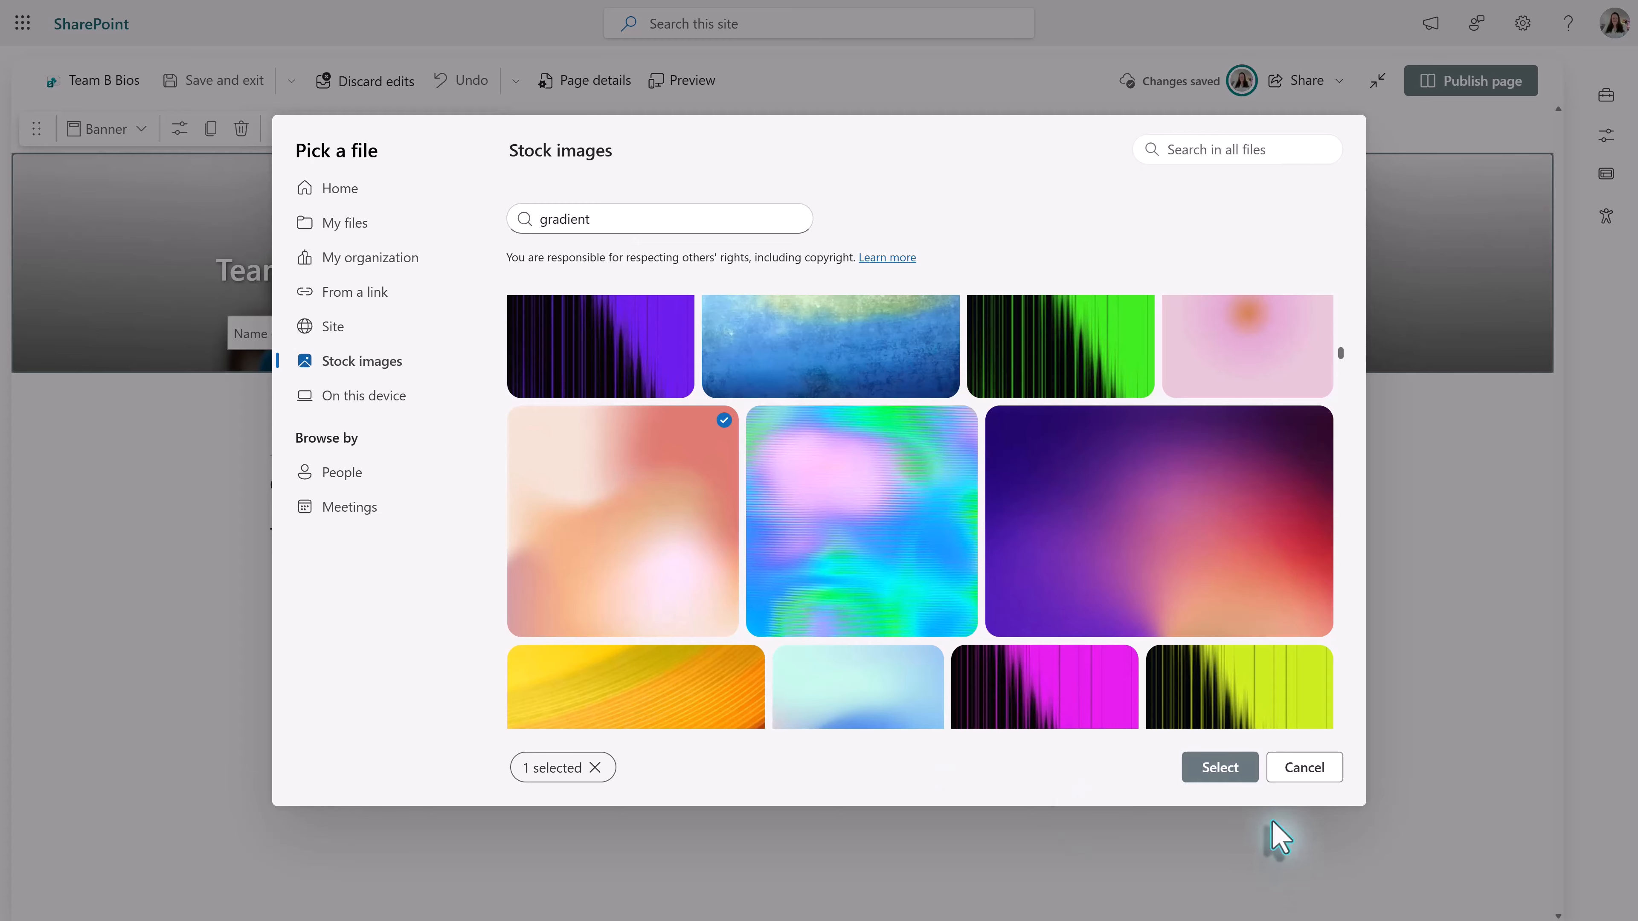
{"action": "left_click", "coordinate": [1215, 769]}
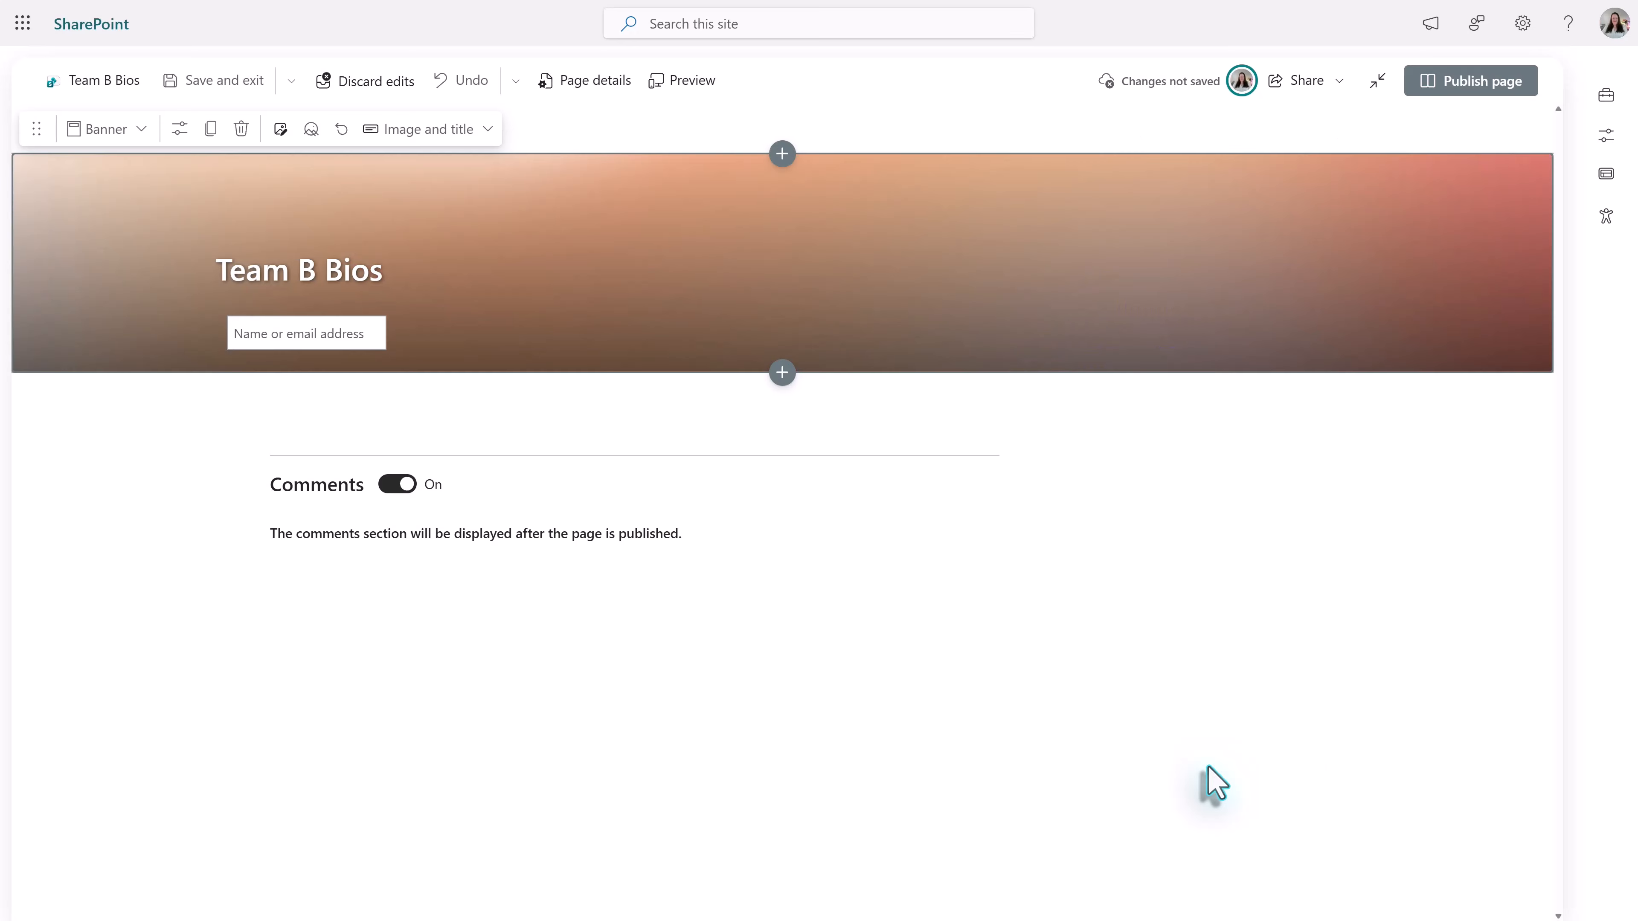
- Add a text block in a section below the banner and turn off the page comments
{"action": "left_click", "coordinate": [325, 429]}
{"action": "left_click", "coordinate": [236, 647]}
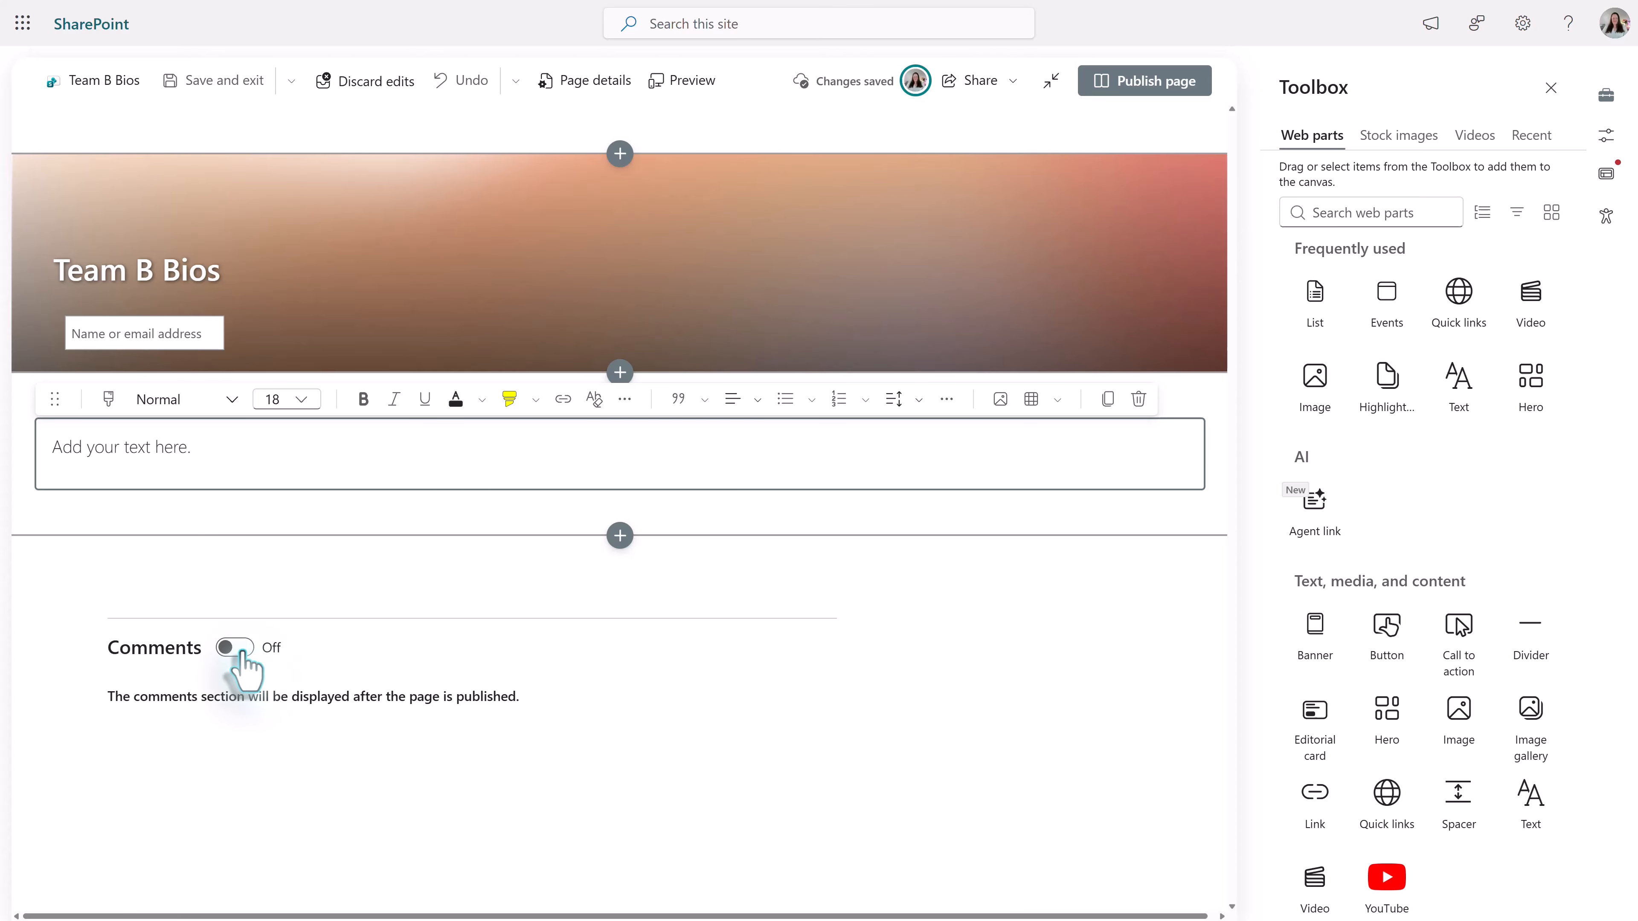
{"action": "left_click", "coordinate": [162, 534]}
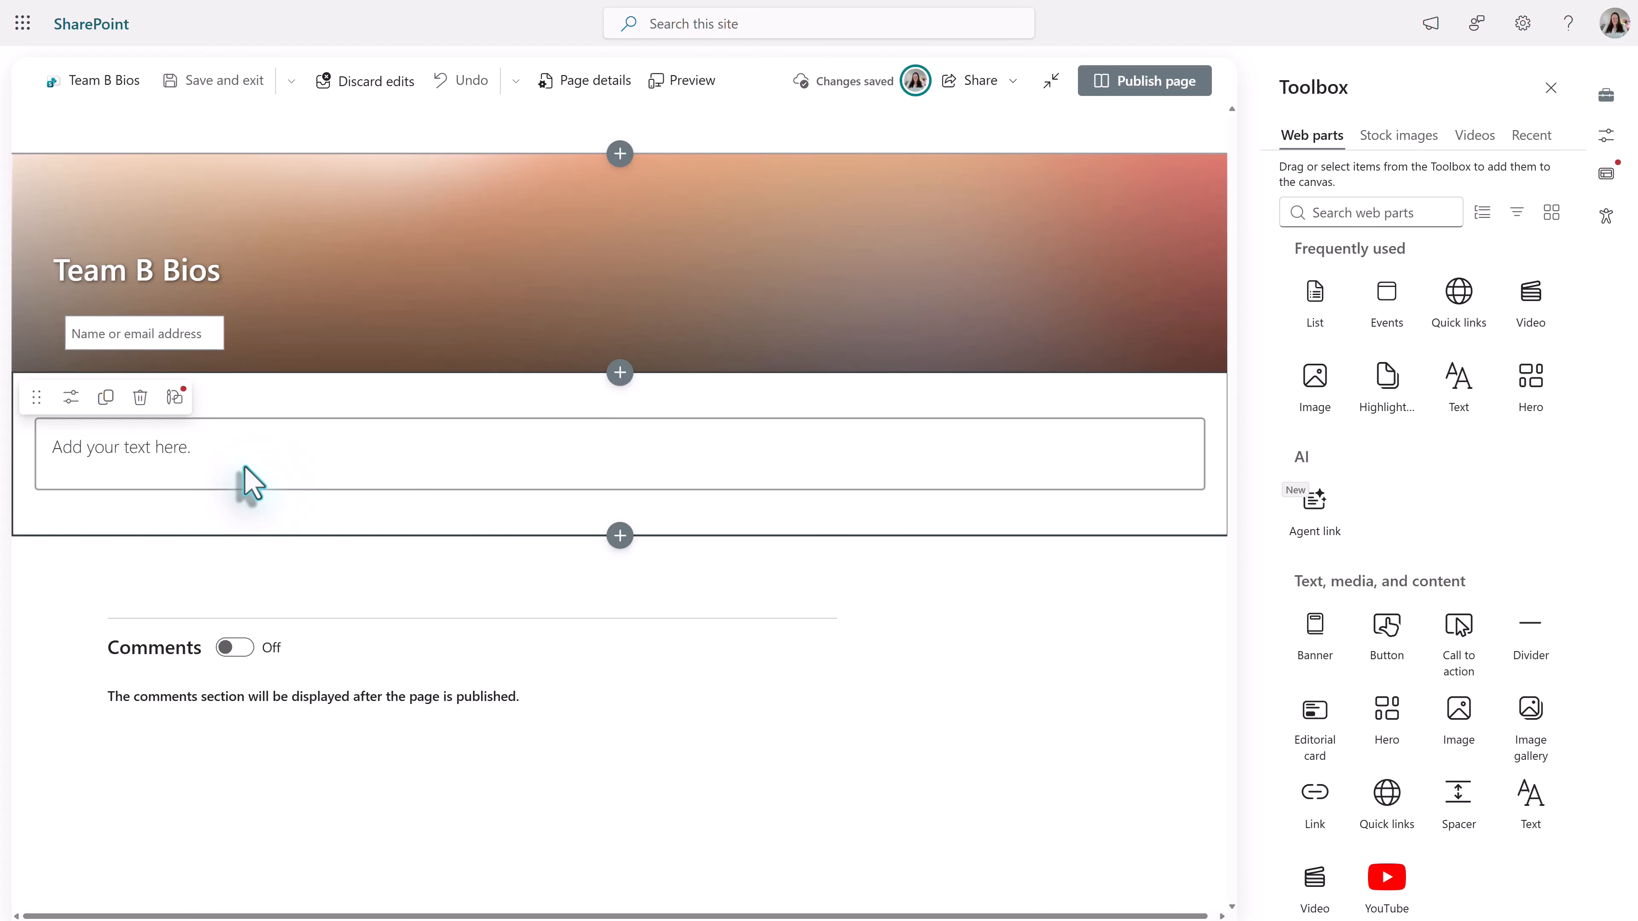
- Set the text block's style to Heading 1 and enter "Leadership" as its text
{"action": "left_click", "coordinate": [227, 459]}
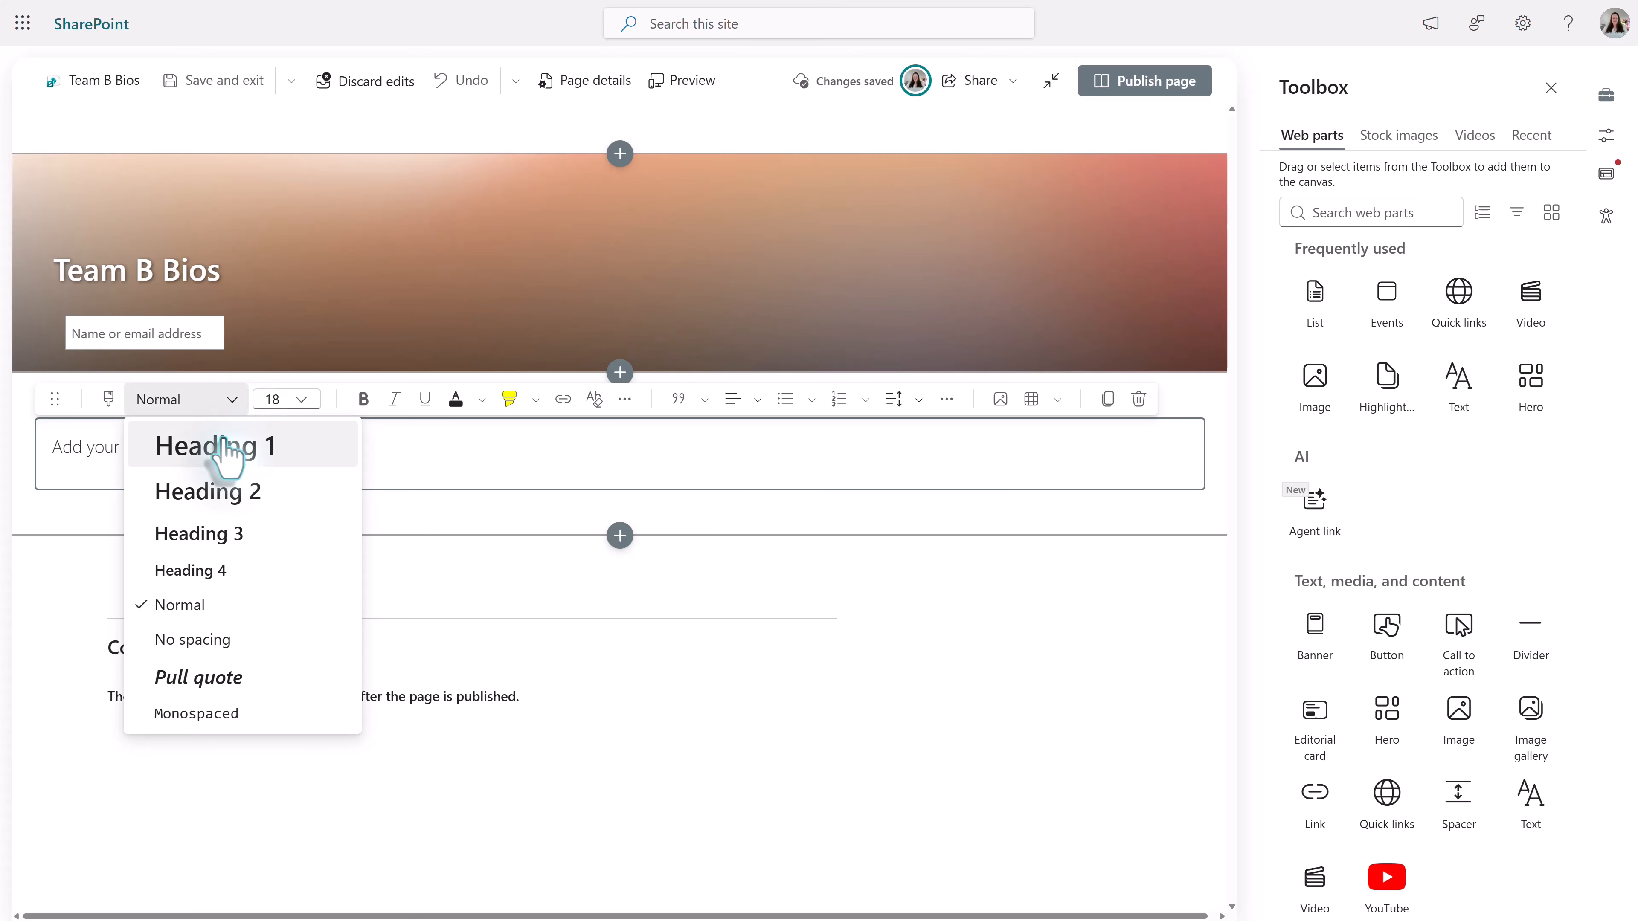
{"action": "left_click", "coordinate": [173, 453]}
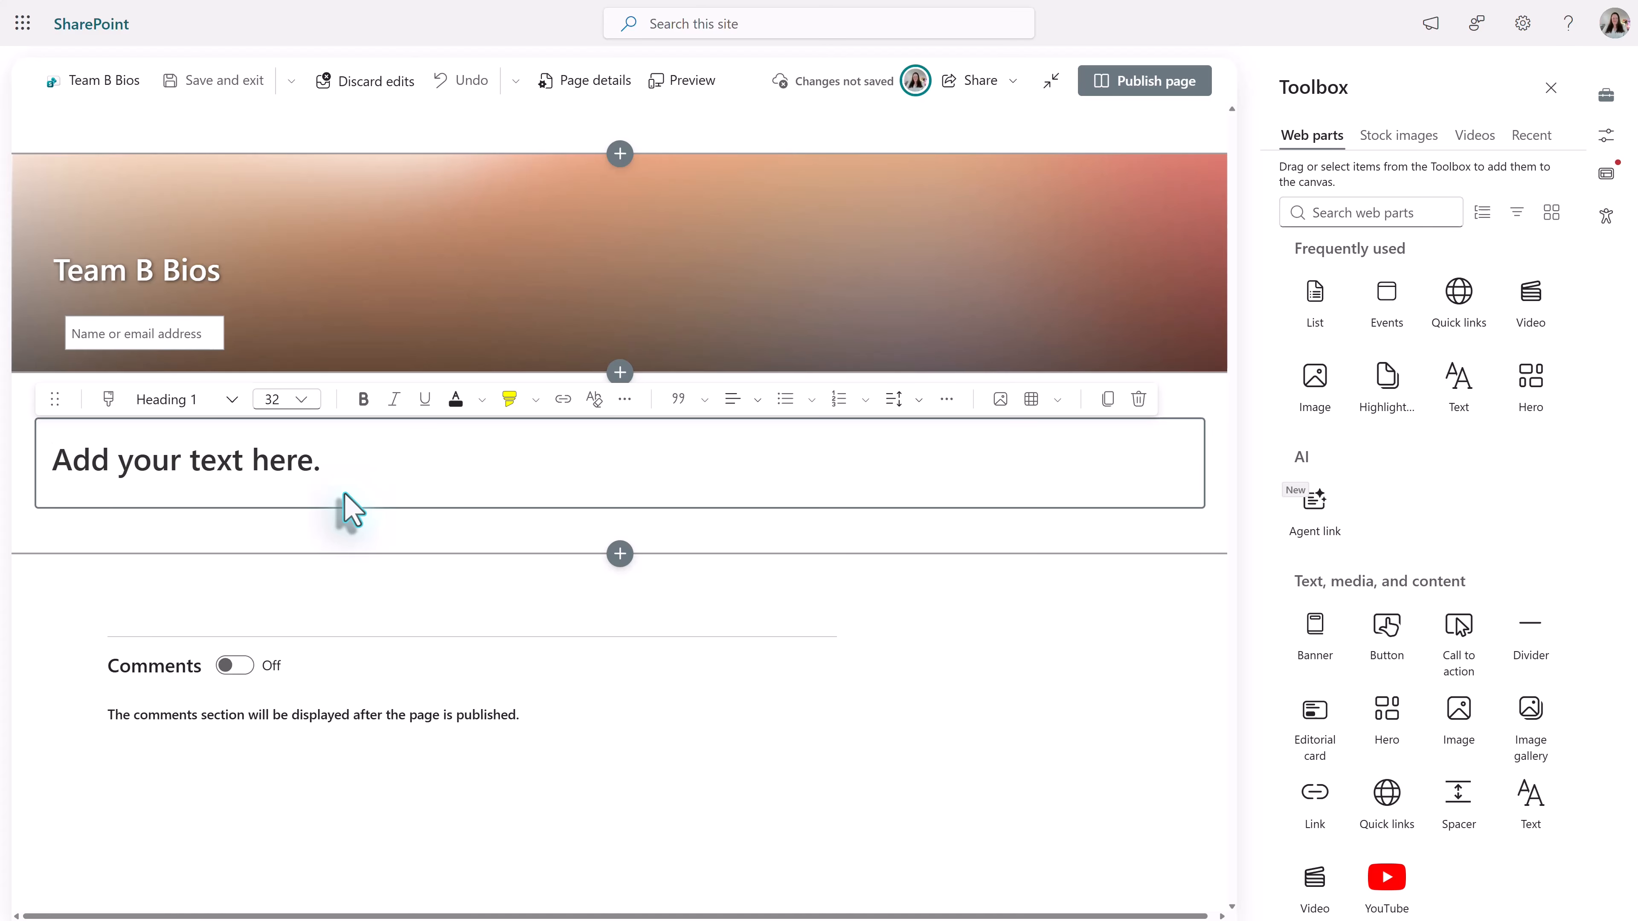
{"action": "type", "text": "Leadership"}
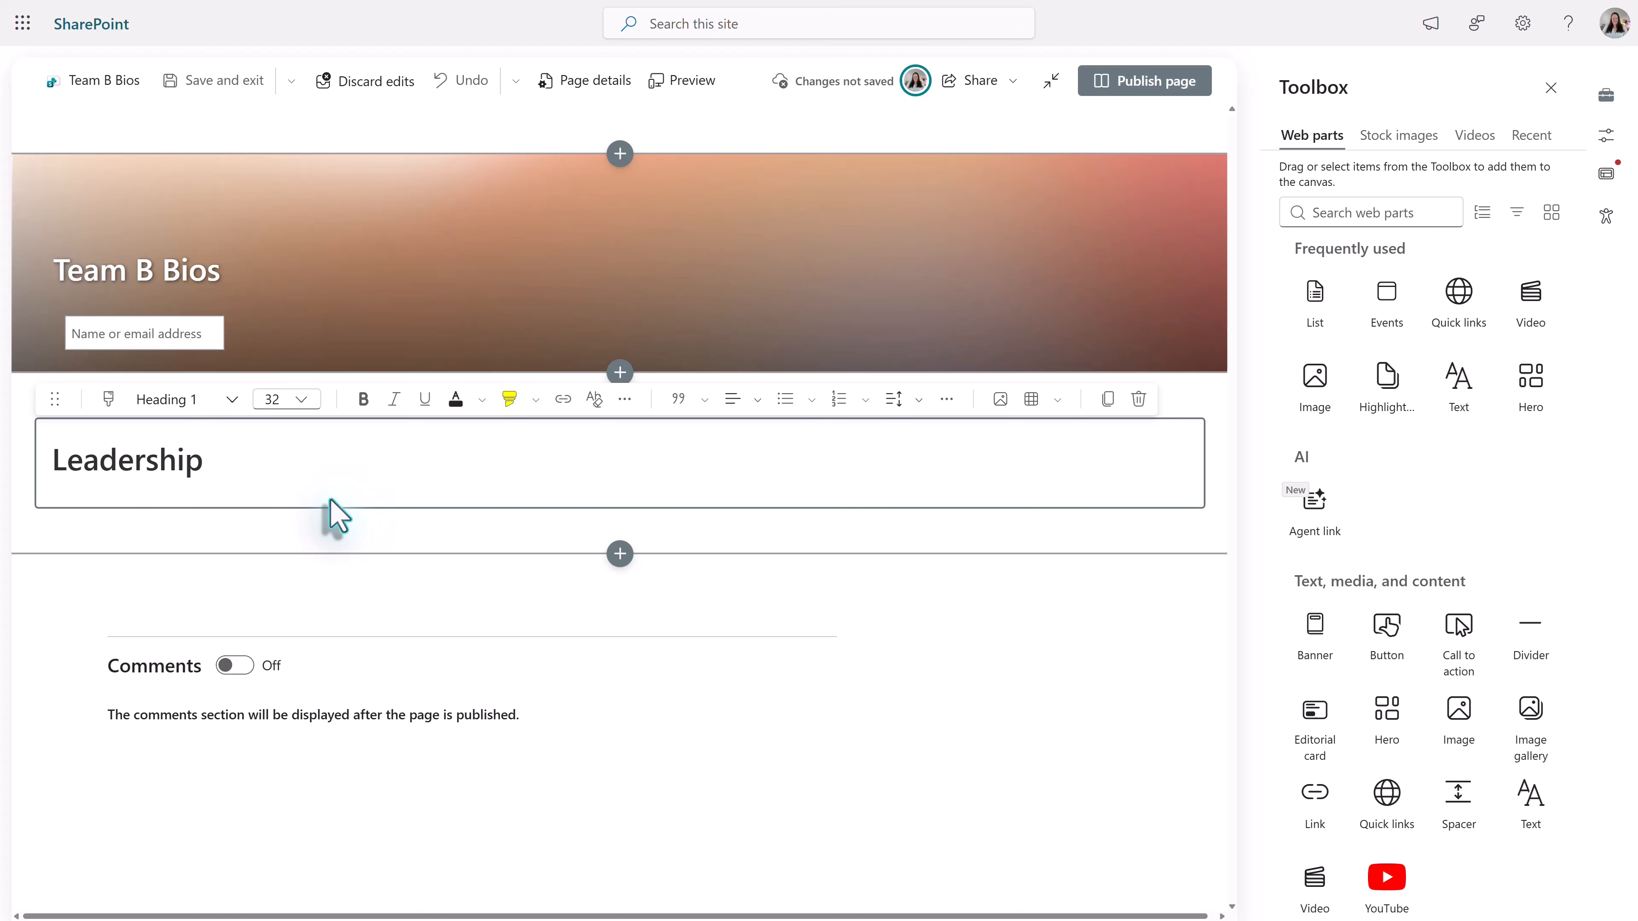
- Try the dark grey design idea on the Leadership section and settle on the plain light grey one
{"action": "left_click", "coordinate": [385, 550]}
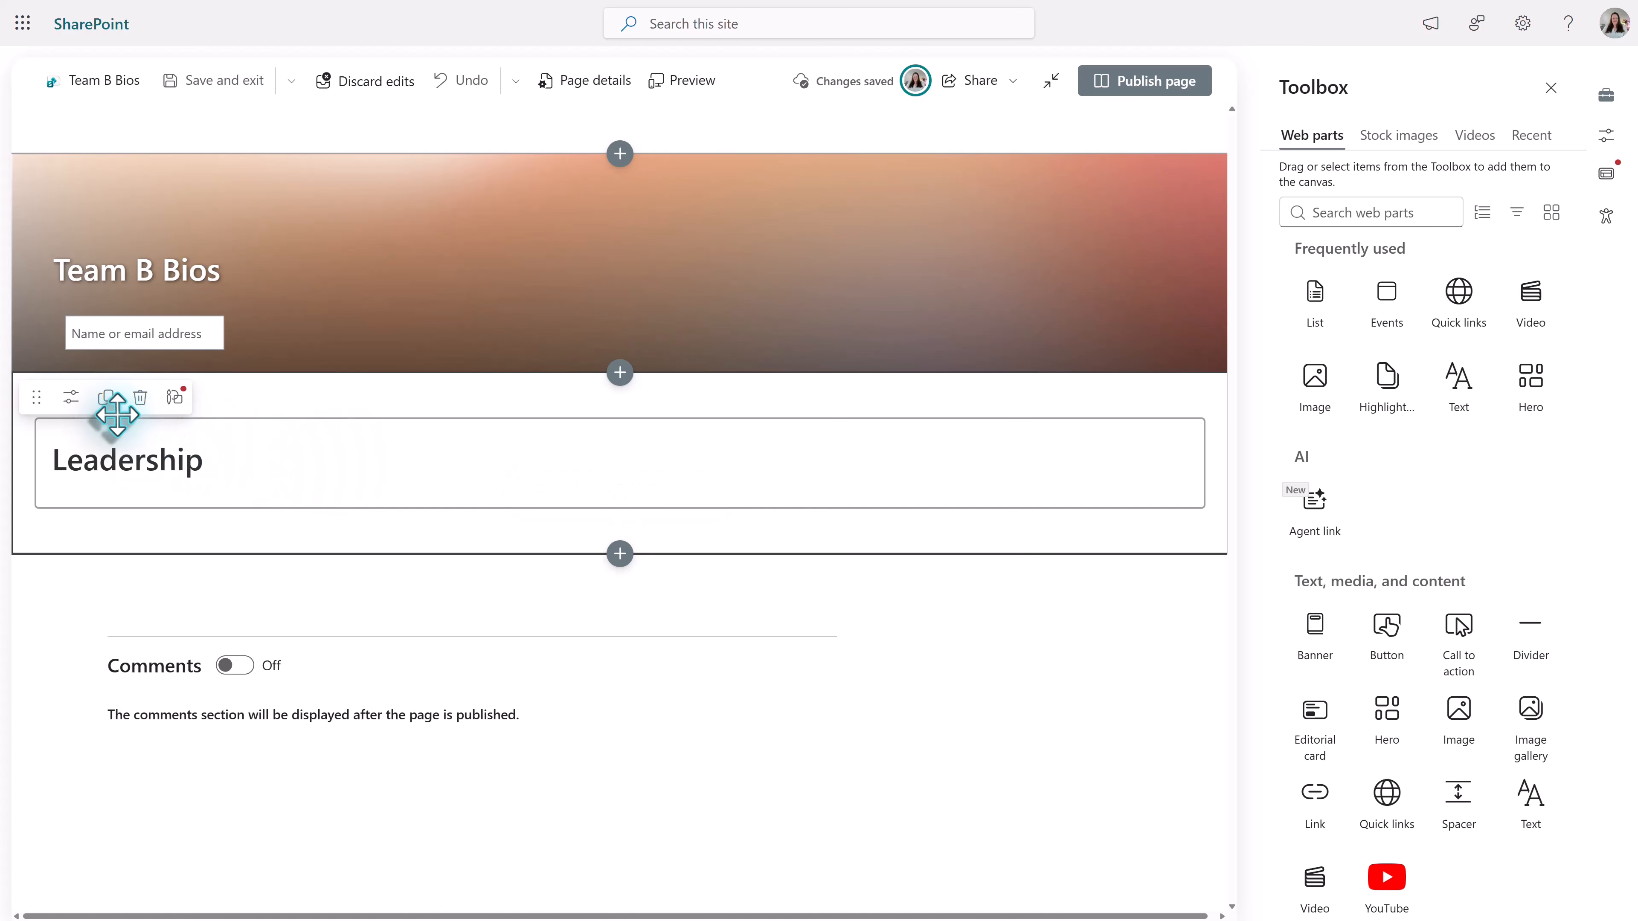
{"action": "left_click", "coordinate": [174, 398]}
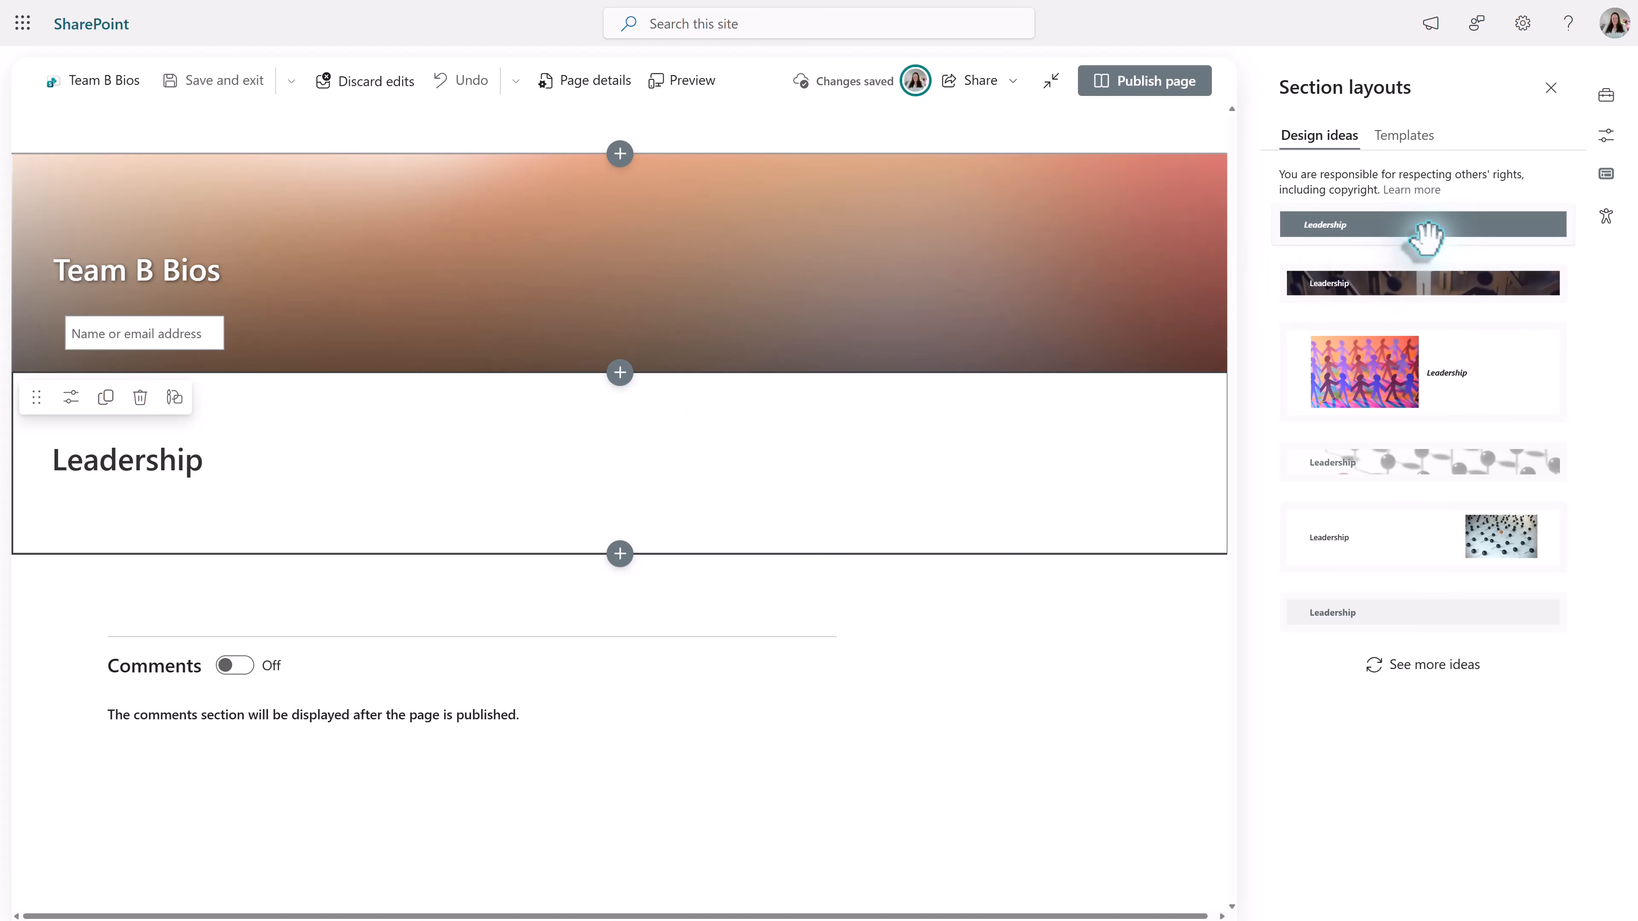
{"action": "left_click", "coordinate": [1428, 231]}
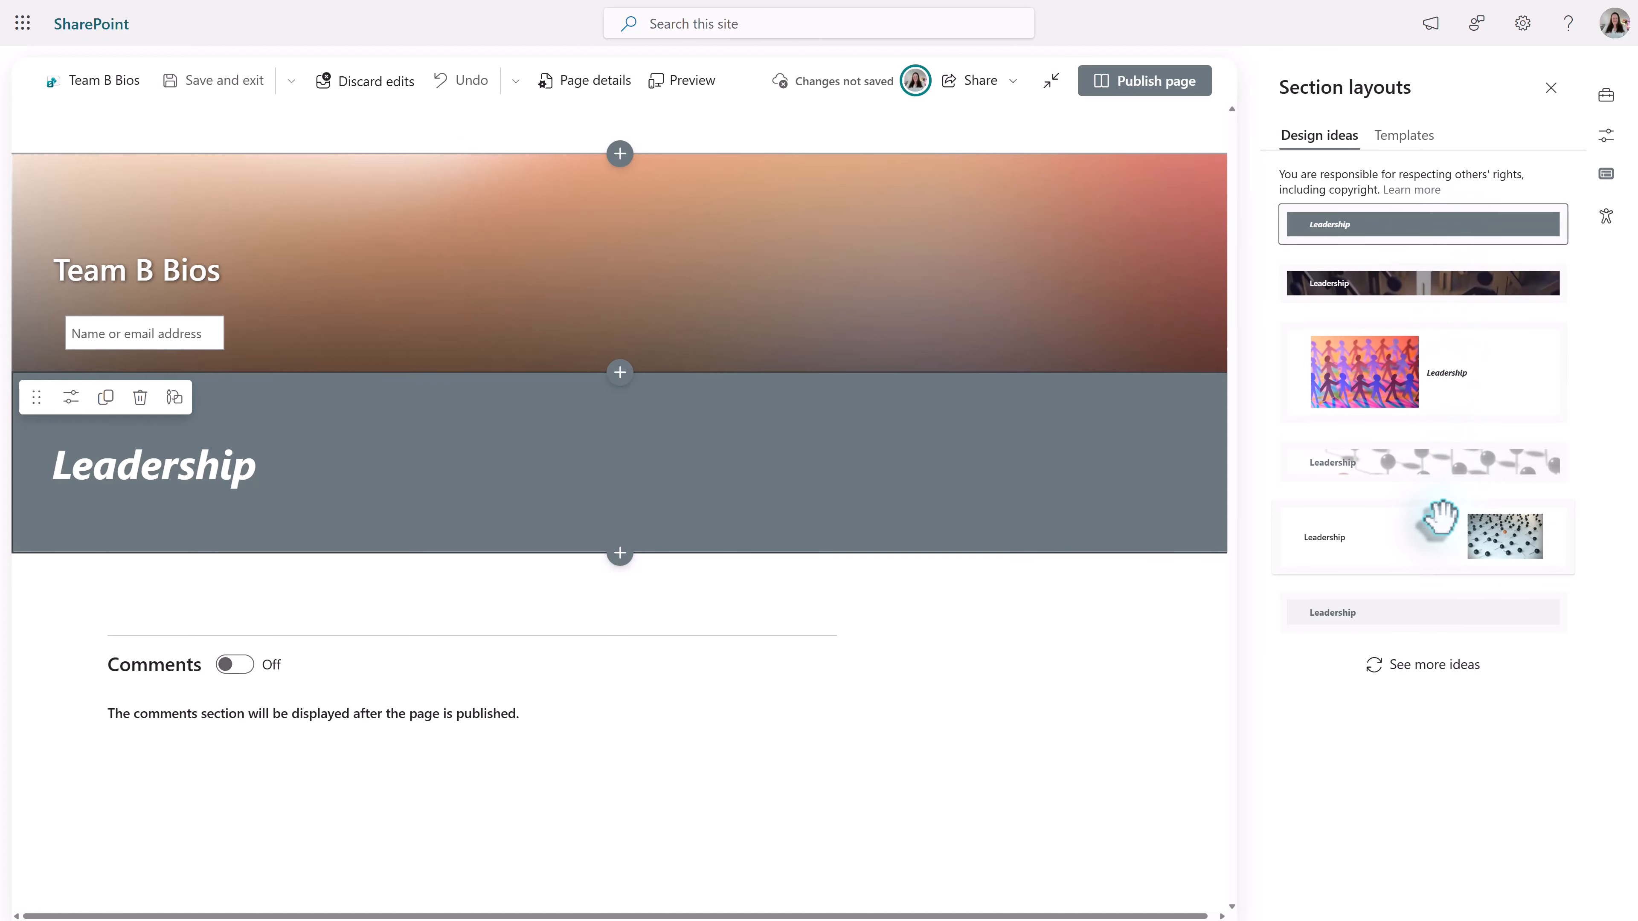
{"action": "left_click", "coordinate": [1415, 620]}
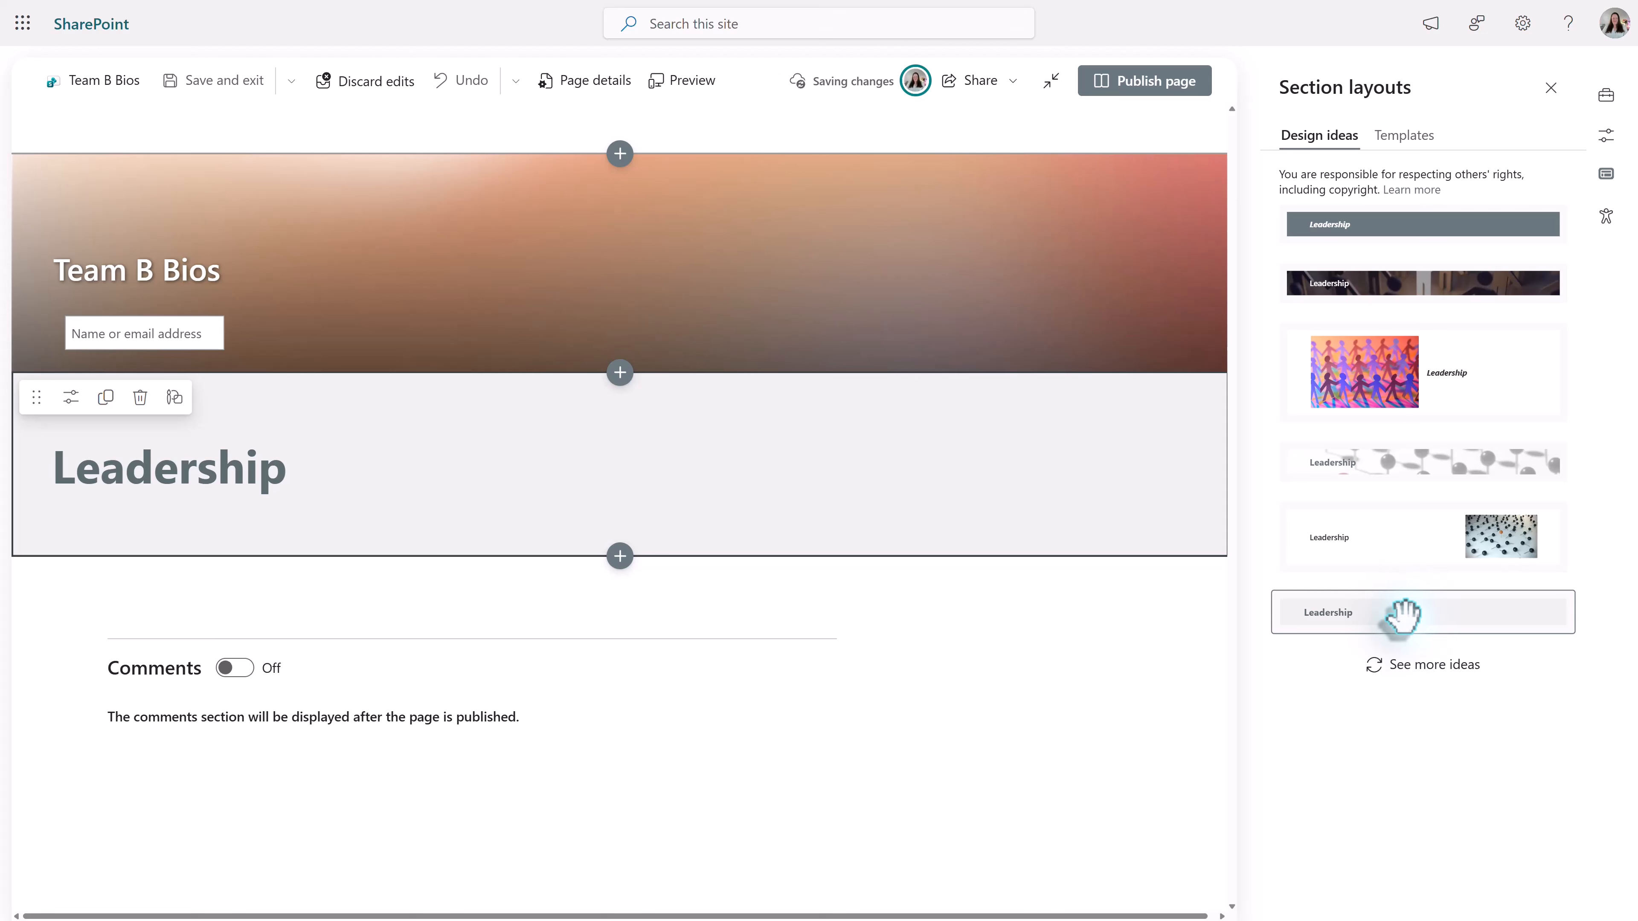
- Center the "Leadership" heading within its text block
{"action": "left_click", "coordinate": [303, 481]}
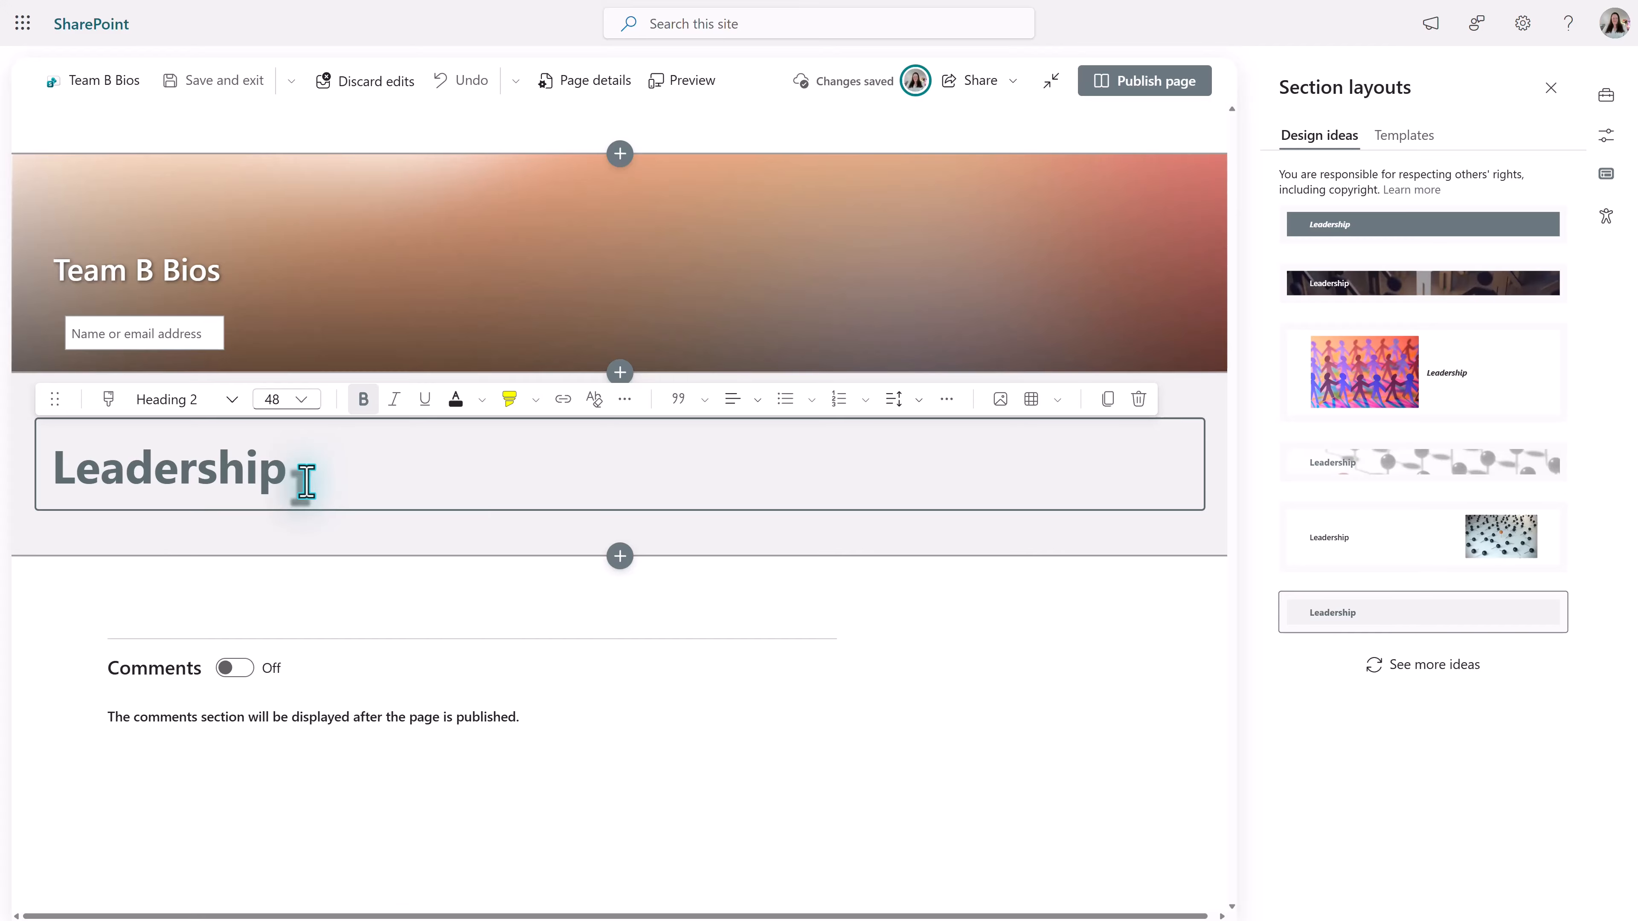
{"action": "left_click", "coordinate": [741, 404]}
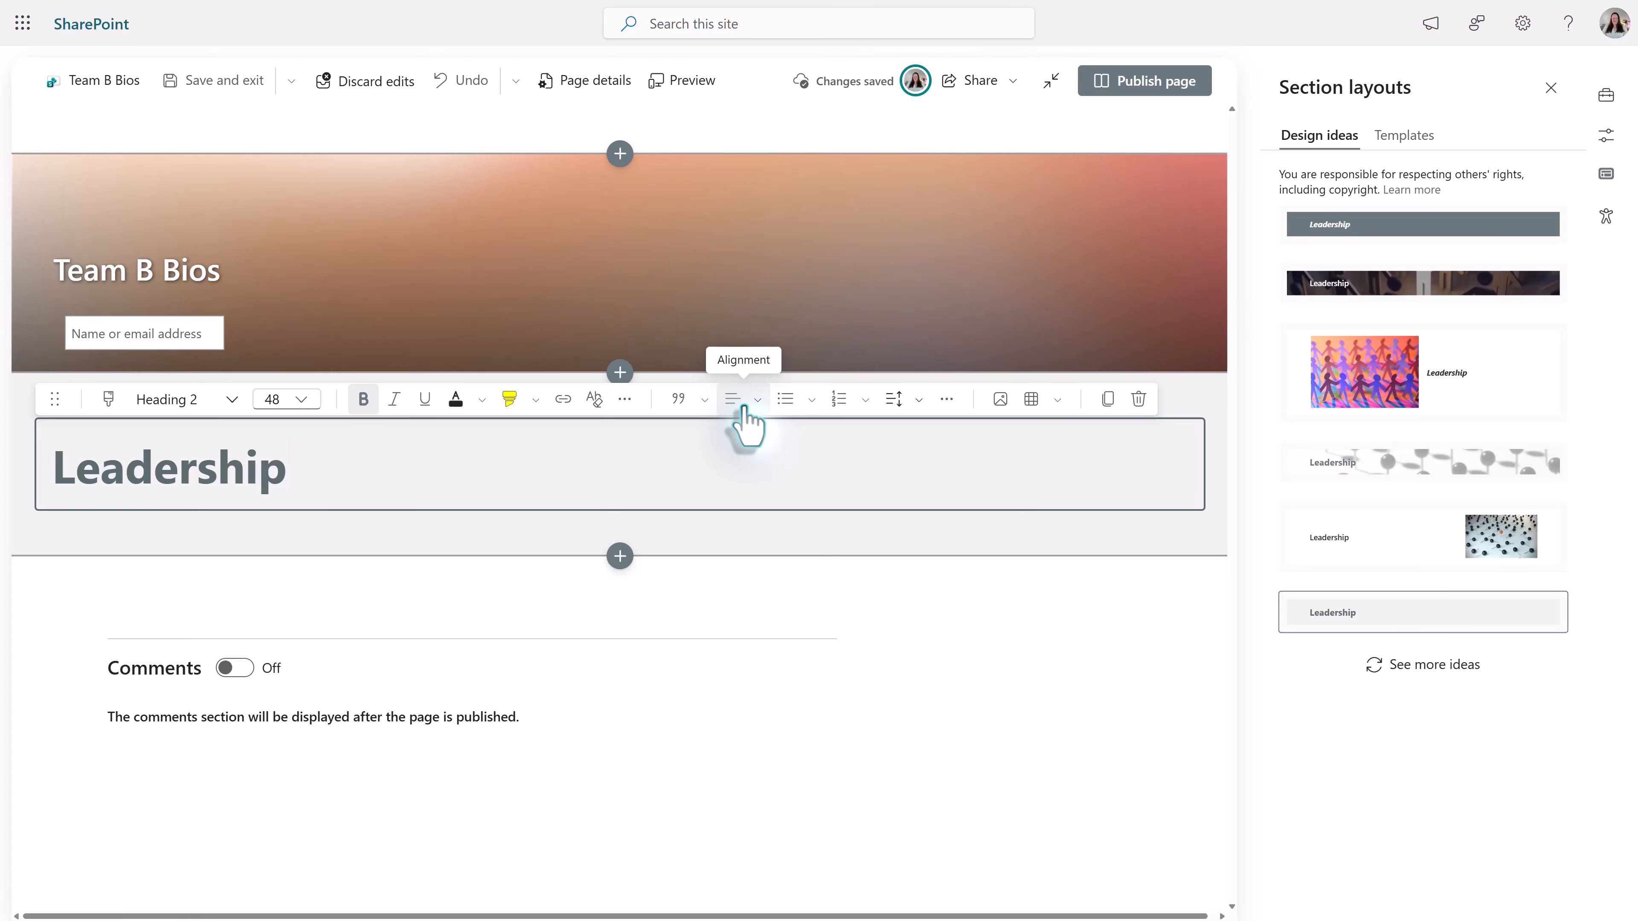
{"action": "left_click", "coordinate": [744, 406]}
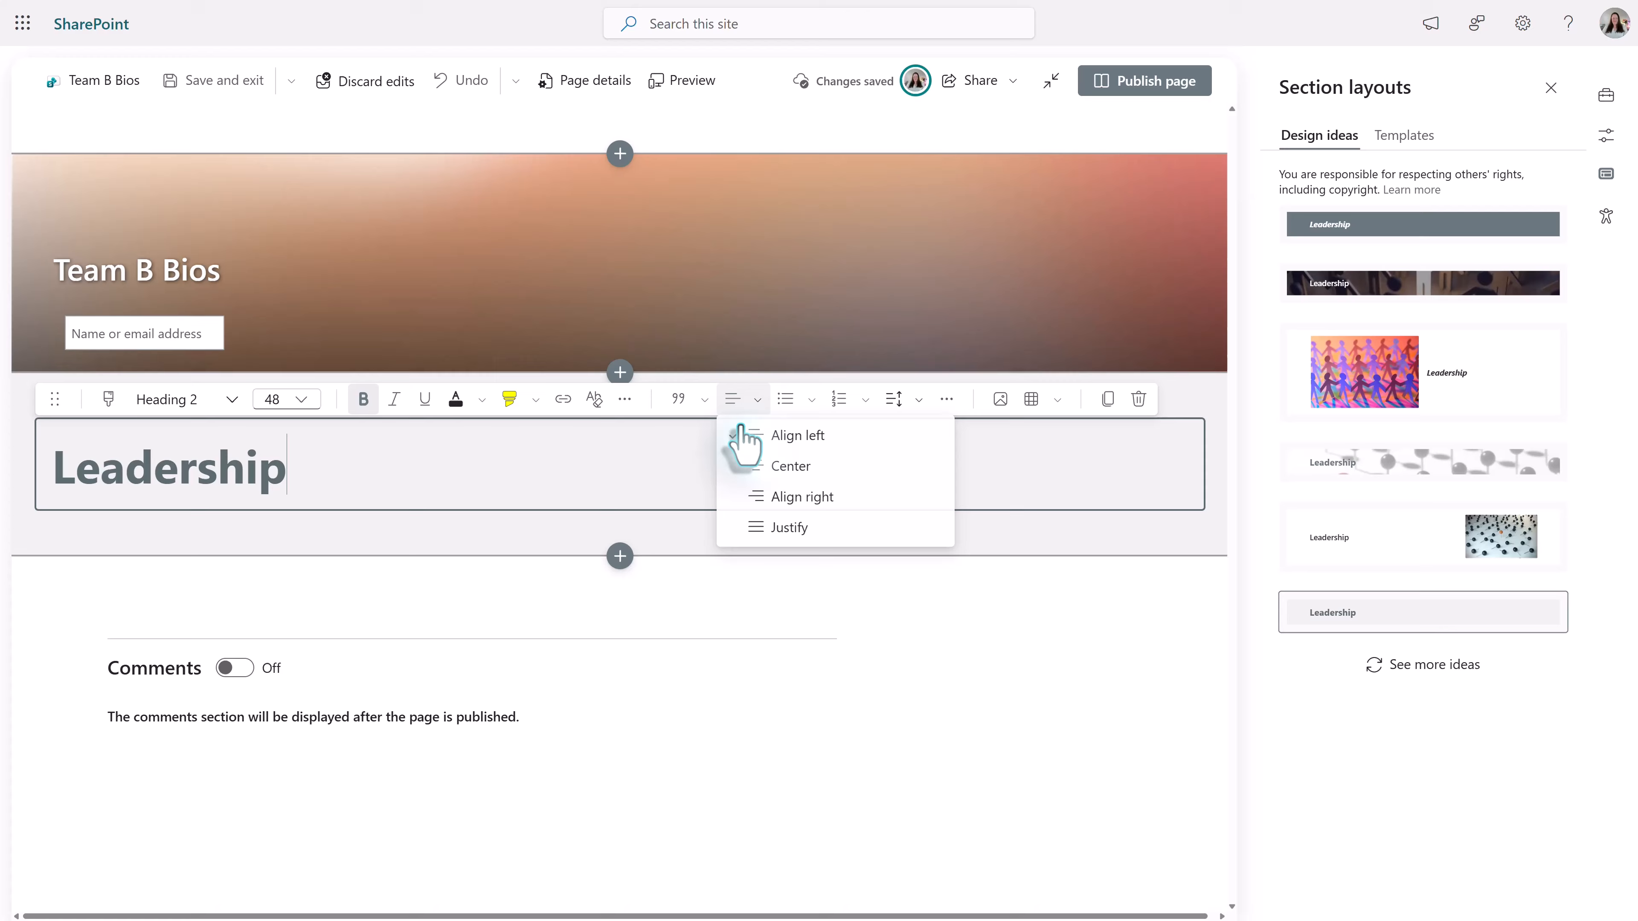
{"action": "left_click", "coordinate": [778, 477]}
{"action": "left_click", "coordinate": [815, 545]}
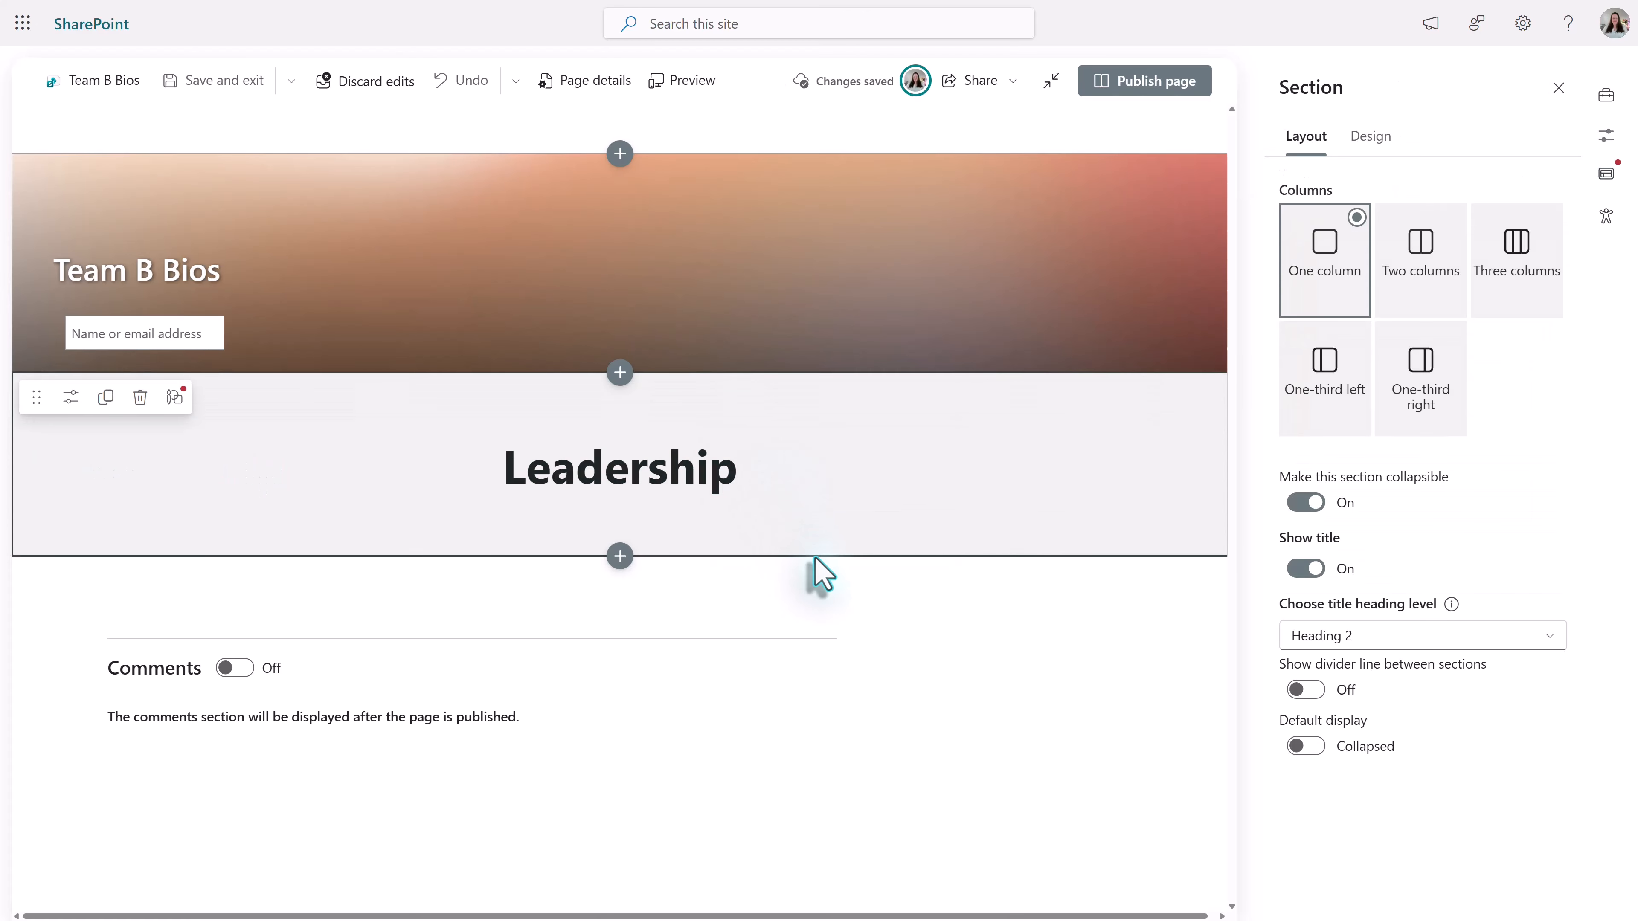
- Add a flexible section below the Leadership heading section and place an Editorial card web part in it
{"action": "left_click", "coordinate": [615, 559]}
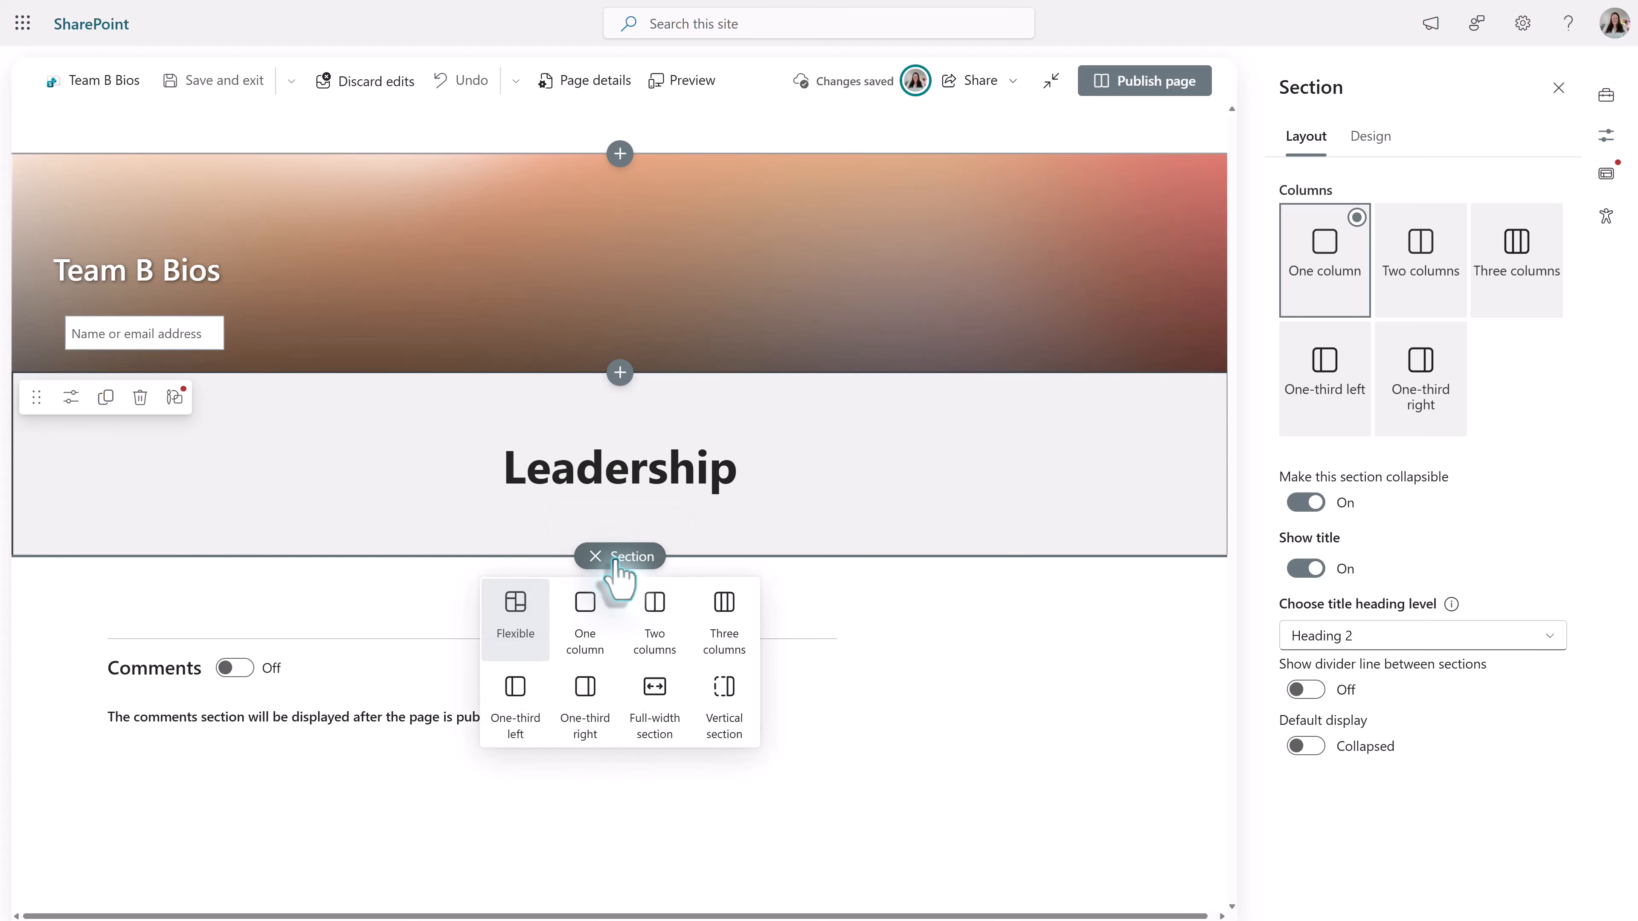
{"action": "left_click", "coordinate": [518, 641]}
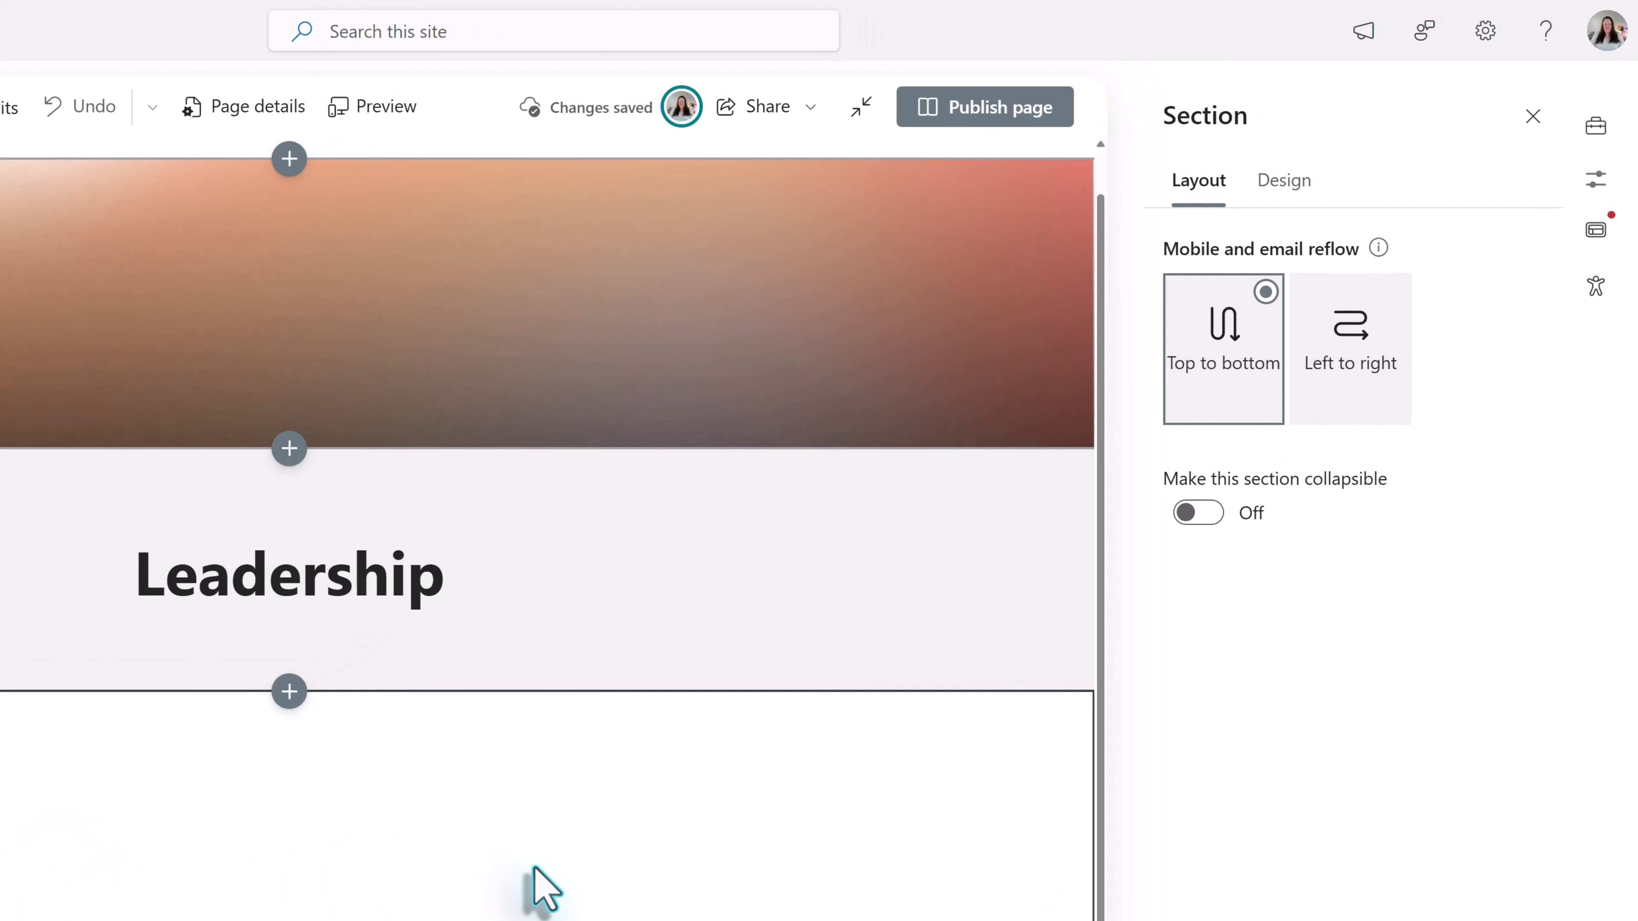
{"action": "left_click", "coordinate": [1605, 132]}
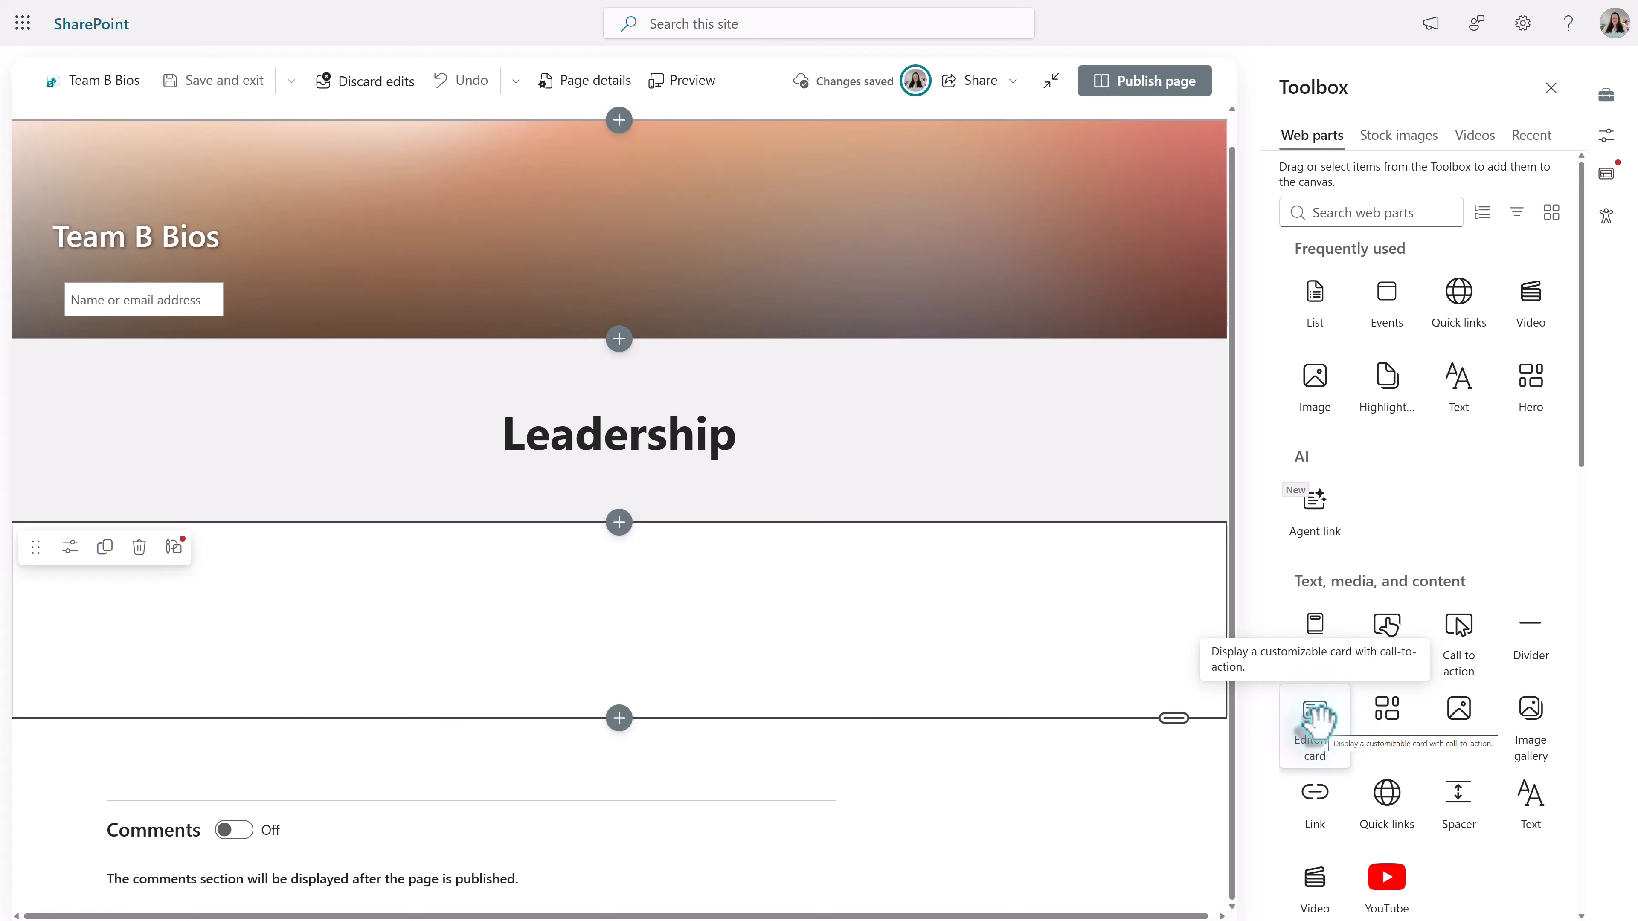
{"action": "left_click_drag", "start_coordinate": [1315, 716], "coordinate": [331, 526]}
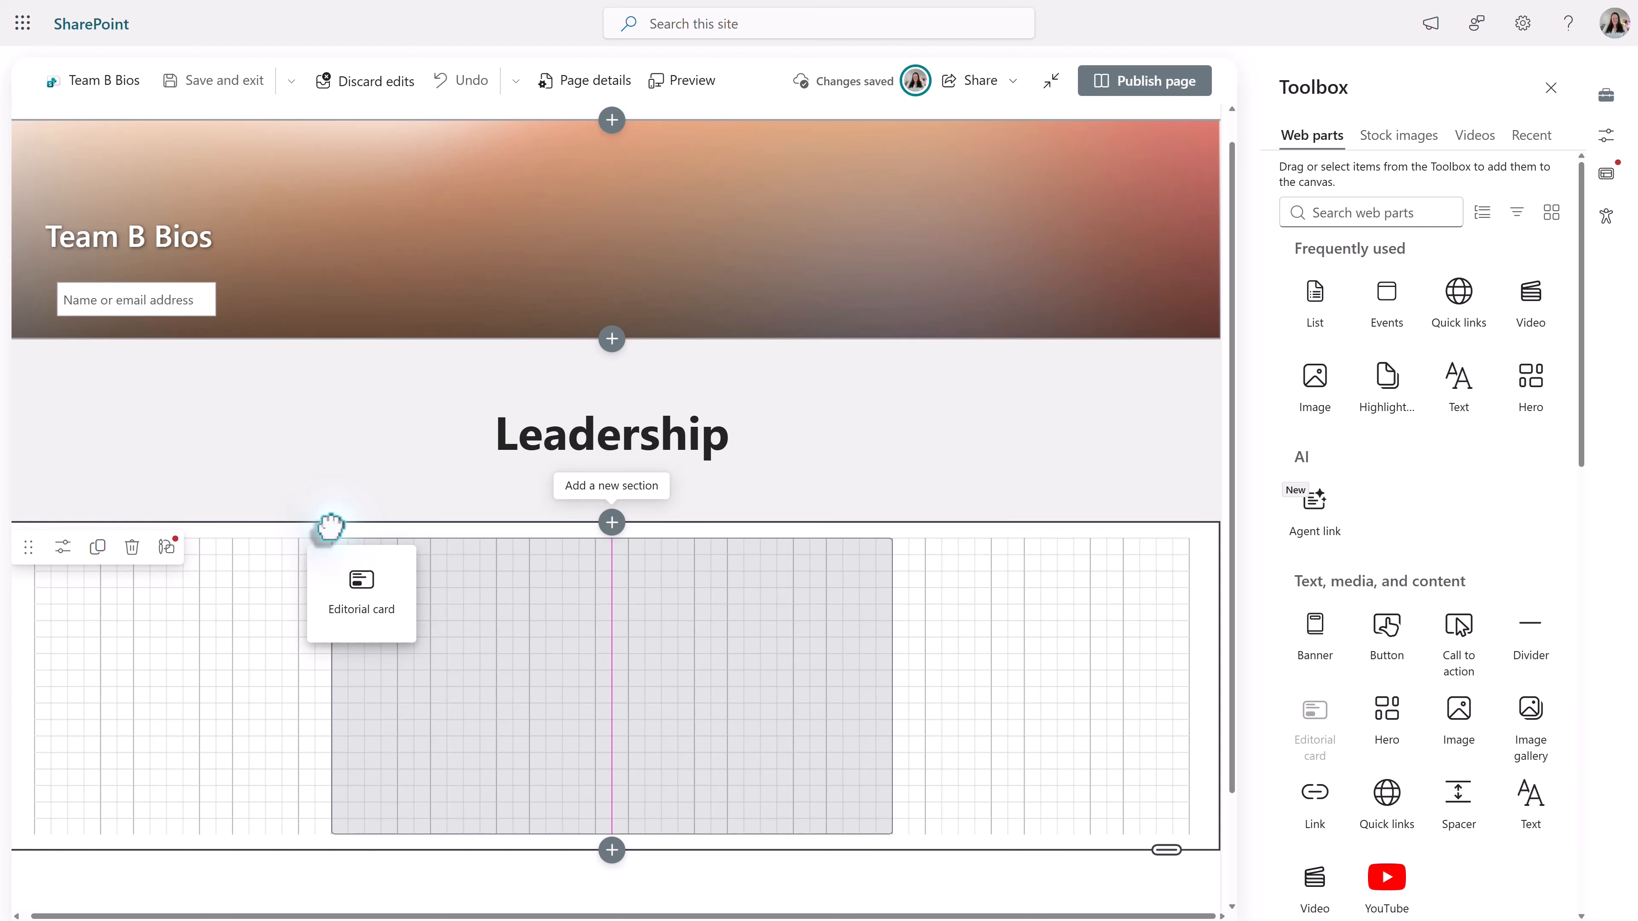
{"action": "left_click_drag", "start_coordinate": [330, 526], "coordinate": [332, 529]}
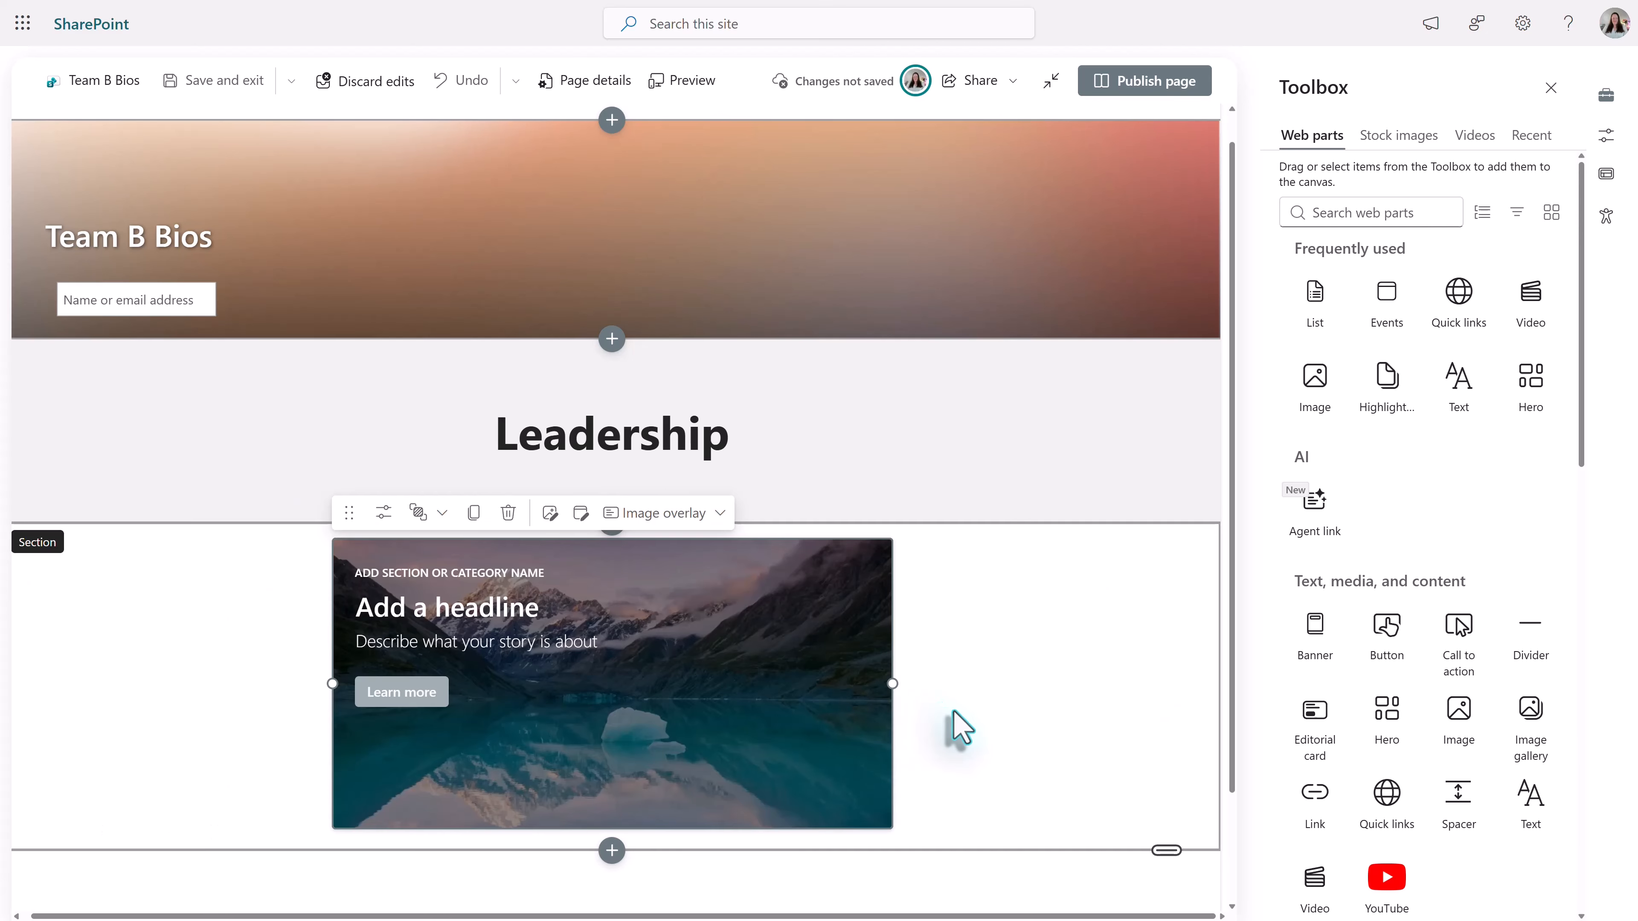
- Move the editorial card to the left edge of the flexible section
{"action": "scroll", "coordinate": [958, 724], "scroll_direction": "down", "scroll_amount": 2}
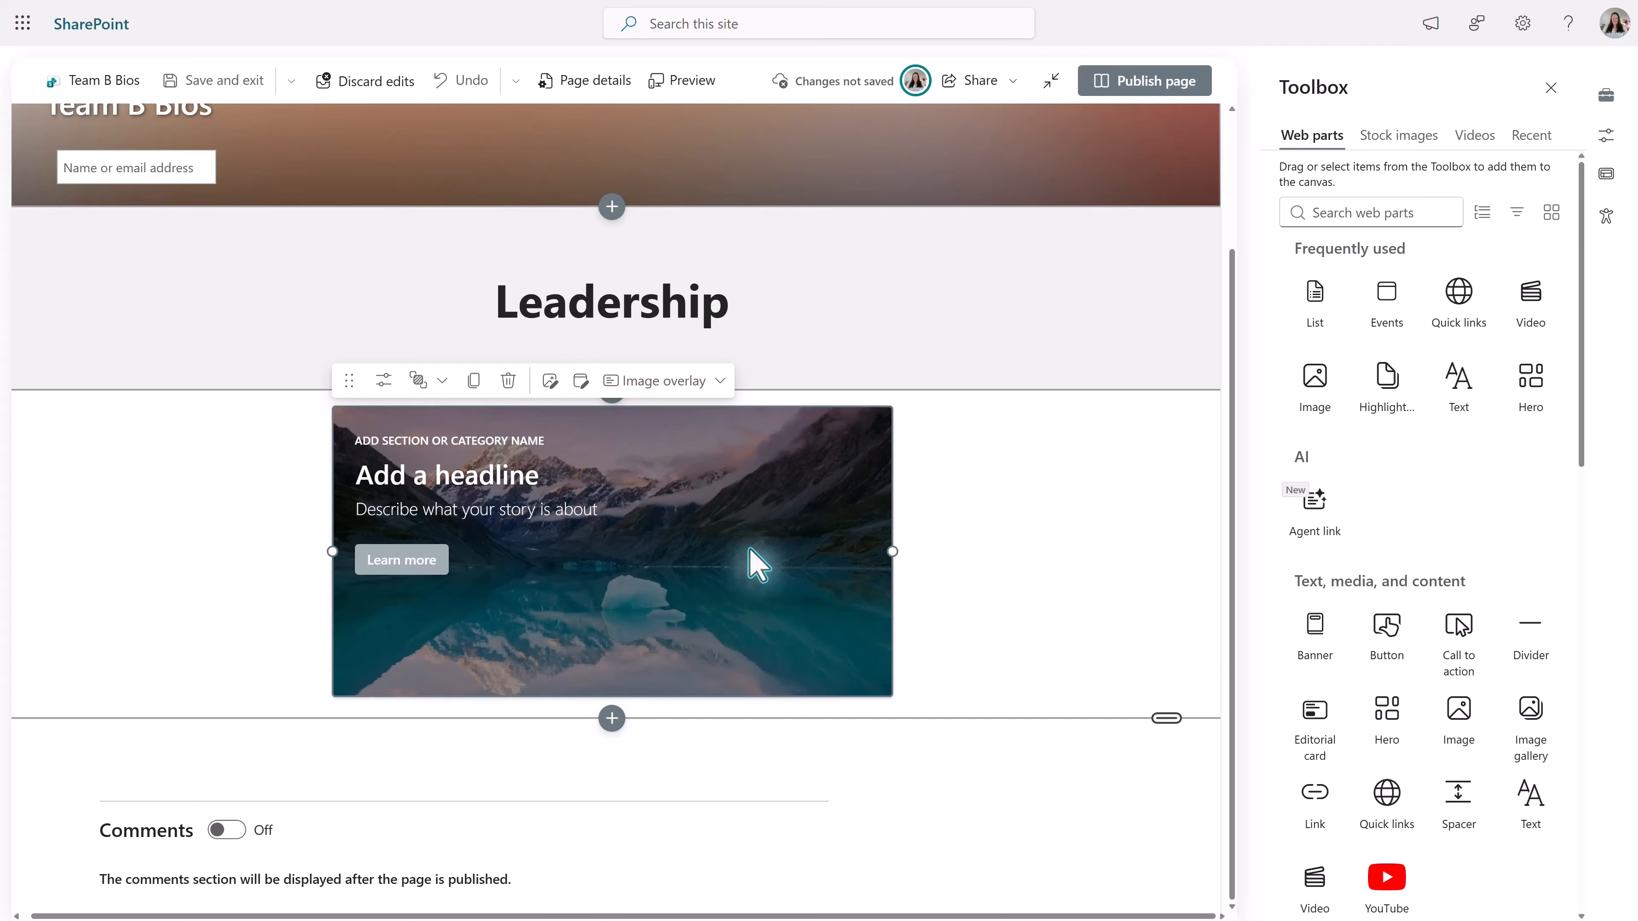
{"action": "left_click_drag", "start_coordinate": [649, 476], "coordinate": [399, 471]}
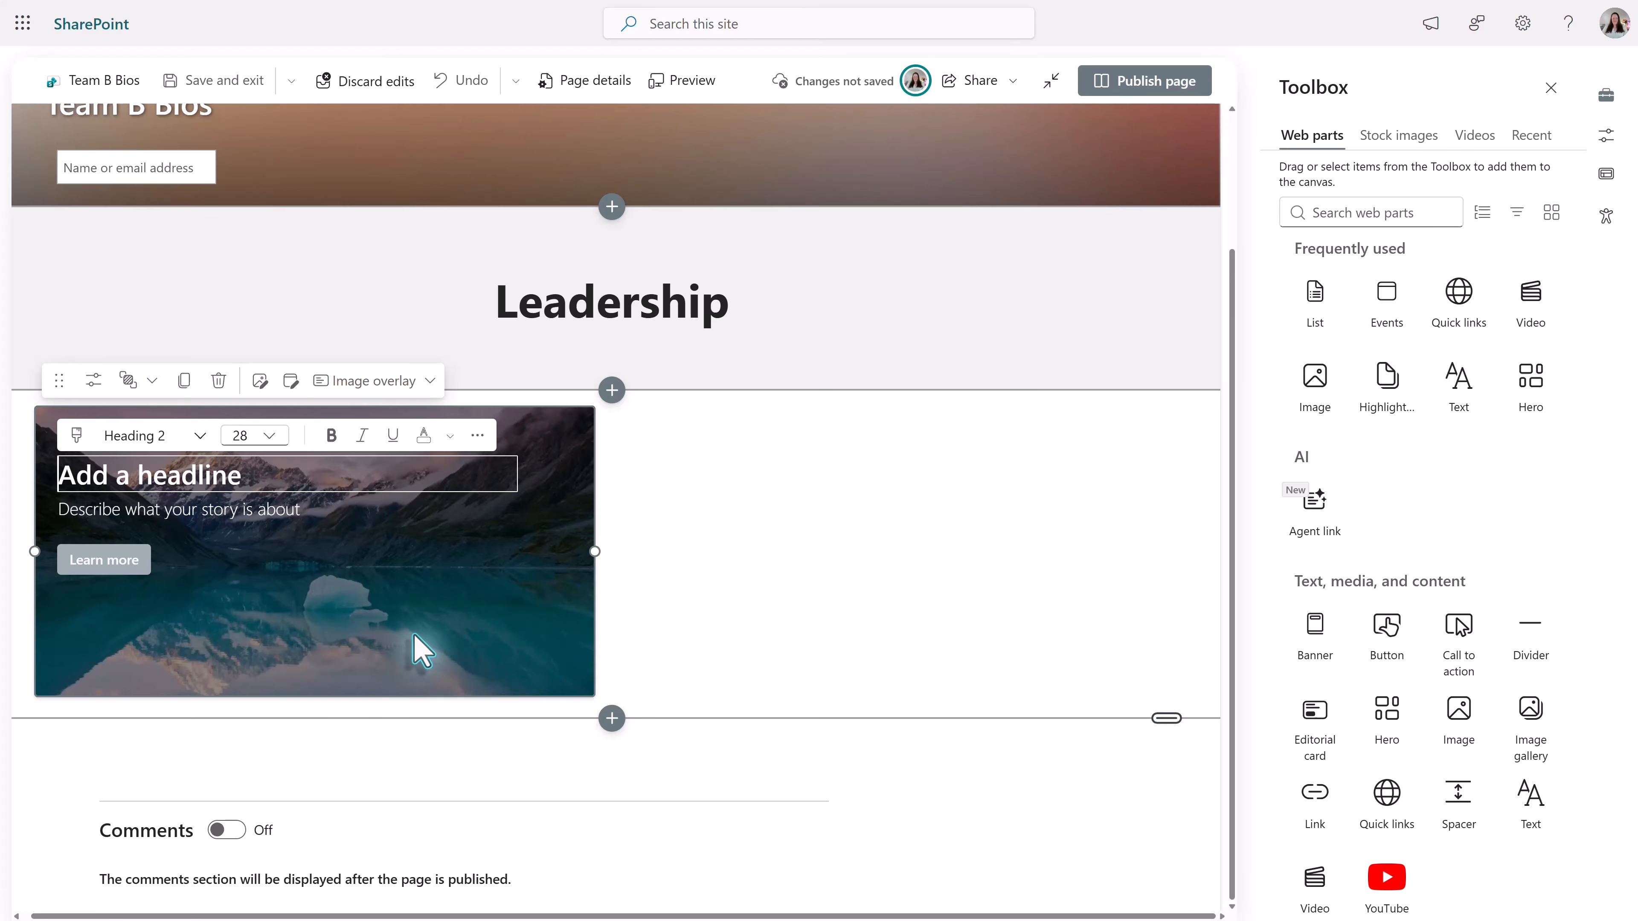
{"action": "left_click", "coordinate": [326, 619]}
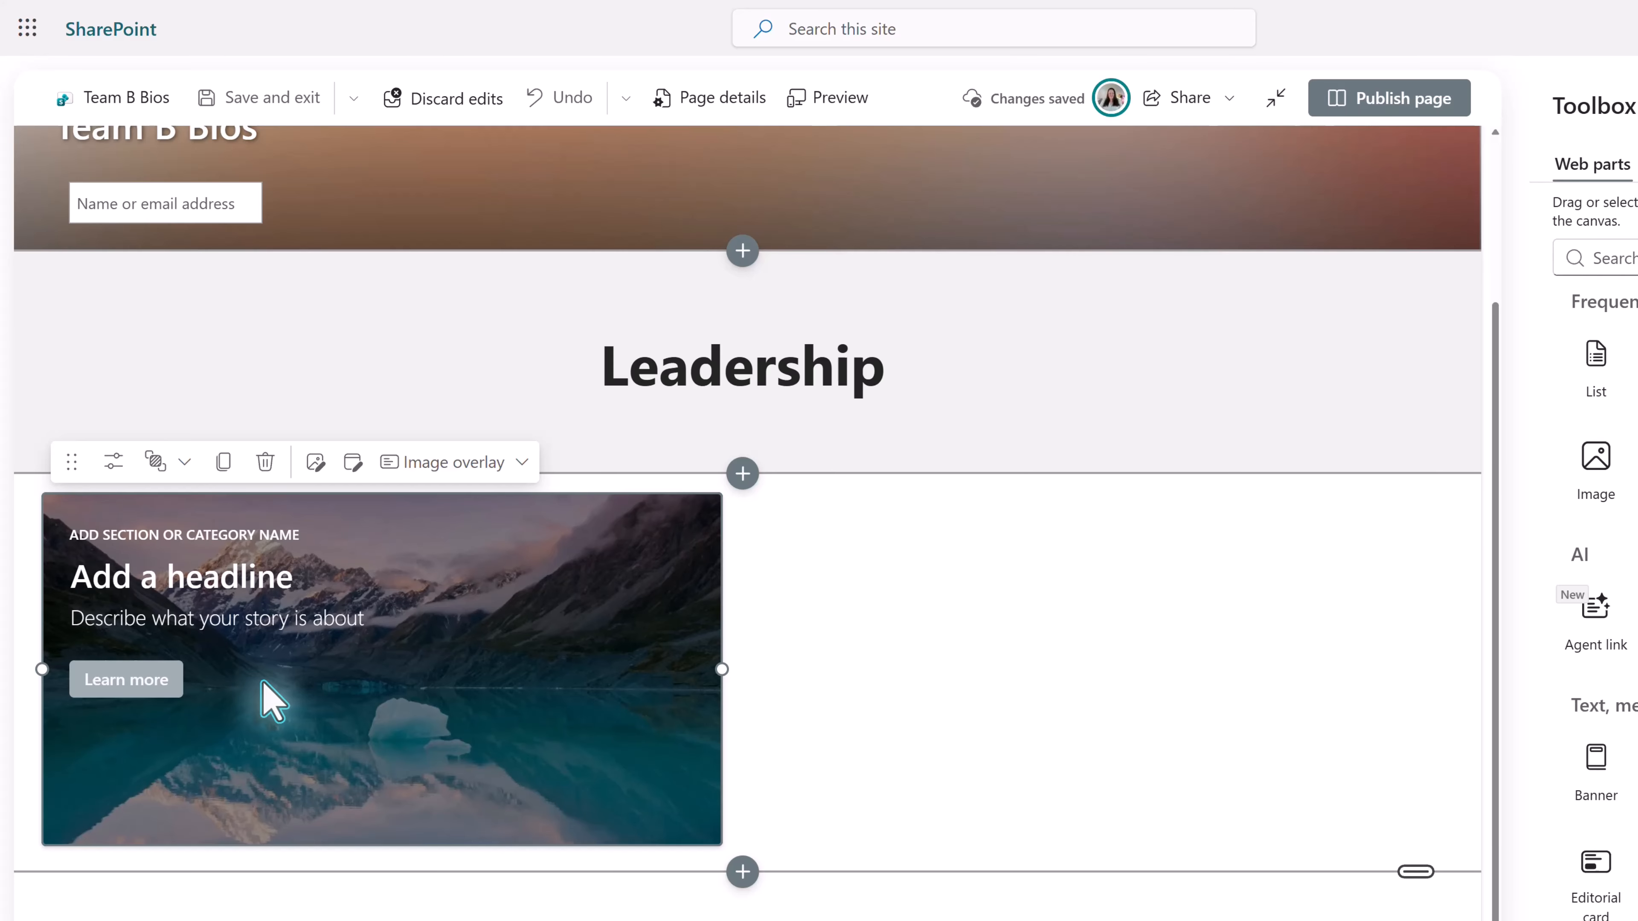
- Change the editorial card's layout from image overlay to Split
{"action": "left_click", "coordinate": [517, 462]}
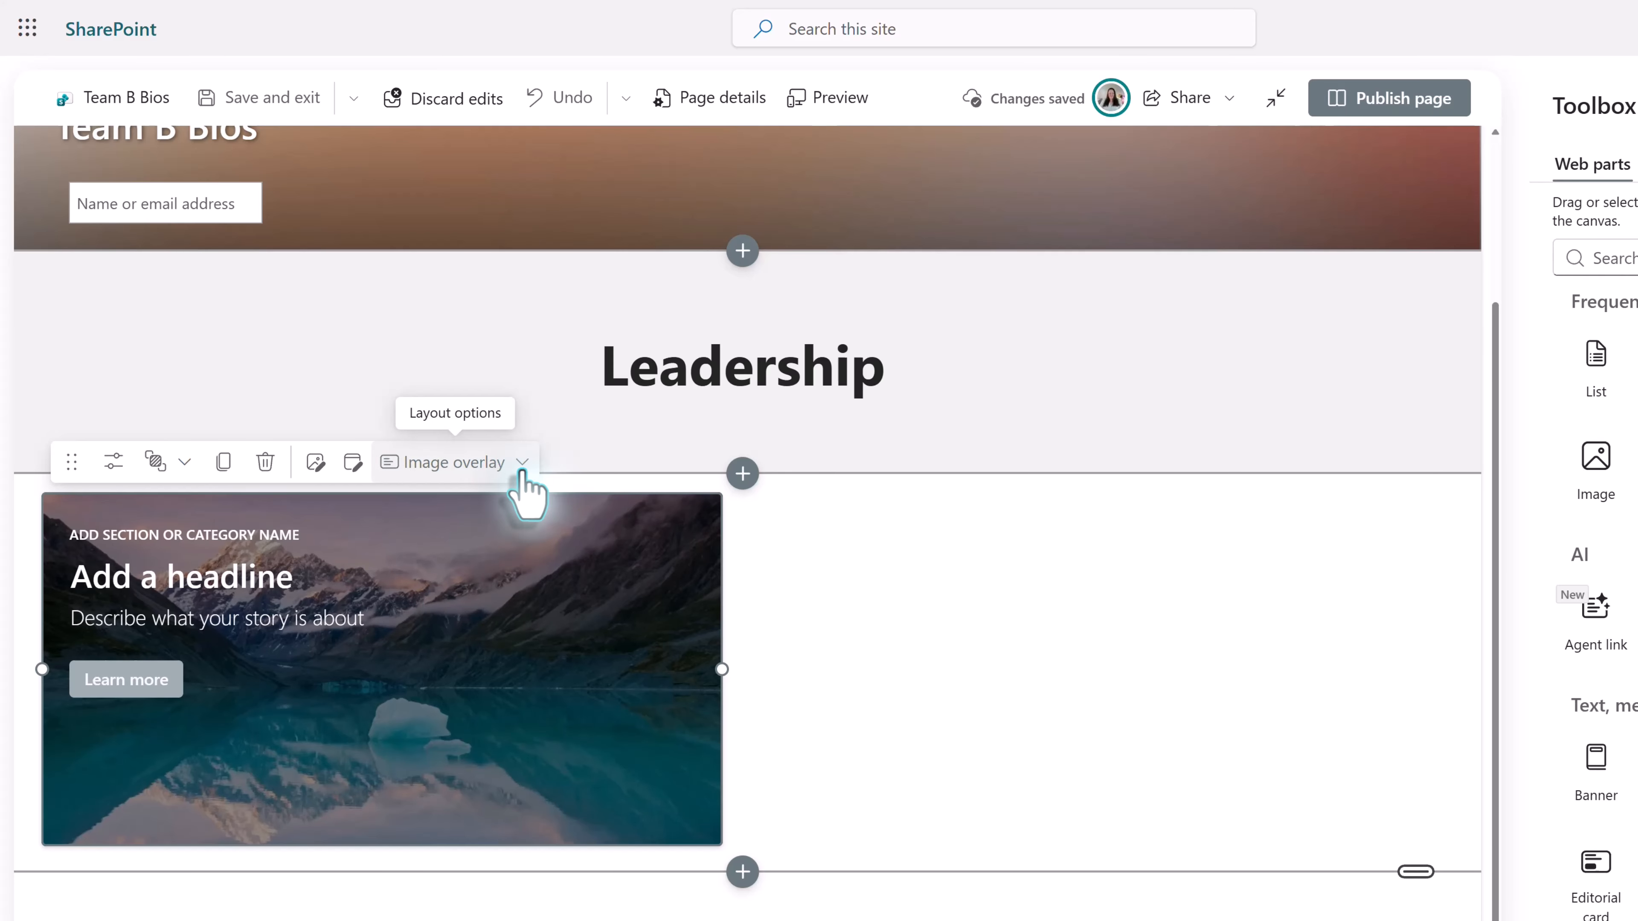
{"action": "left_click", "coordinate": [522, 468]}
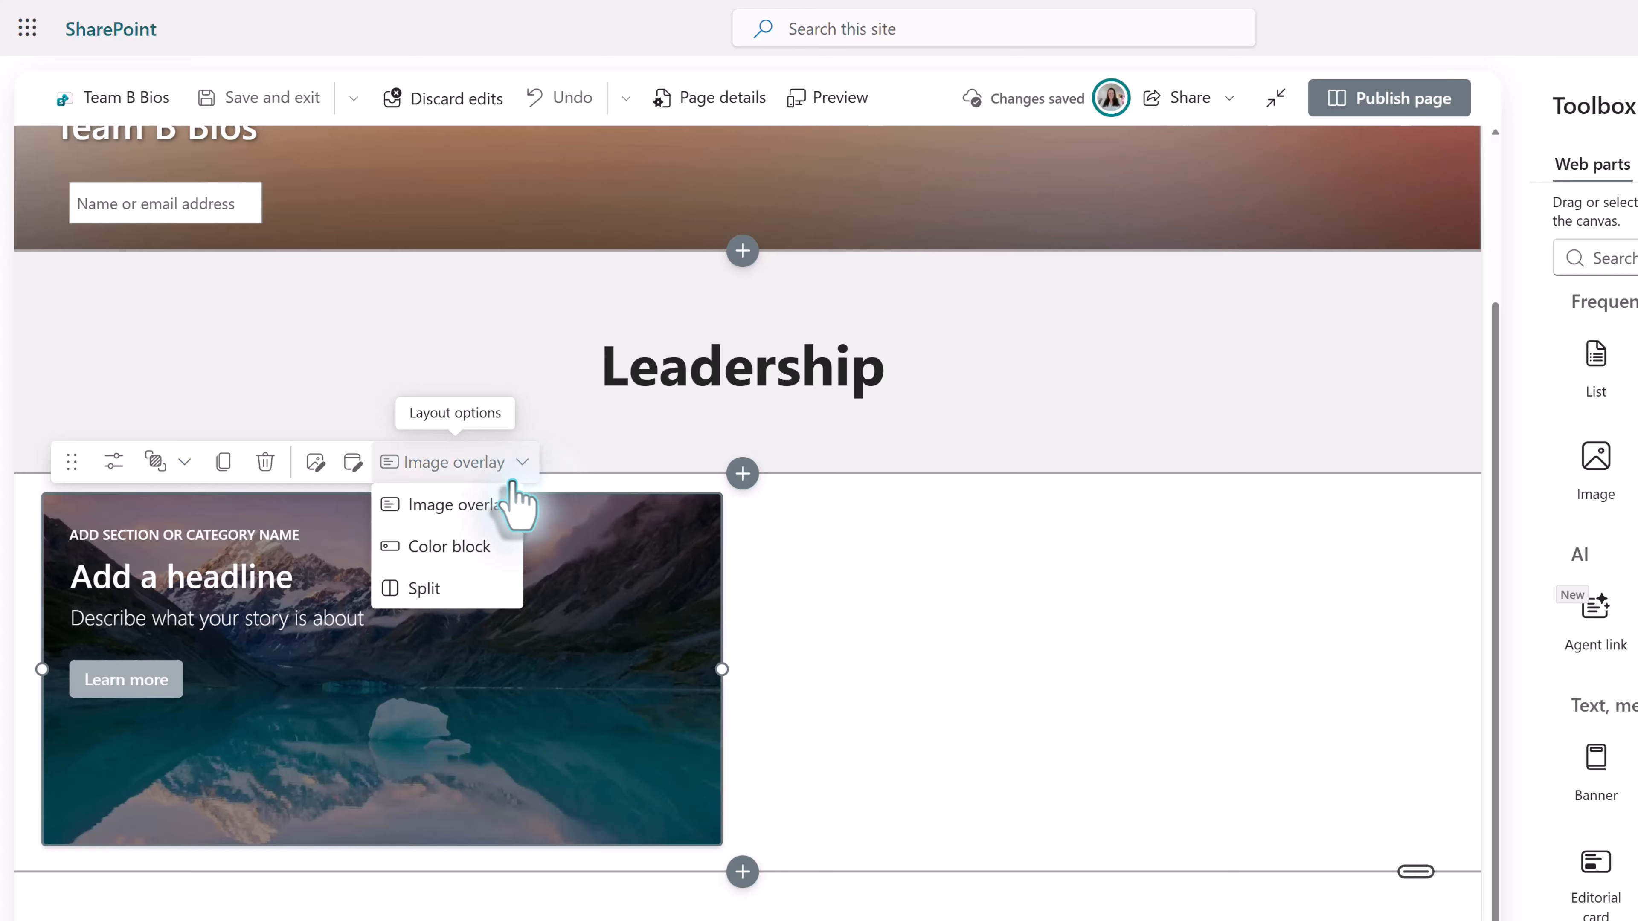
{"action": "left_click", "coordinate": [425, 588]}
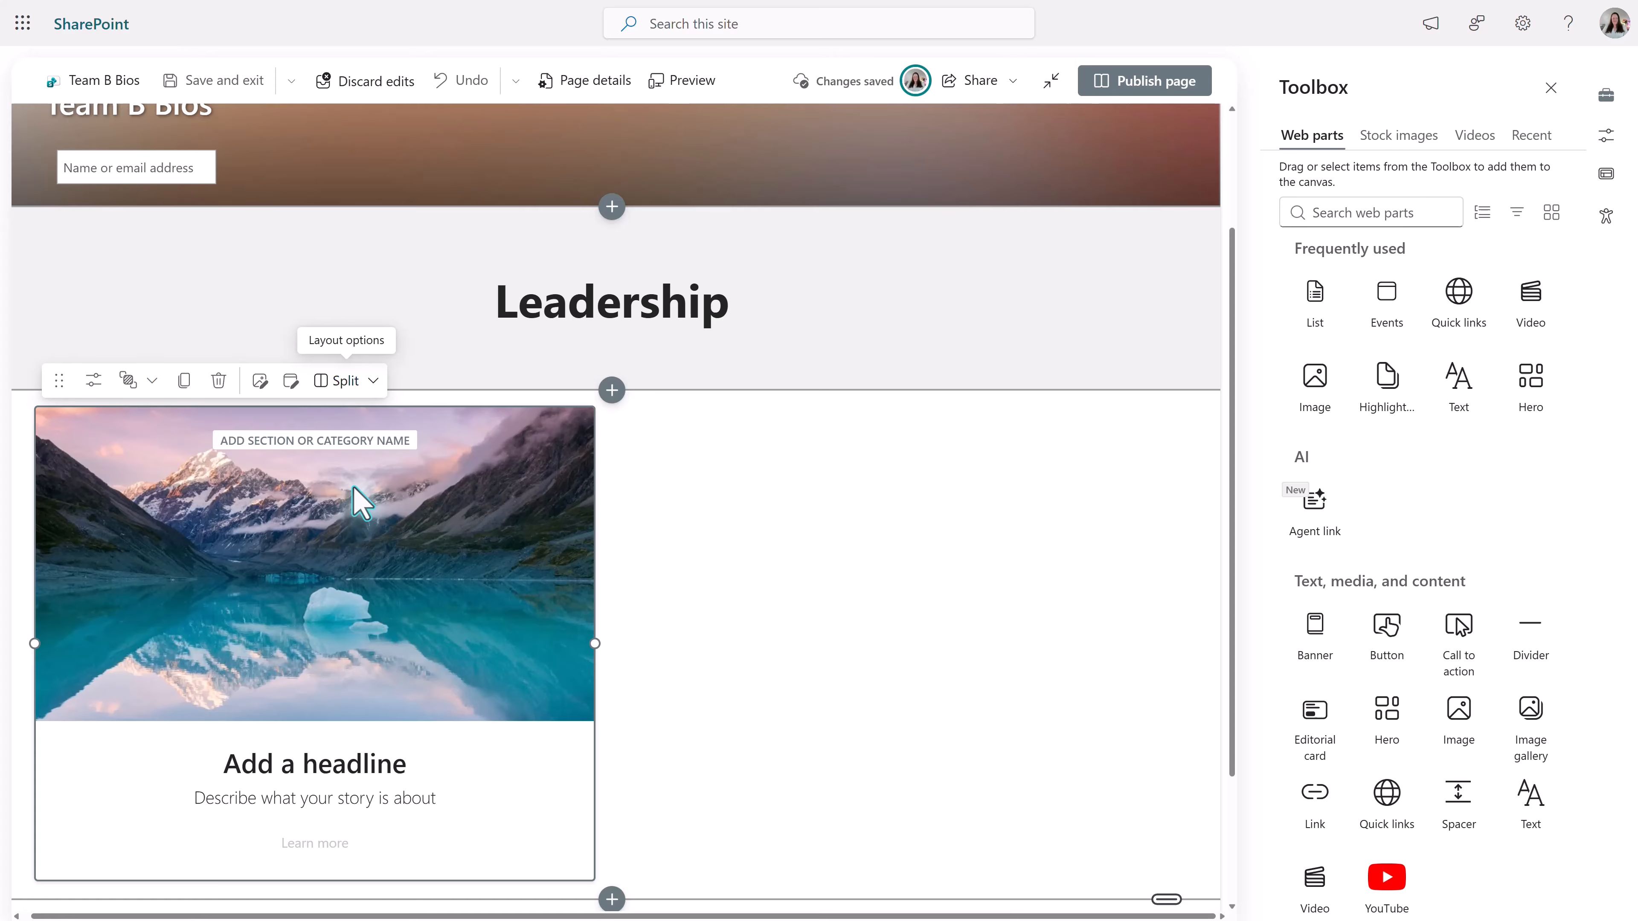
- Turn off the preheader and the call to action in the editorial card's properties
{"action": "left_click", "coordinate": [93, 381]}
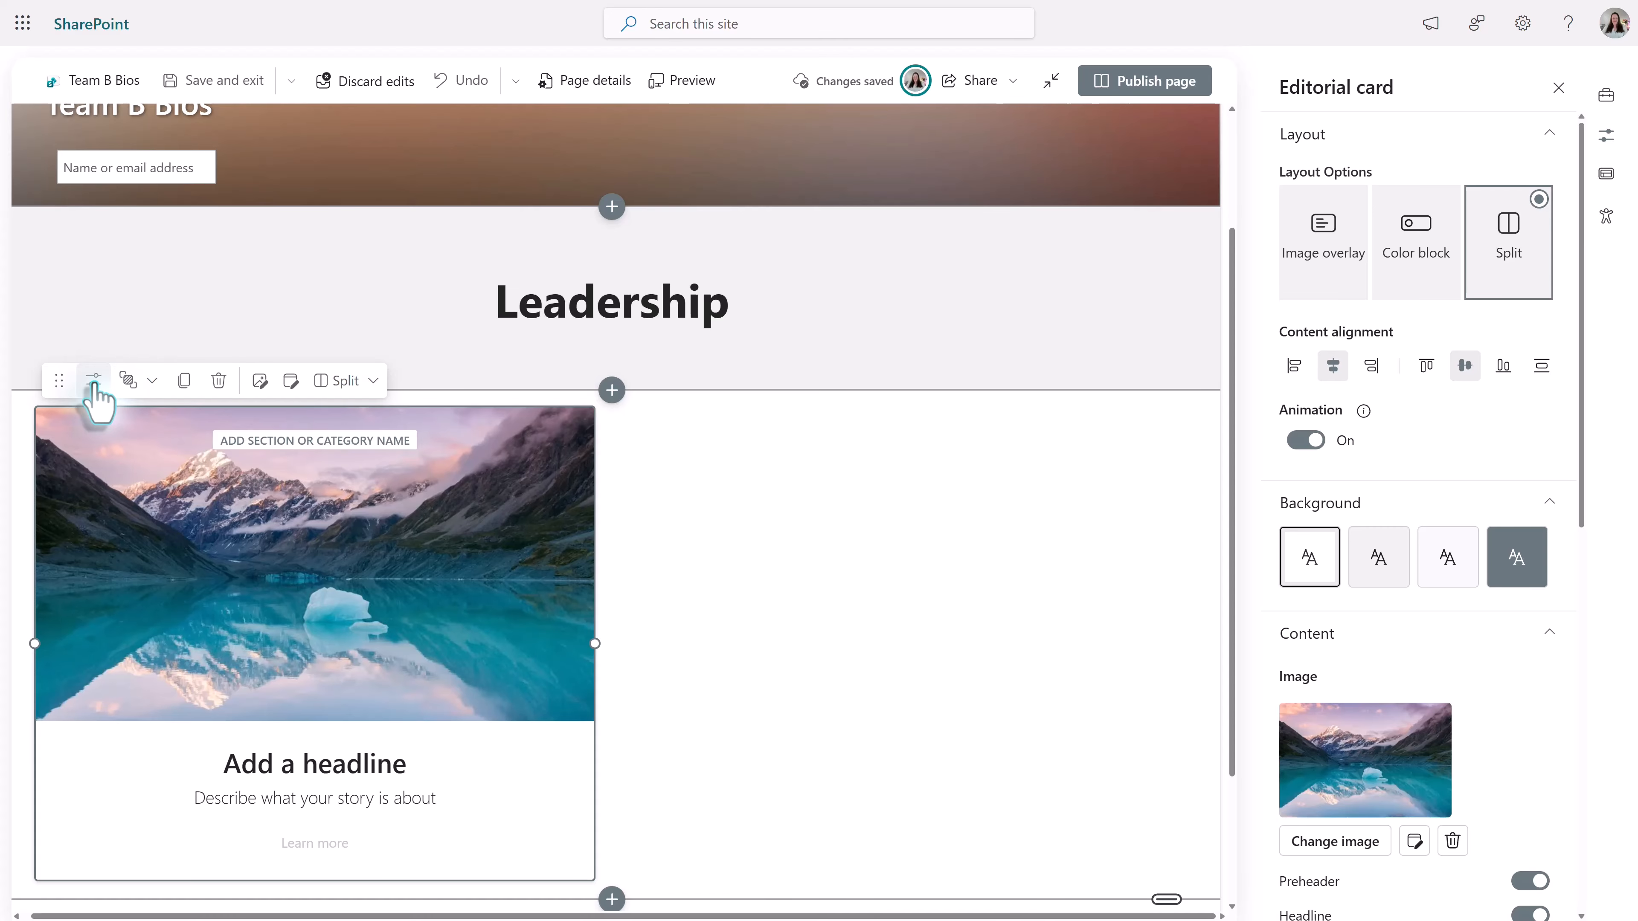
{"action": "scroll", "coordinate": [1513, 688], "scroll_direction": "down", "scroll_amount": 3}
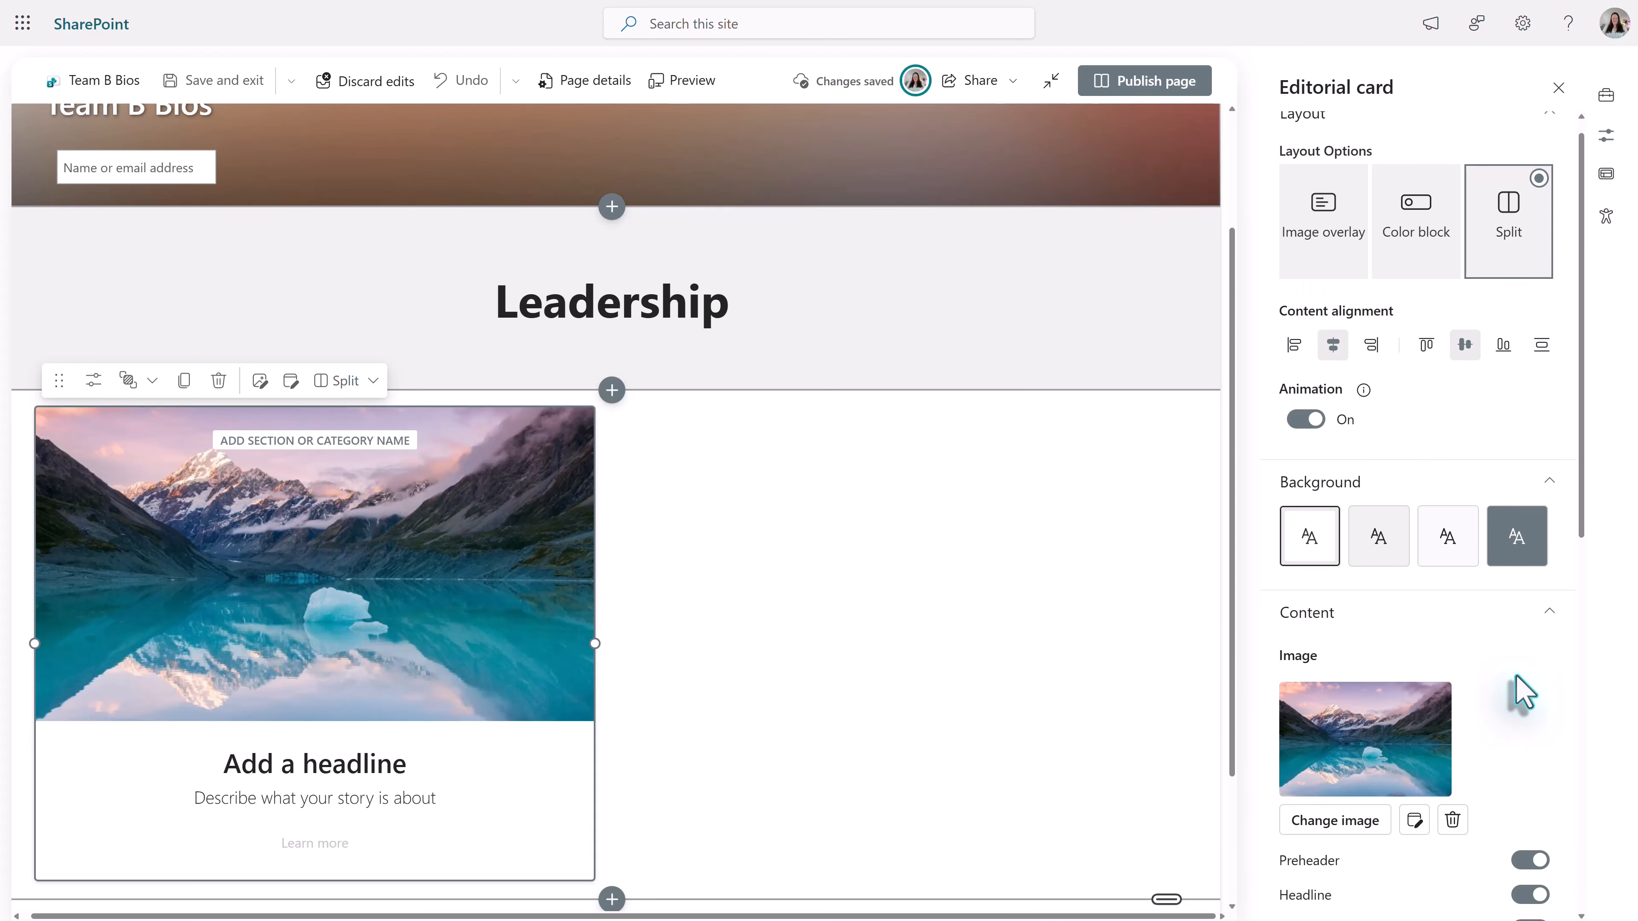
{"action": "scroll", "coordinate": [1517, 681], "scroll_direction": "down", "scroll_amount": 3}
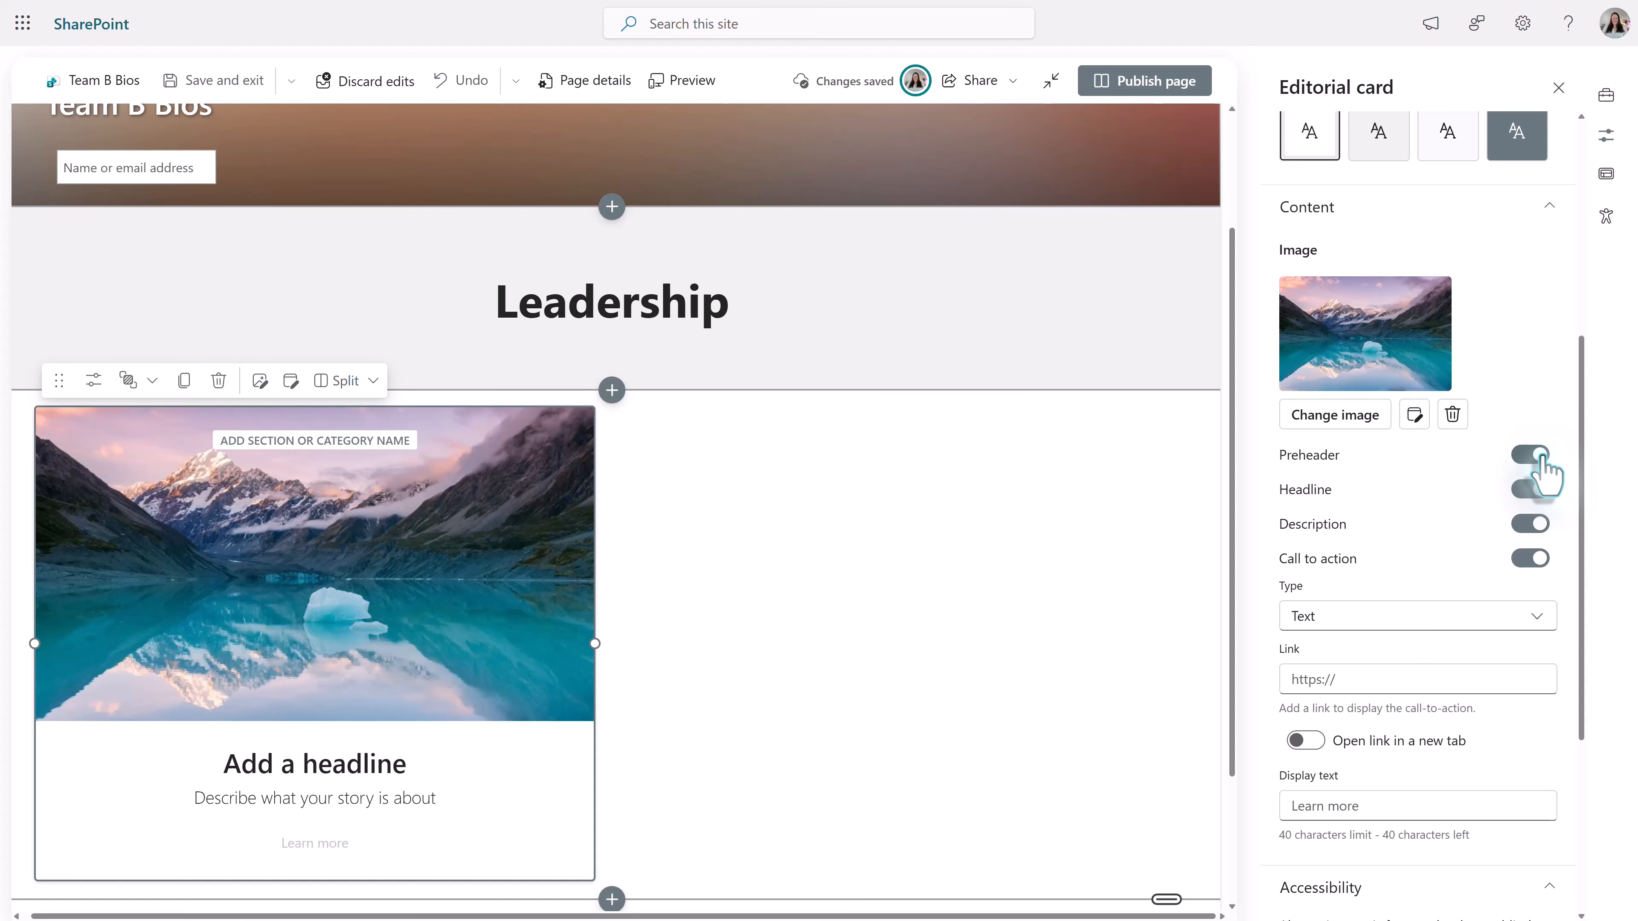
{"action": "left_click", "coordinate": [1529, 454]}
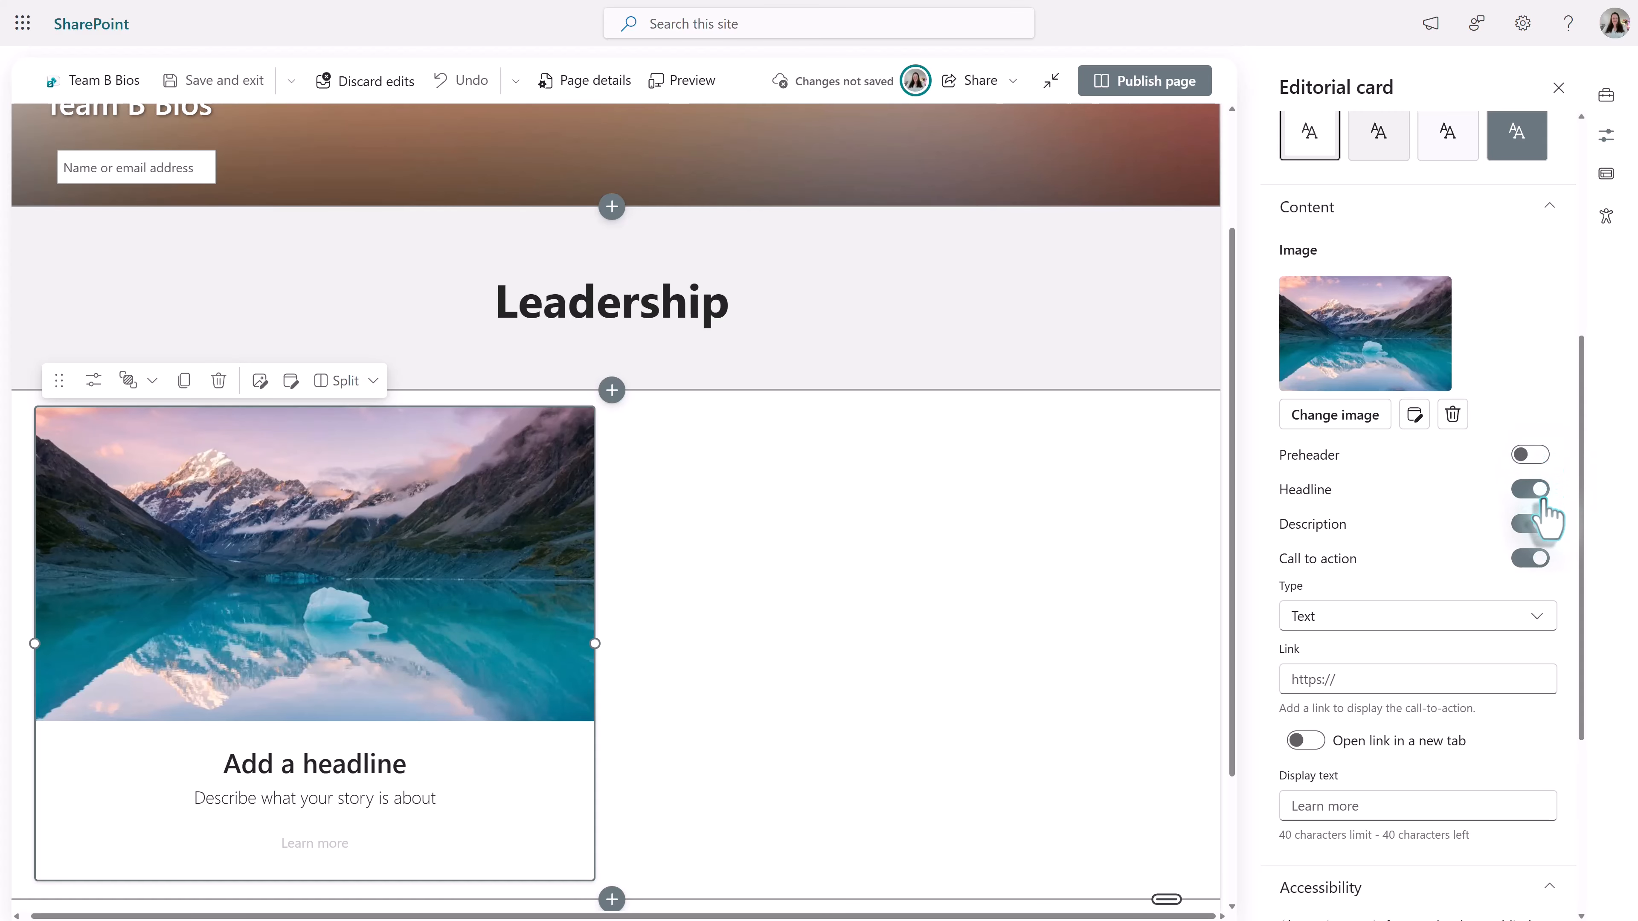
{"action": "left_click", "coordinate": [1540, 561]}
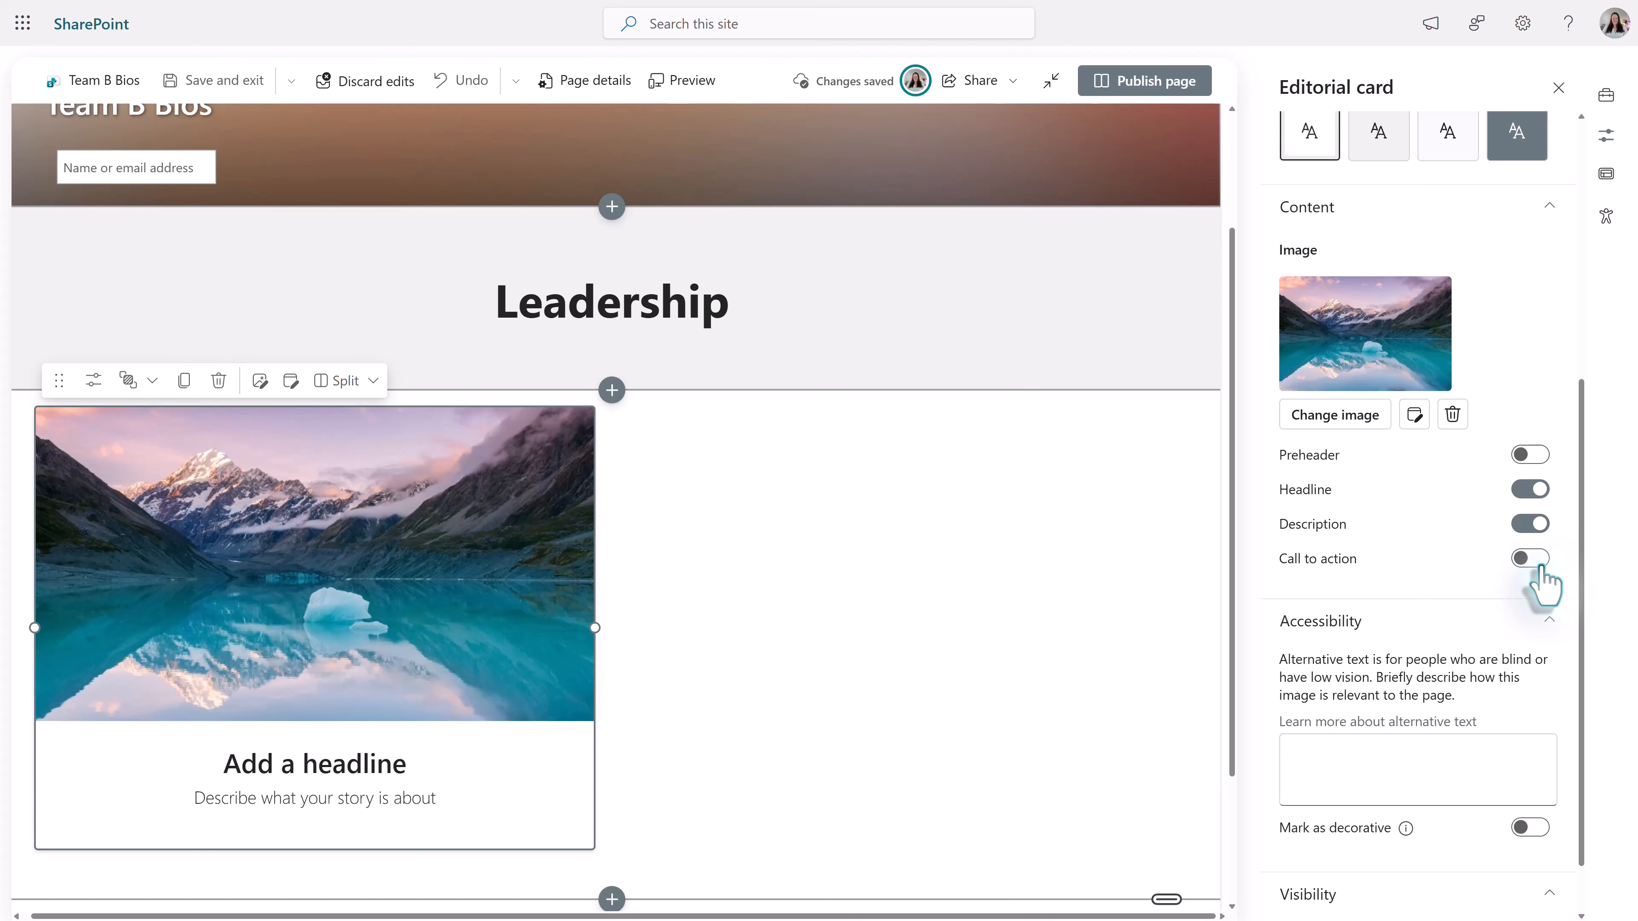
- Replace the editorial card's image with the portrait photo of the man in glasses from this device
{"action": "scroll", "coordinate": [701, 680], "scroll_direction": "down", "scroll_amount": 1}
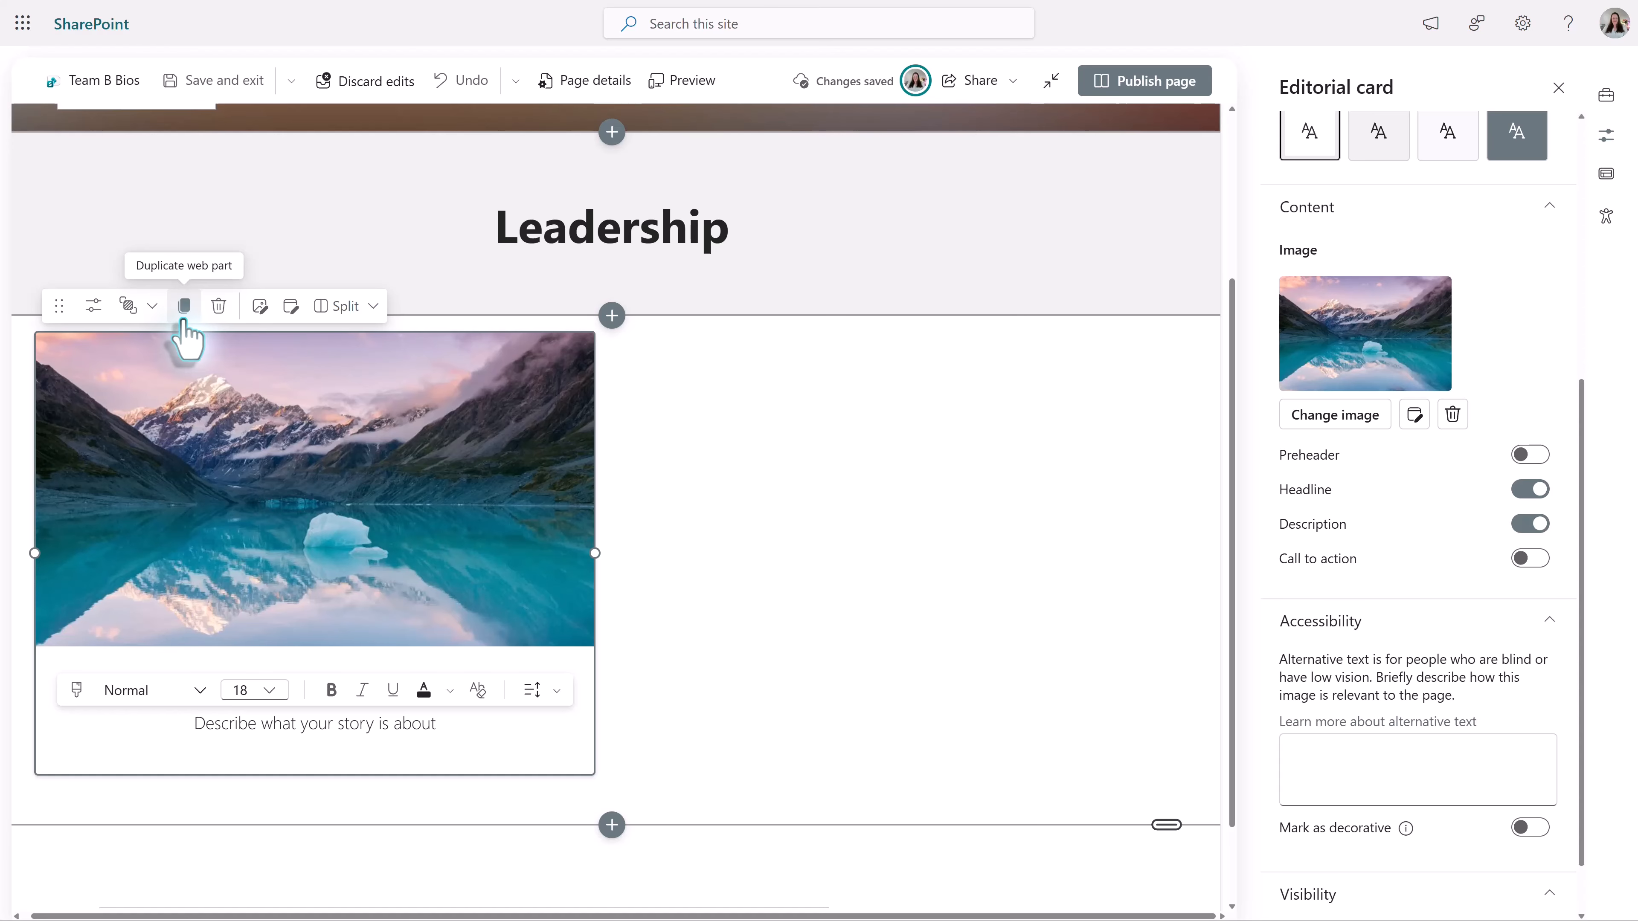
{"action": "left_click", "coordinate": [260, 309]}
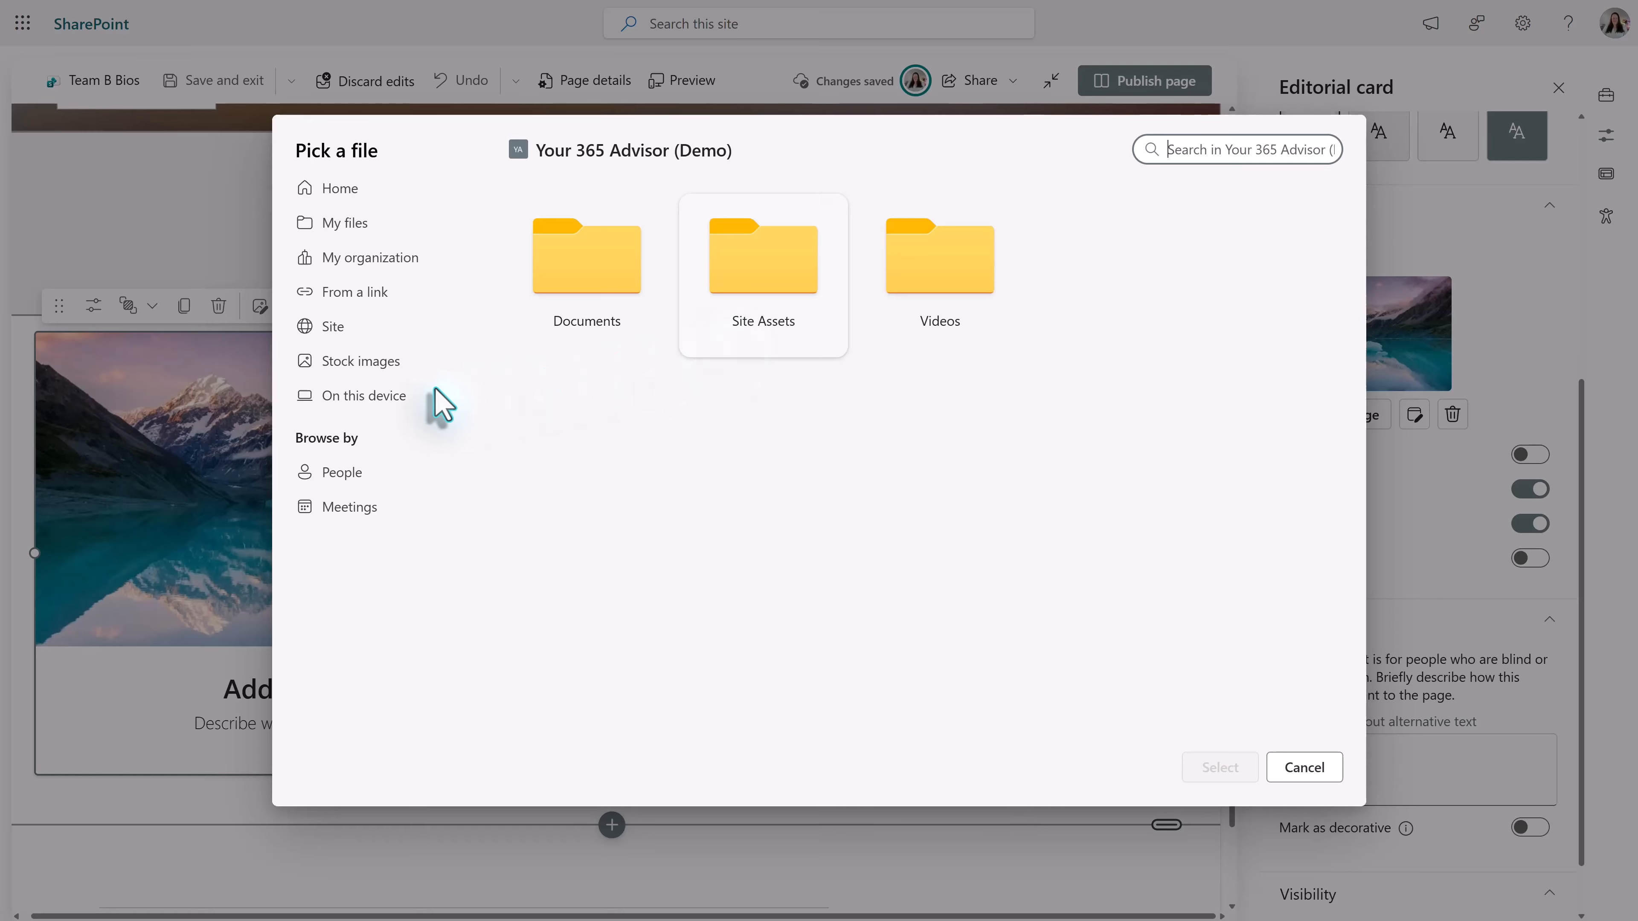
{"action": "left_click", "coordinate": [365, 395]}
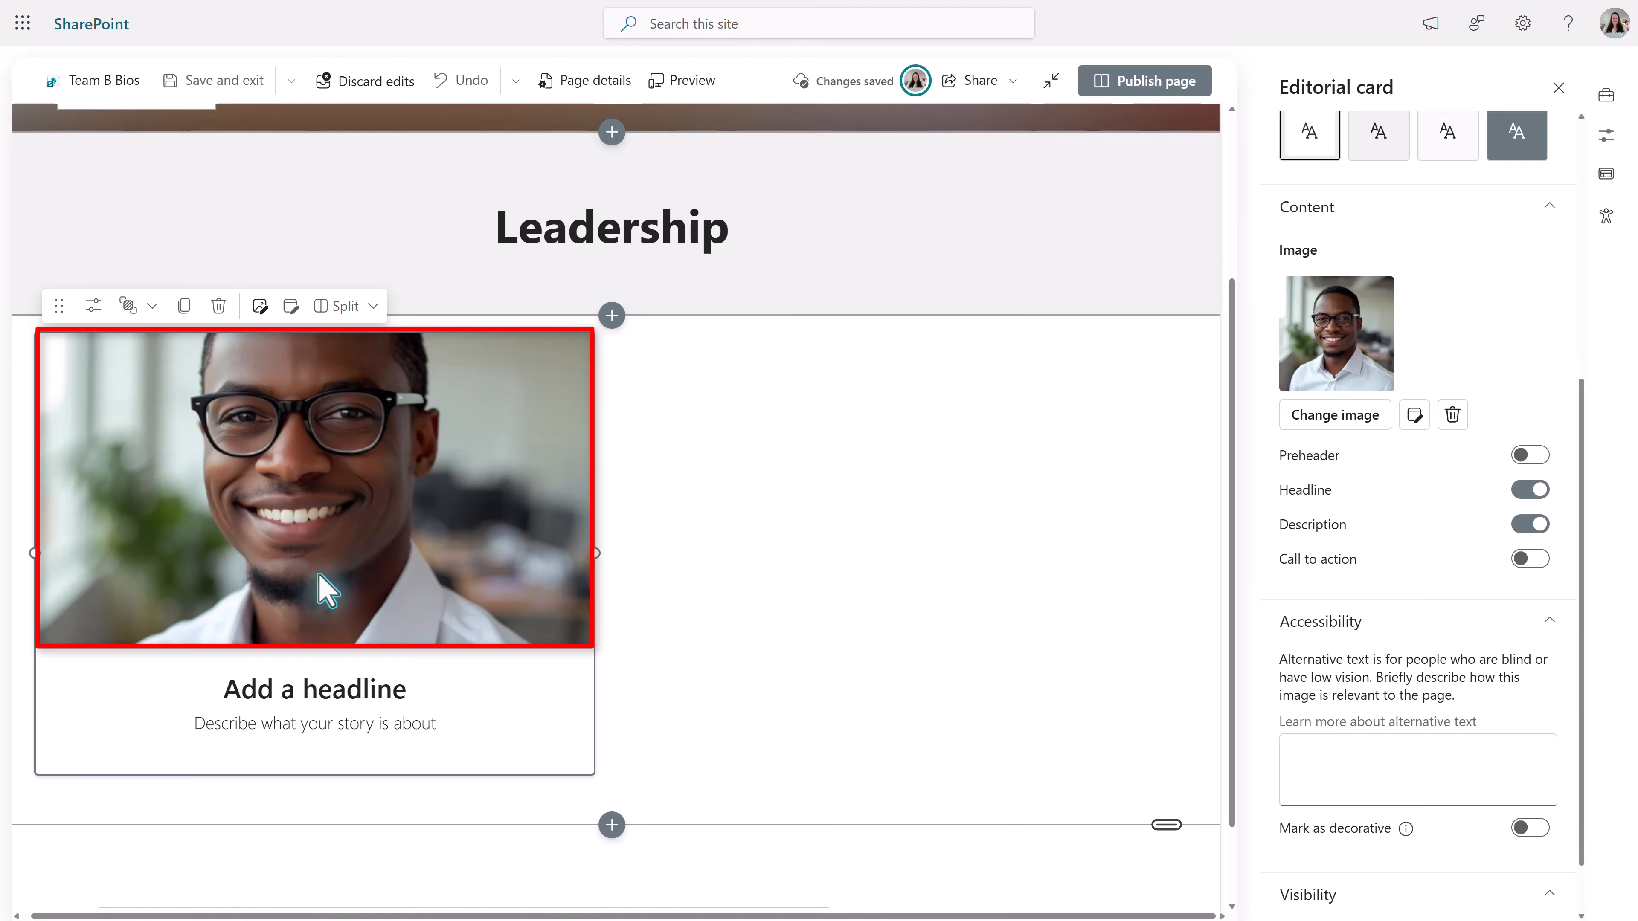
- Set the portrait's focal point between the man's eyes using the image editor and save the image
{"action": "left_click", "coordinate": [294, 315]}
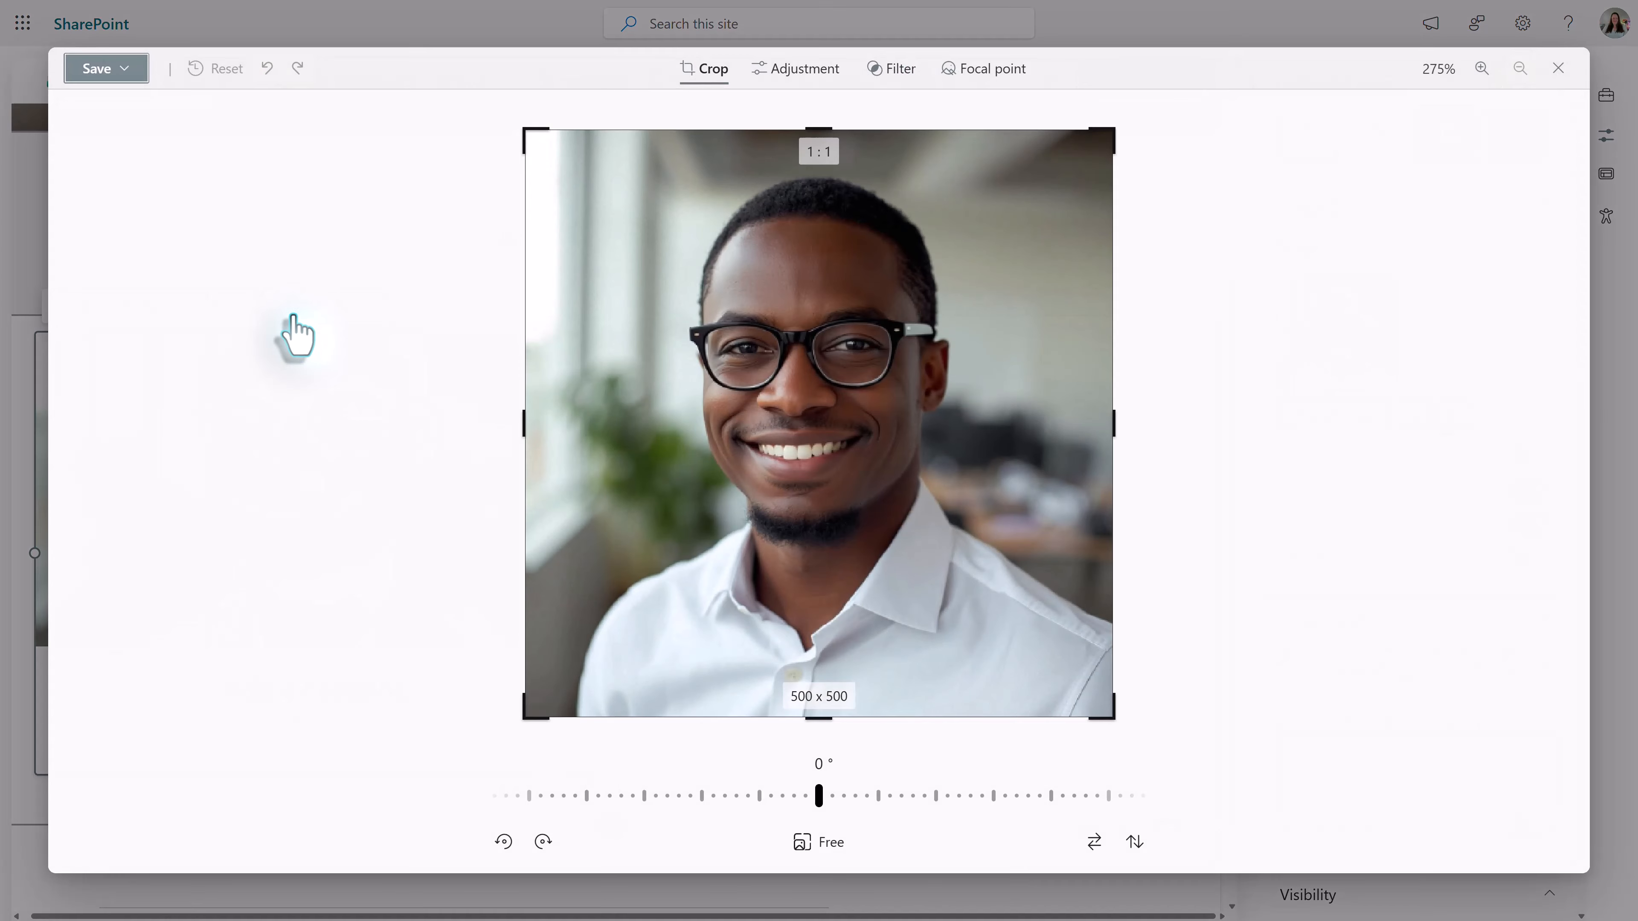
{"action": "left_click", "coordinate": [991, 71]}
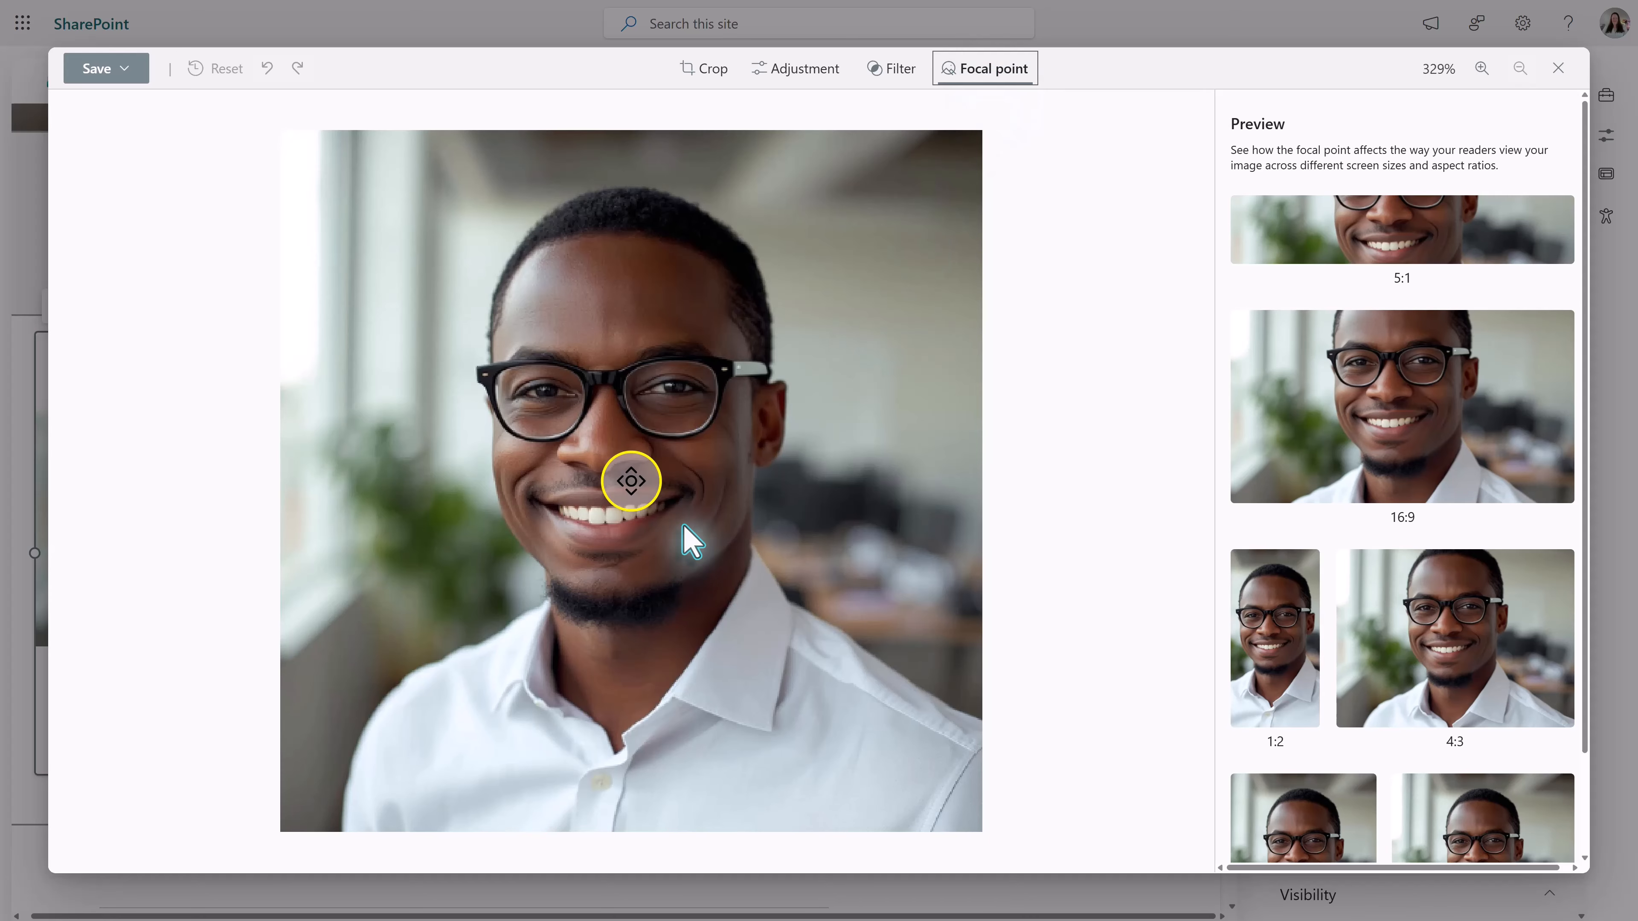
{"action": "left_click", "coordinate": [642, 487]}
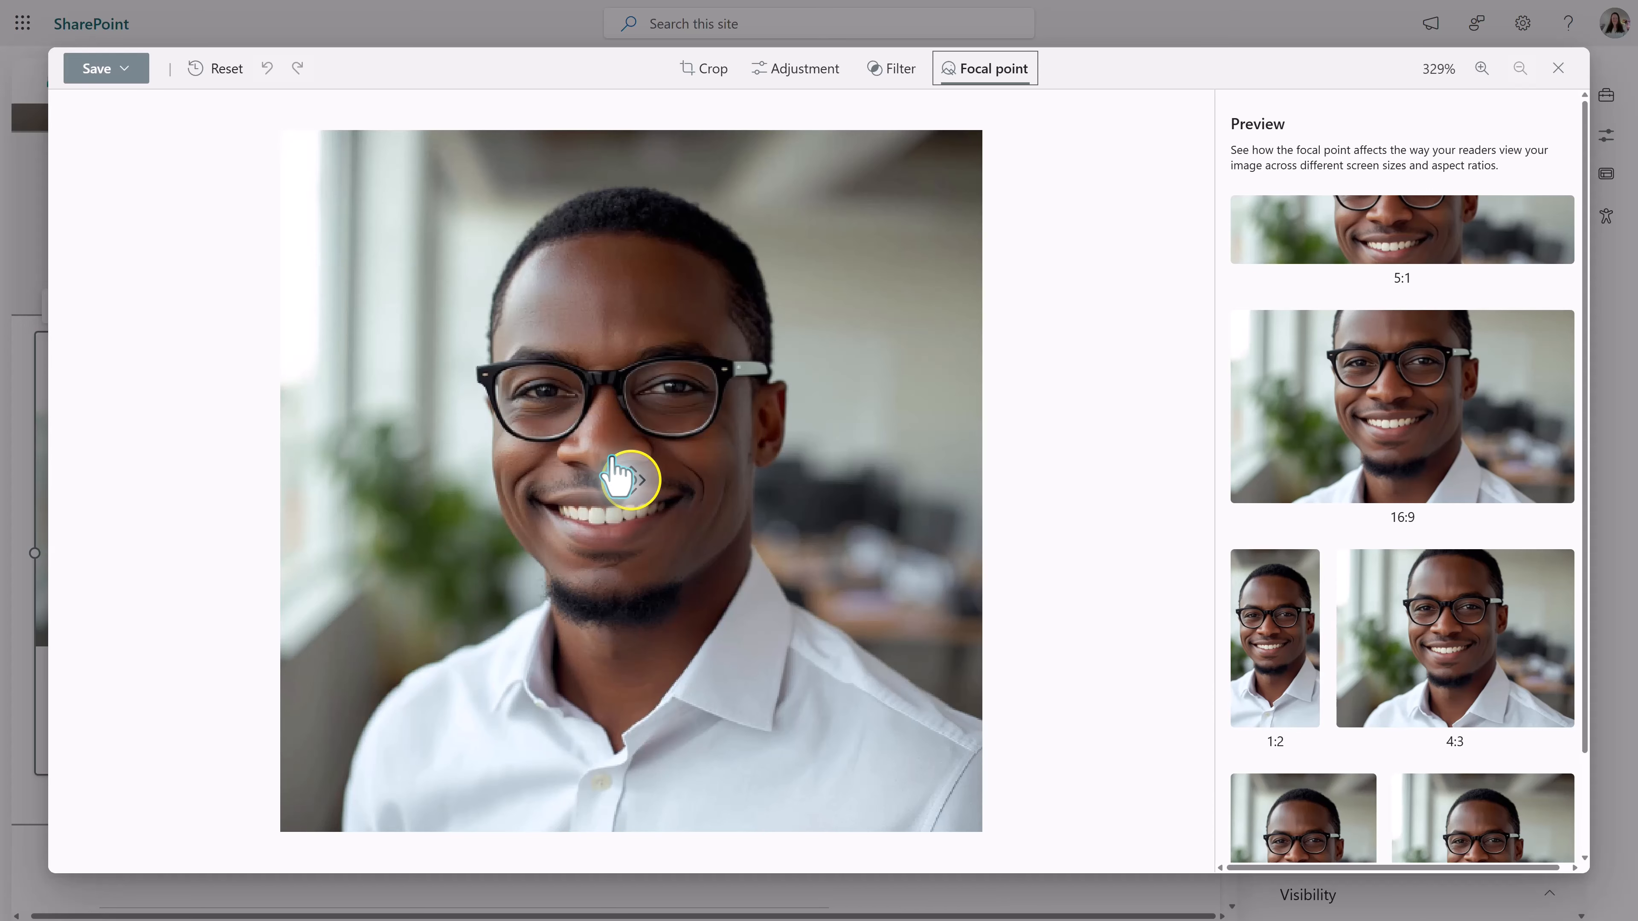
{"action": "left_click_drag", "start_coordinate": [616, 478], "coordinate": [597, 379]}
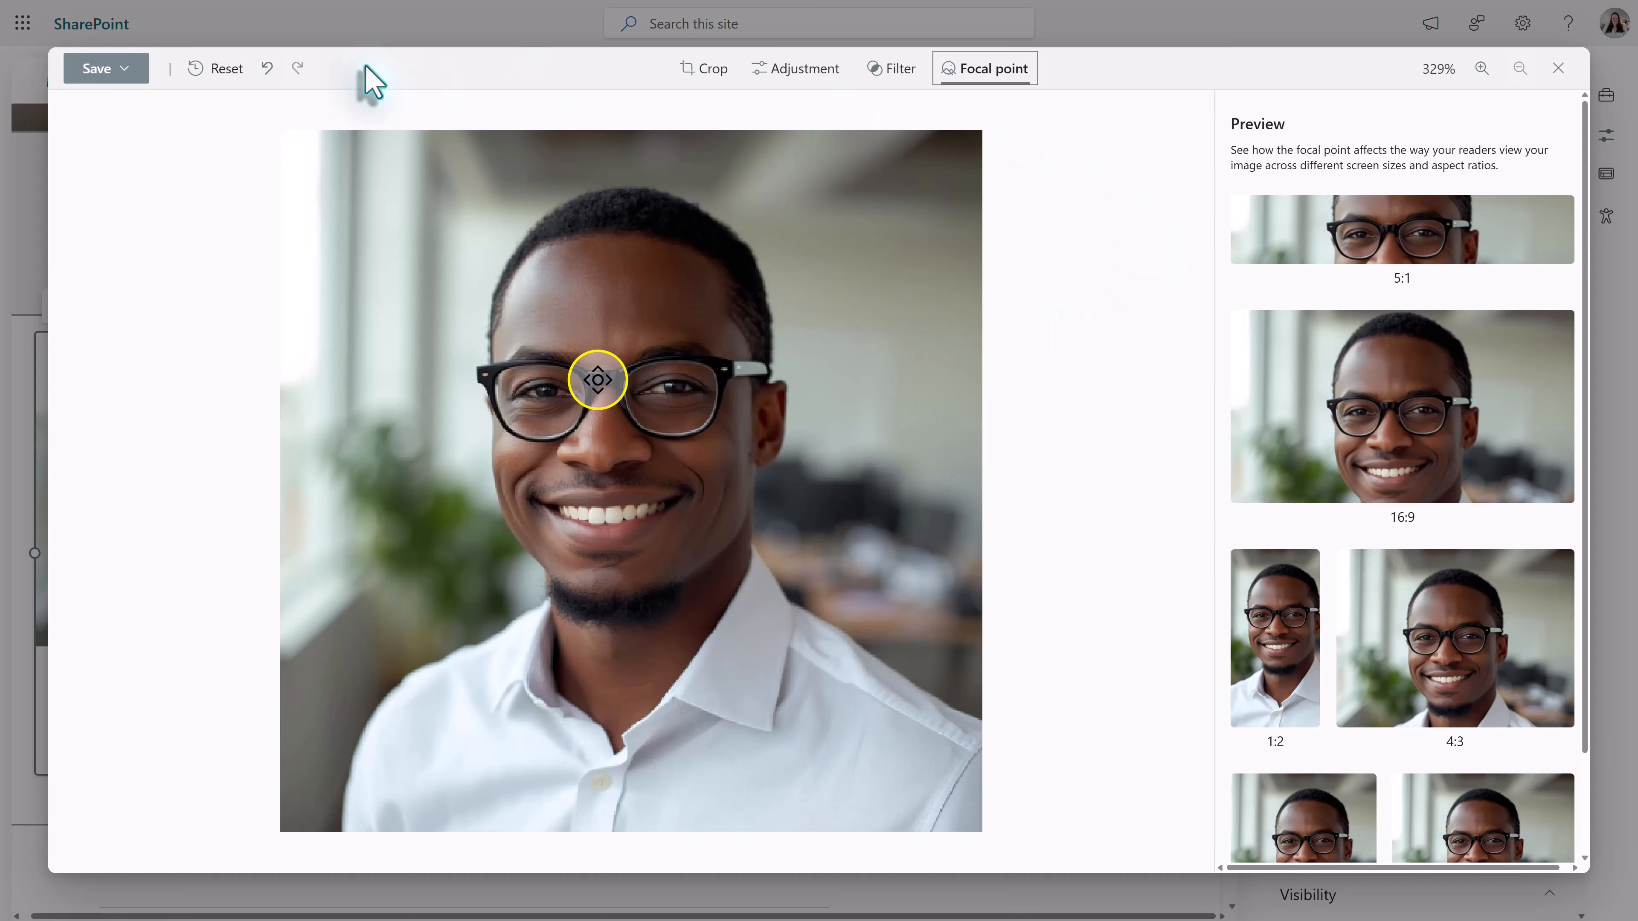
{"action": "left_click", "coordinate": [97, 76]}
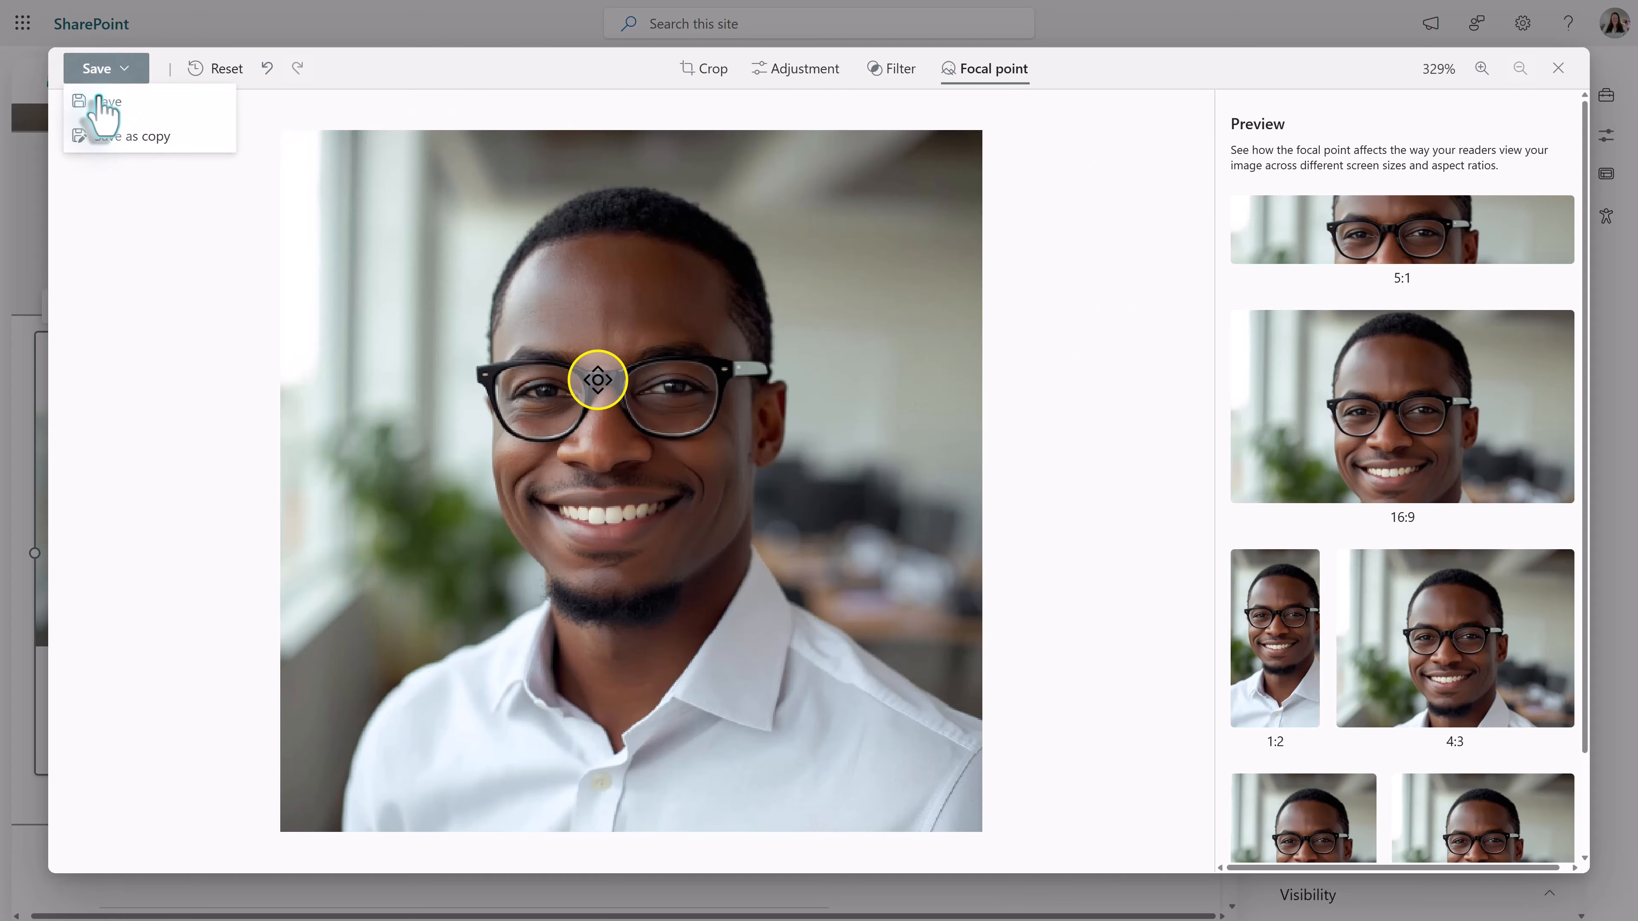
{"action": "left_click", "coordinate": [97, 107]}
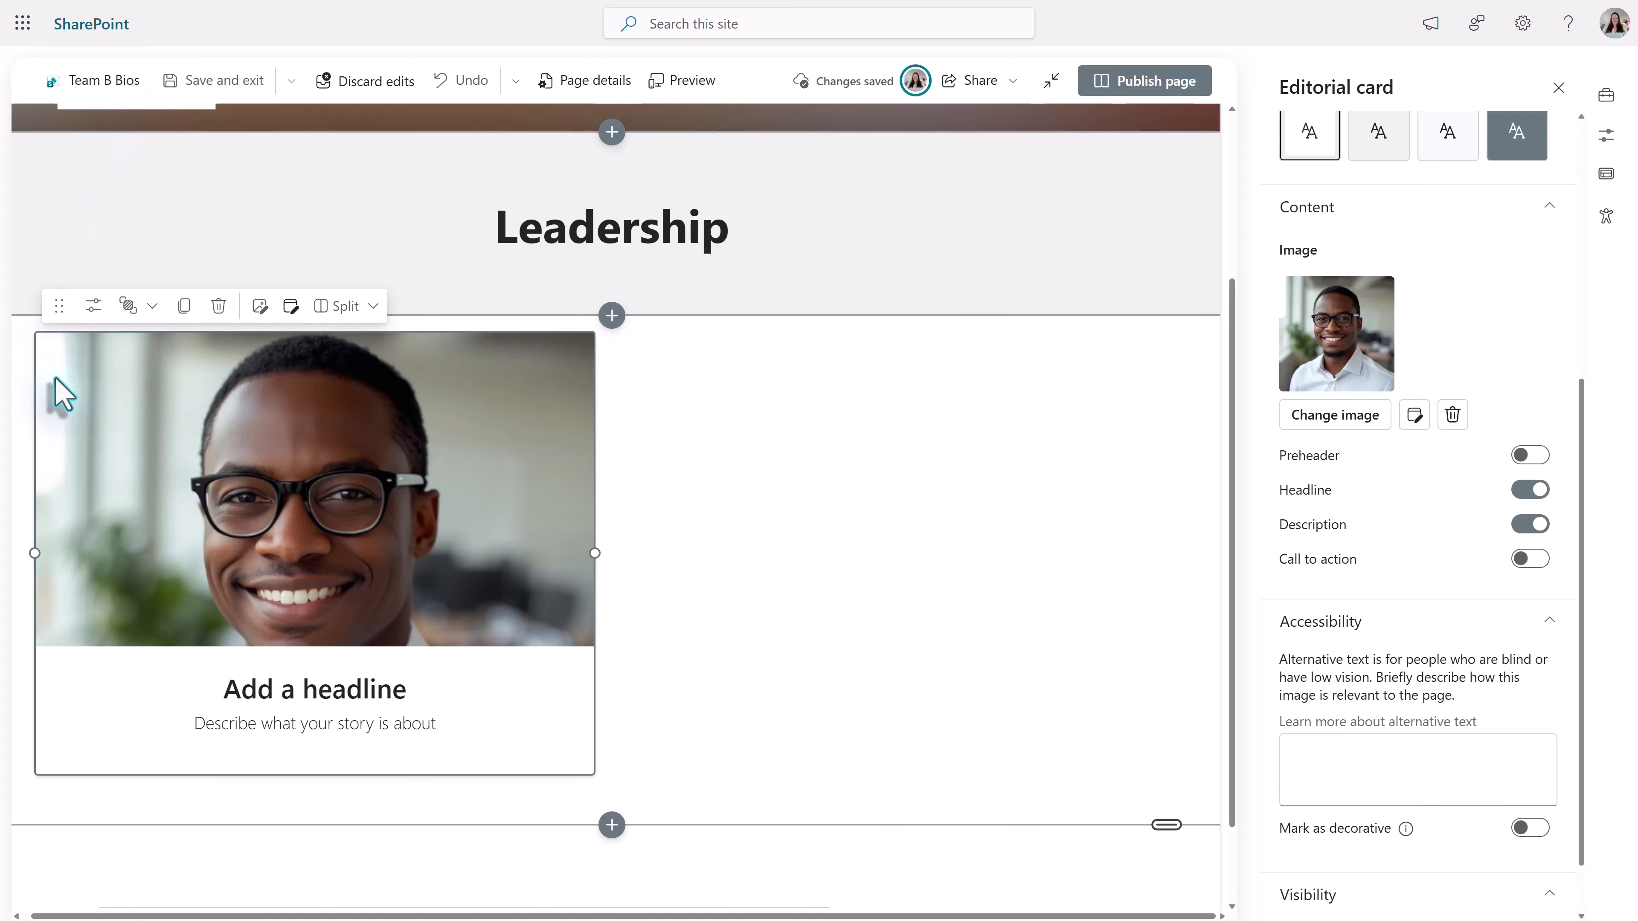
- Replace the editorial card's headline with "Senior Manager"
{"action": "left_click", "coordinate": [404, 689]}
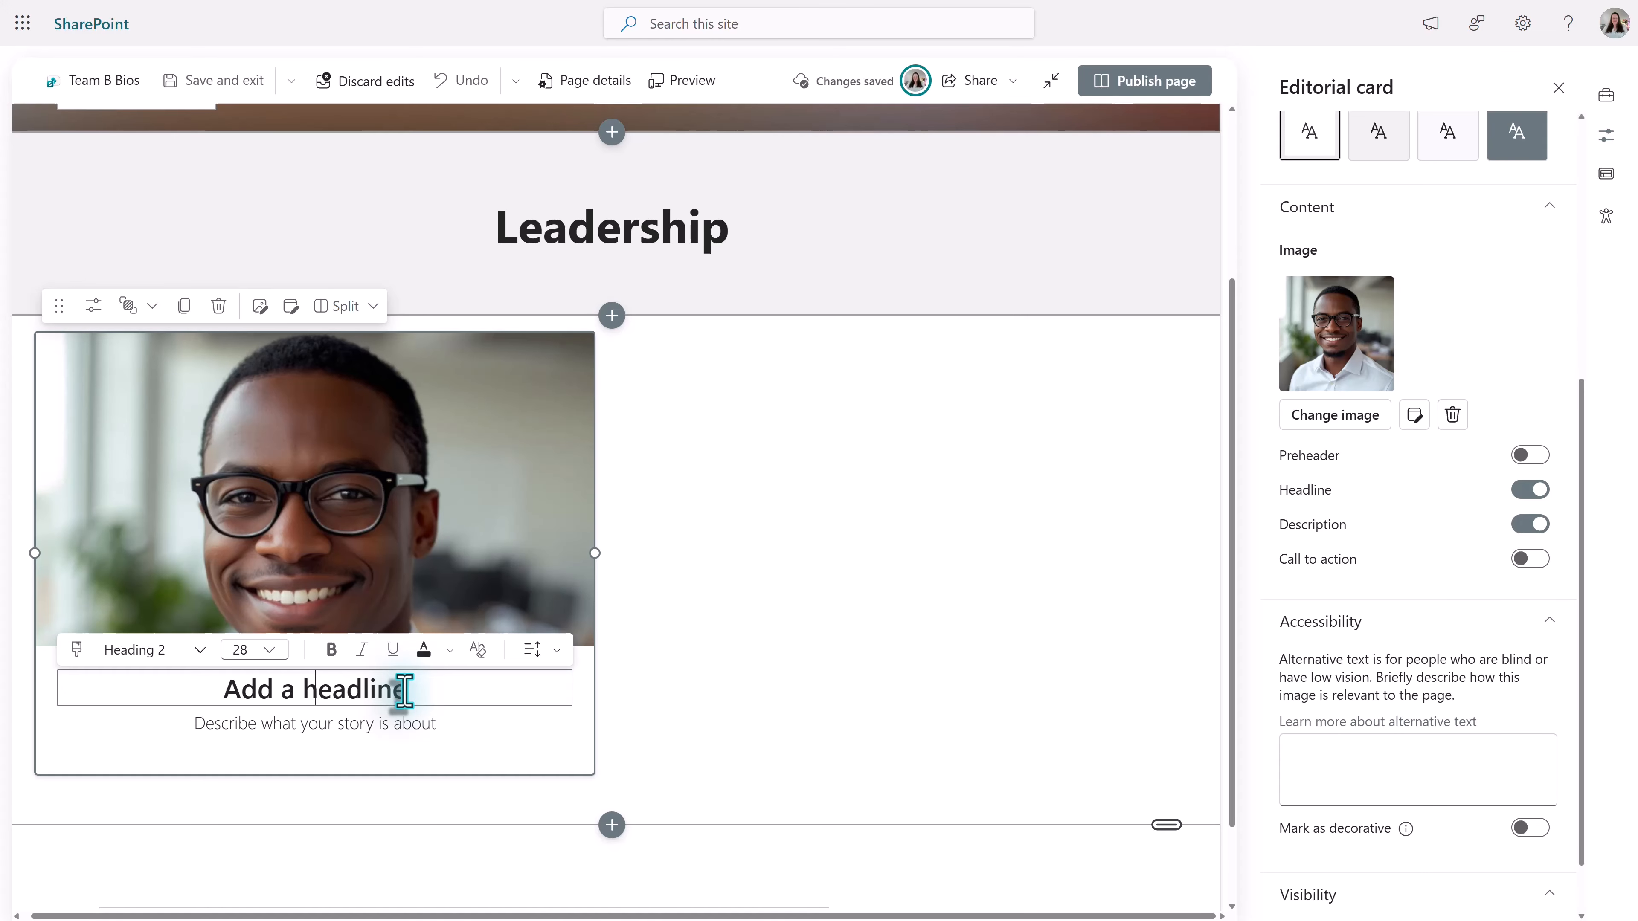
{"action": "type", "text": "SEn"}
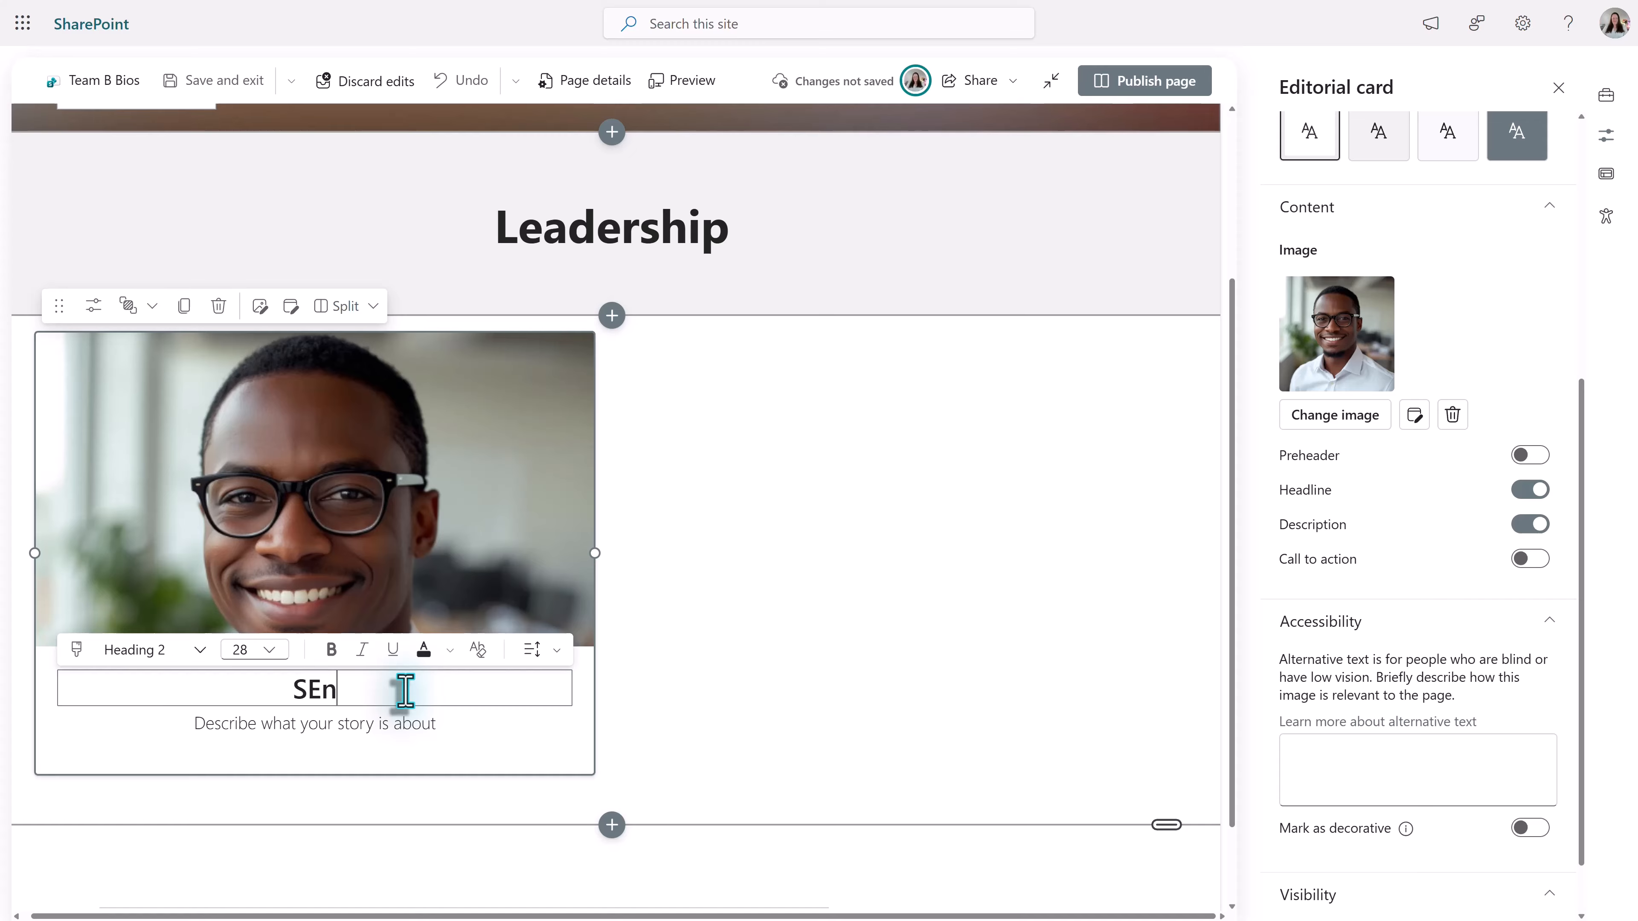
{"action": "key", "text": "BackSpace"}
{"action": "key", "text": "BackSpace"}
{"action": "type", "text": "enior M"}
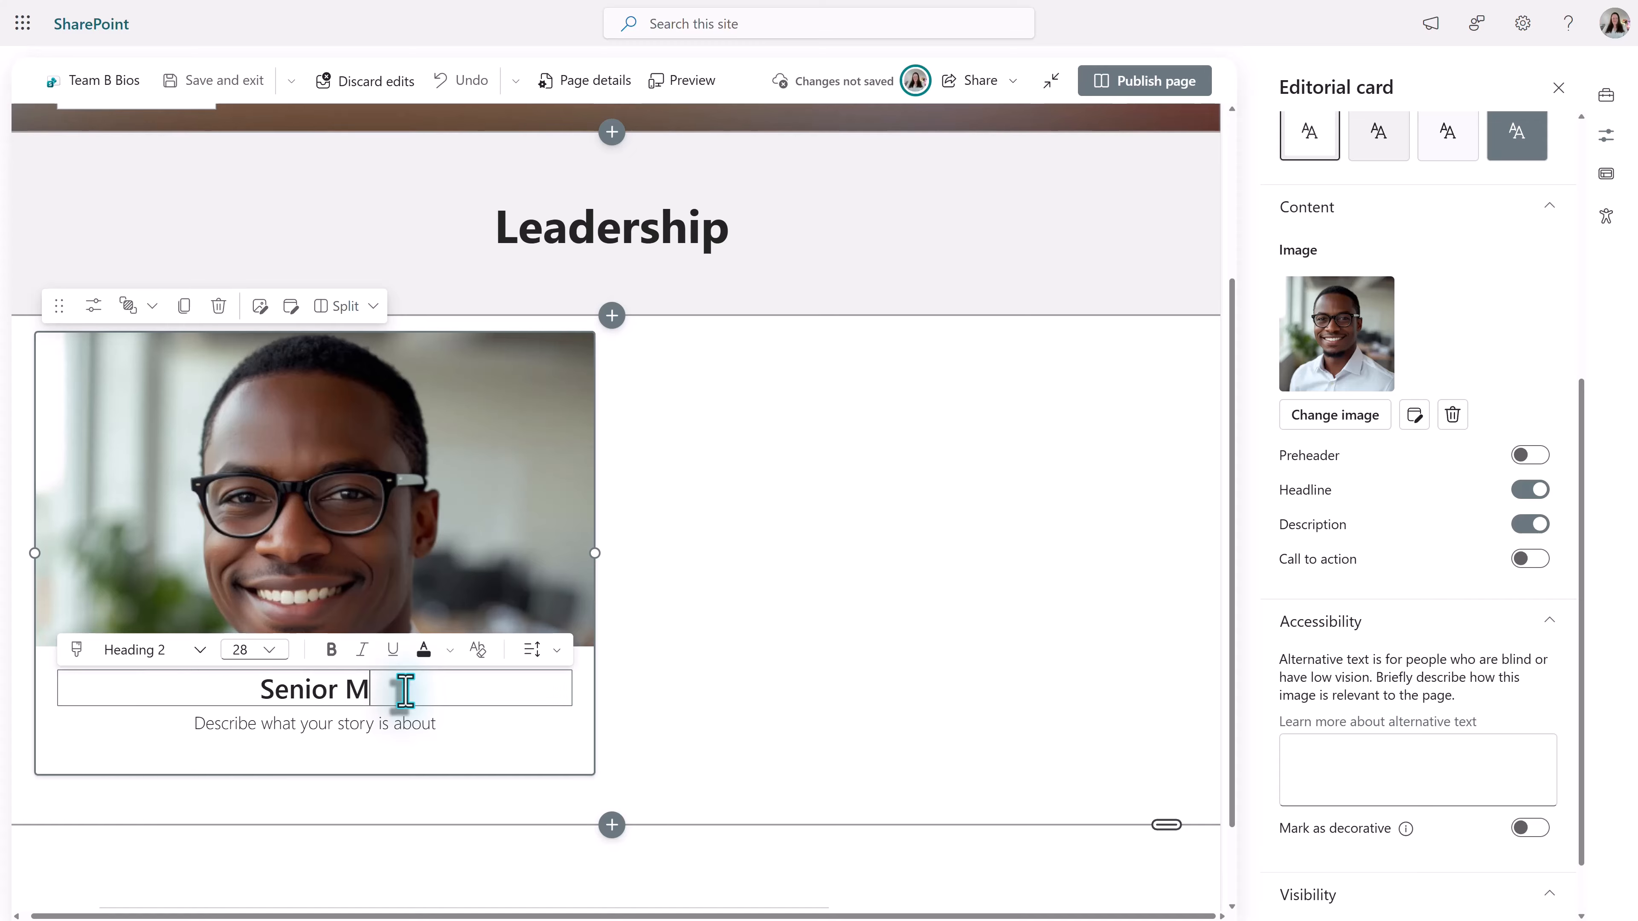
{"action": "type", "text": "anager"}
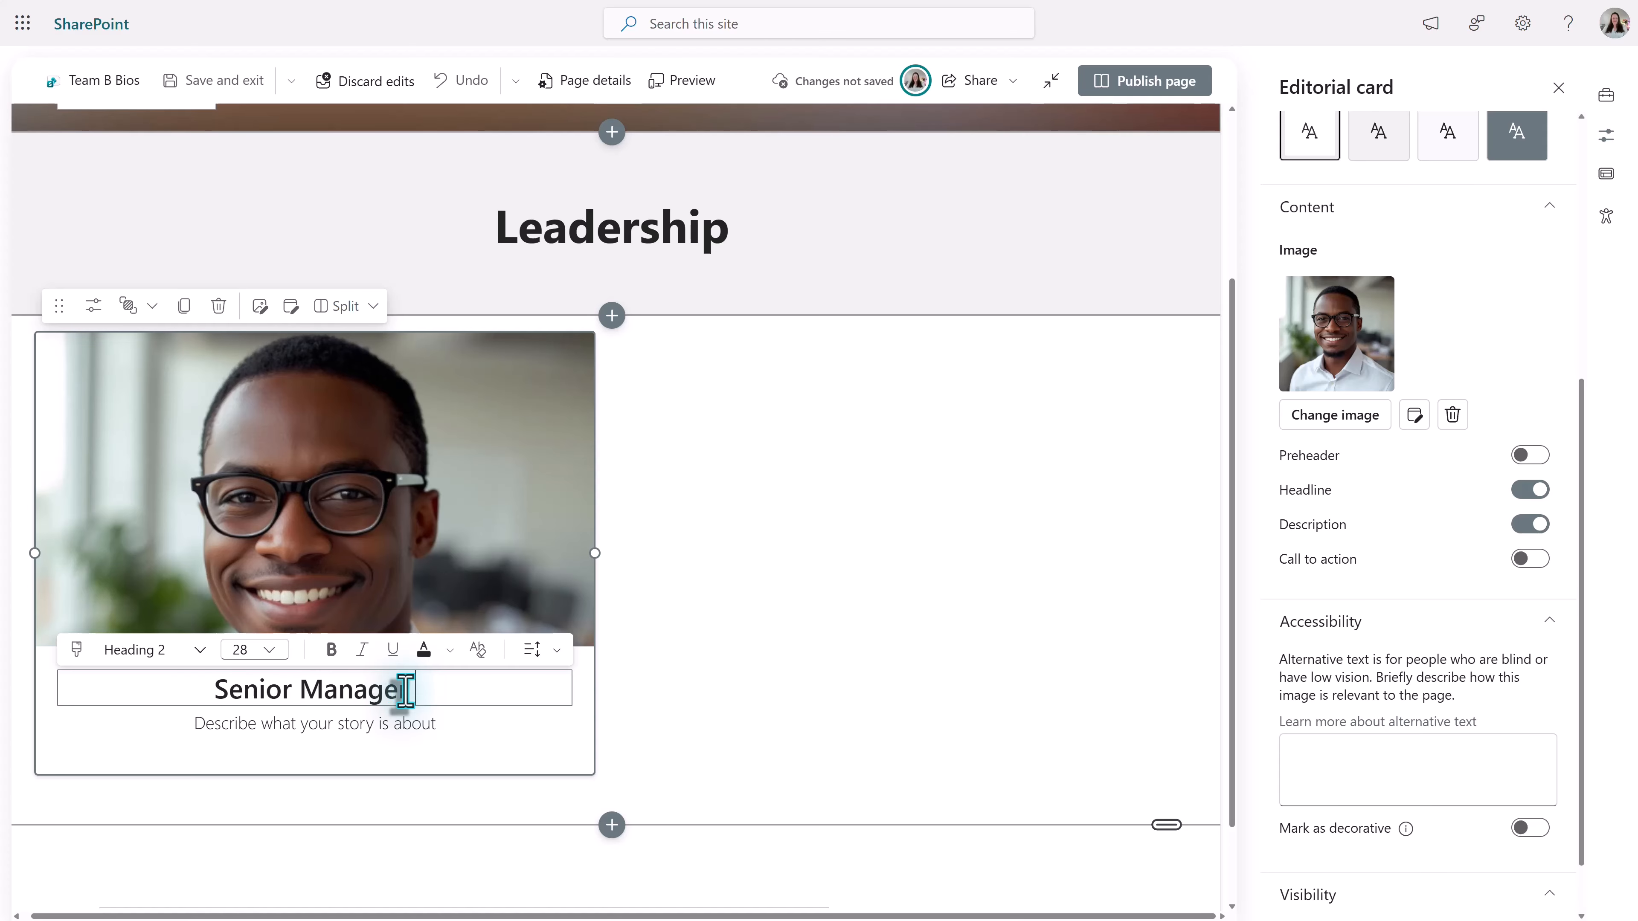
{"action": "left_click", "coordinate": [496, 584]}
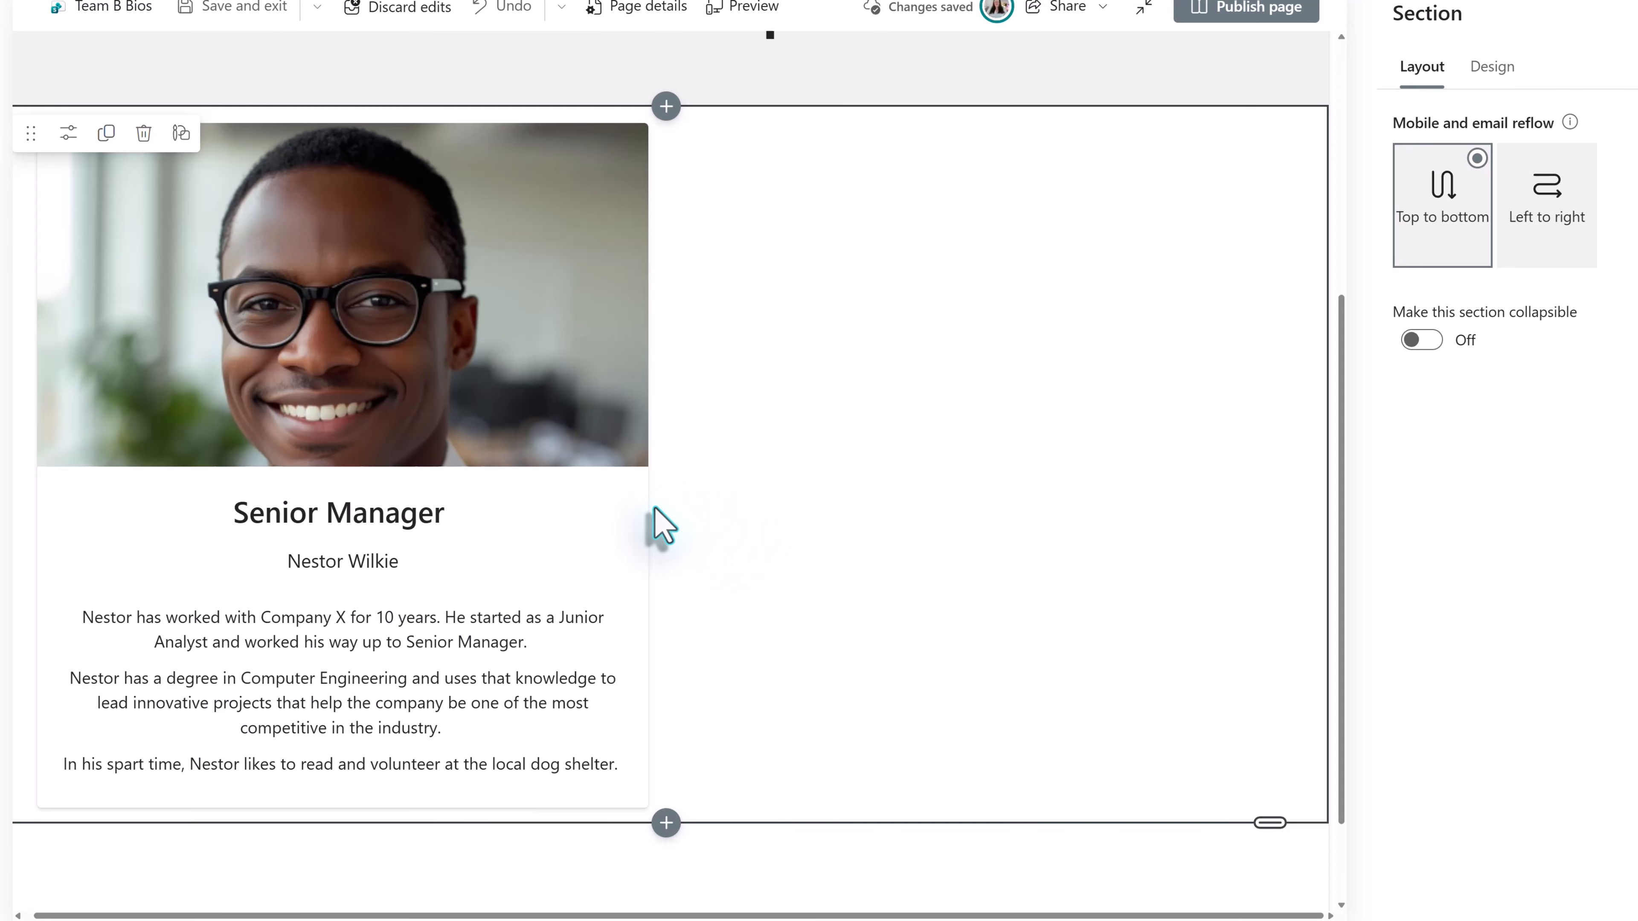
- Widen the Senior Manager card to about three quarters of the section width and left-align its content
{"action": "left_click", "coordinate": [616, 508]}
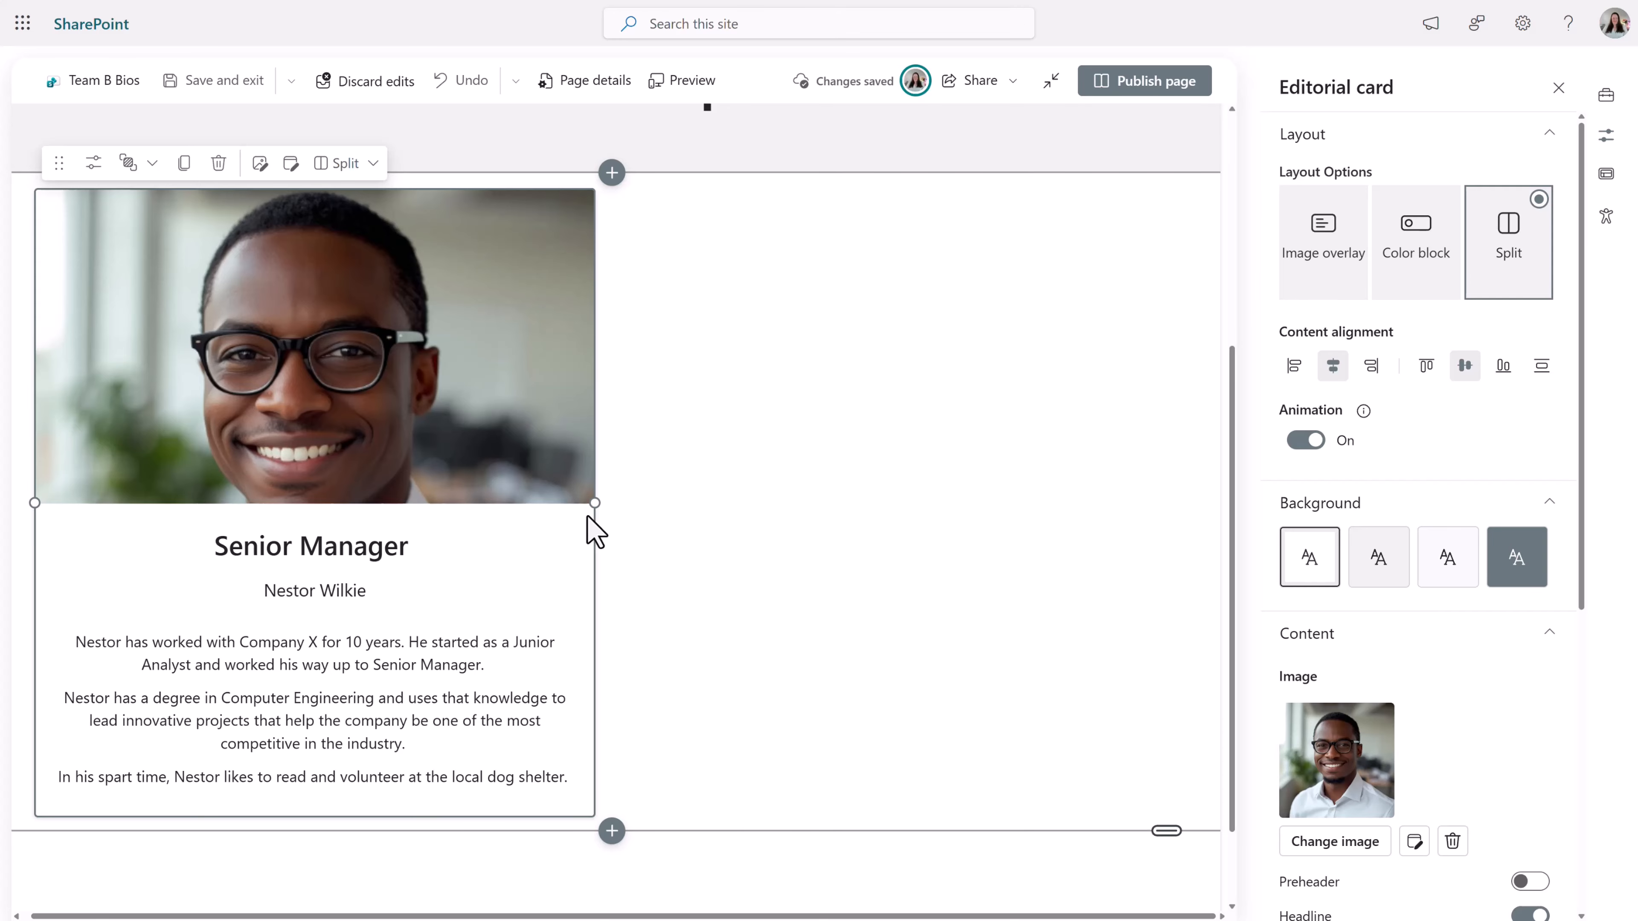
{"action": "left_click_drag", "start_coordinate": [589, 502], "coordinate": [364, 473]}
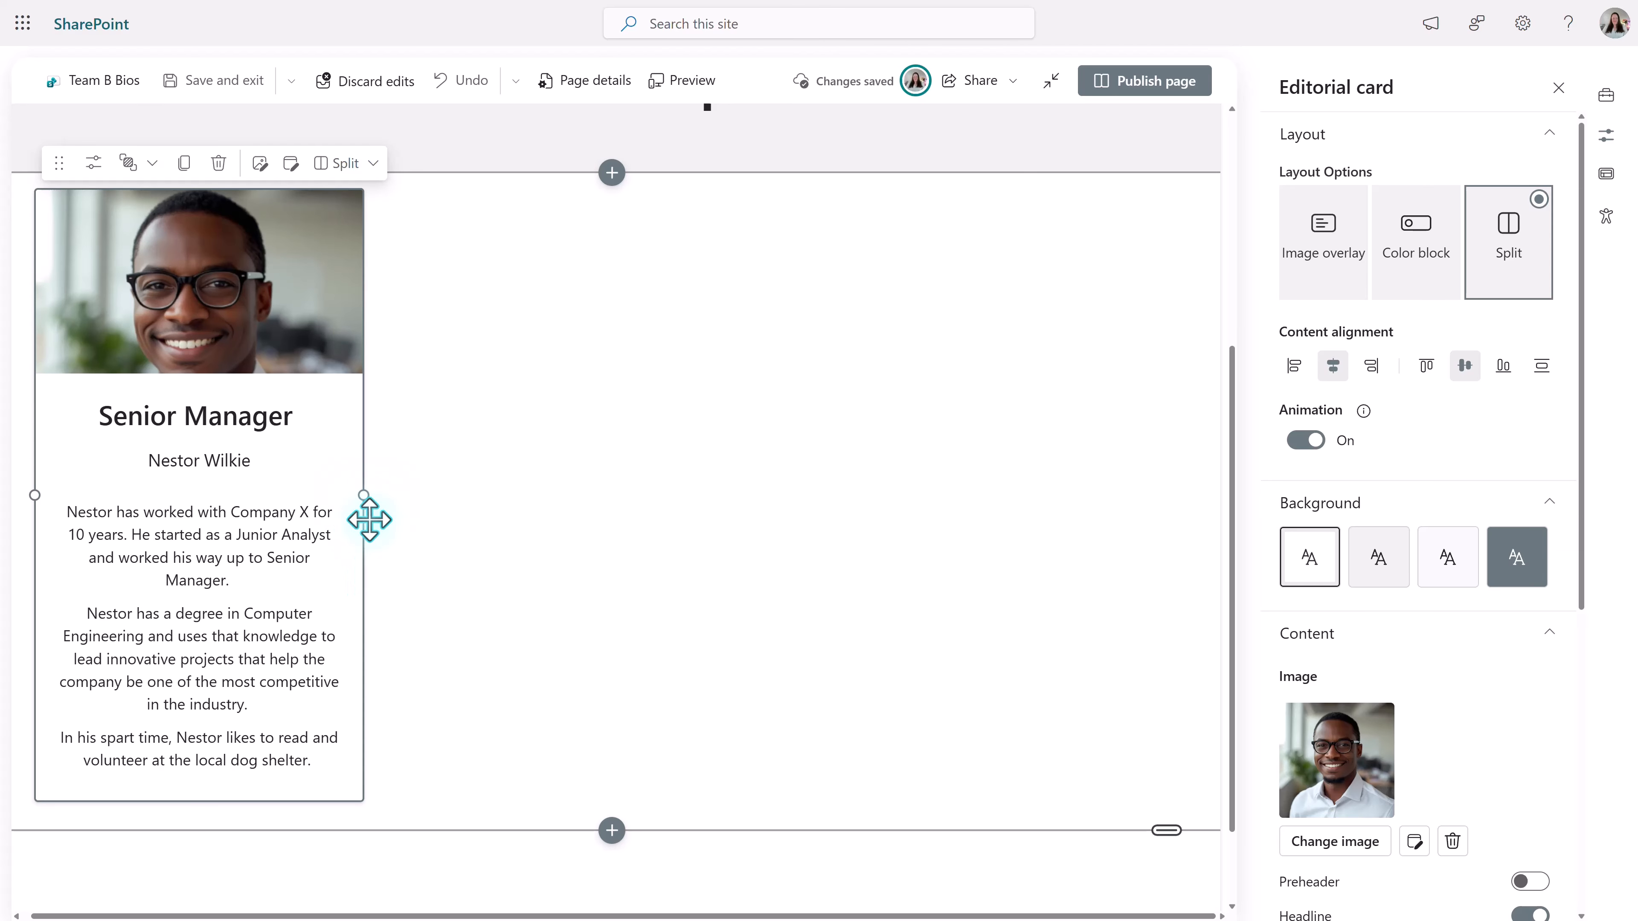
{"action": "left_click_drag", "start_coordinate": [363, 494], "coordinate": [882, 568]}
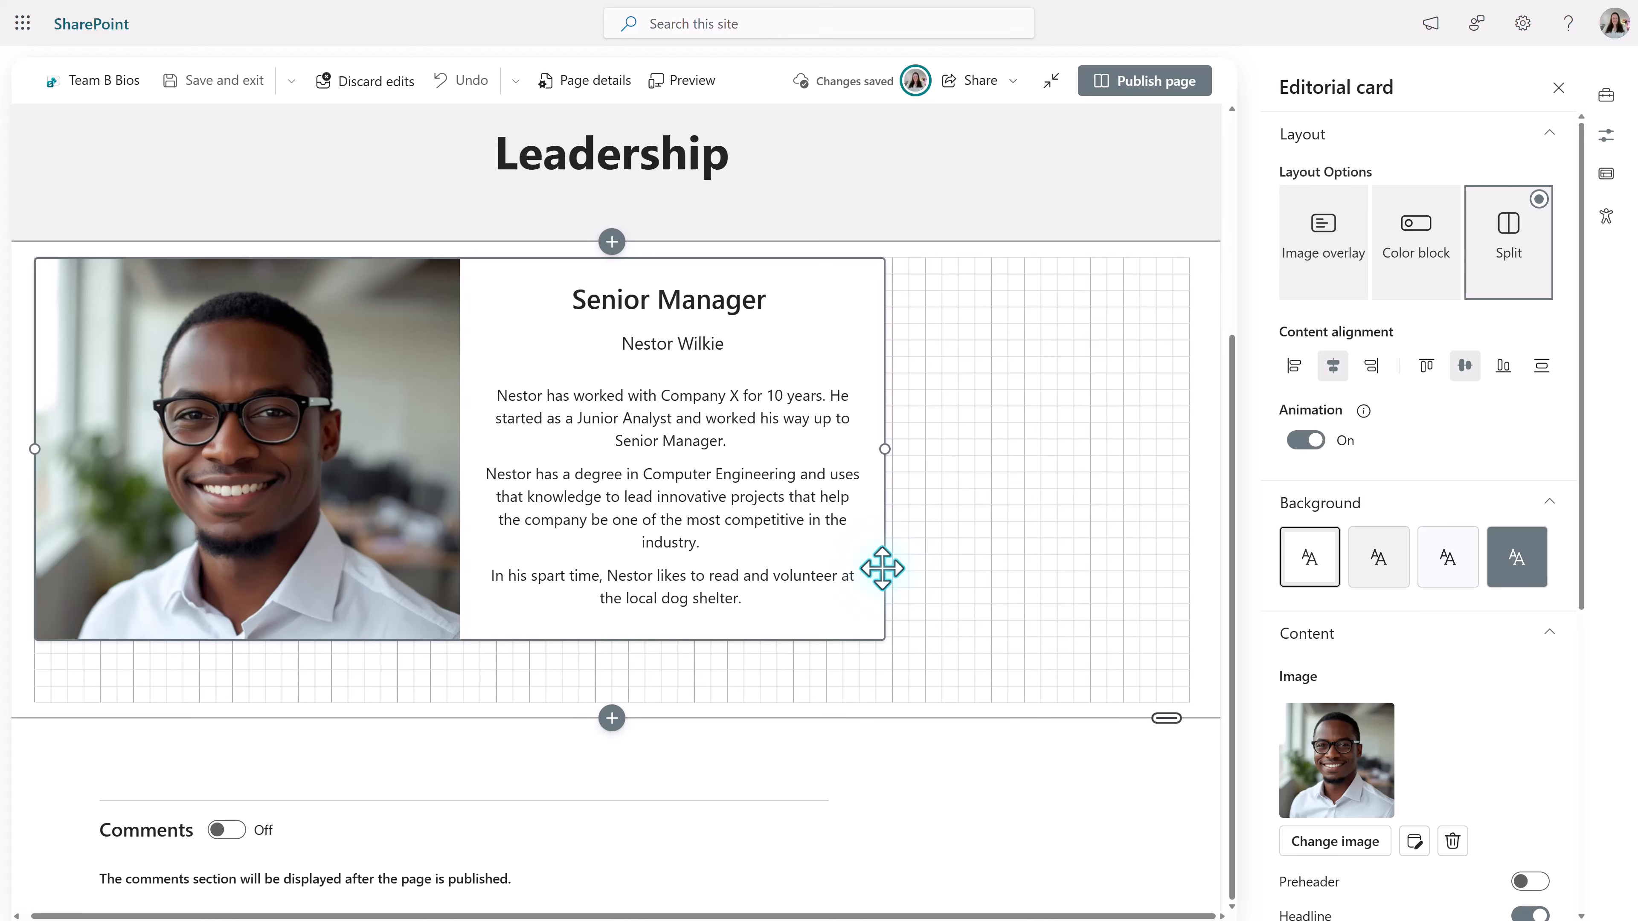
{"action": "left_click_drag", "start_coordinate": [882, 567], "coordinate": [884, 568]}
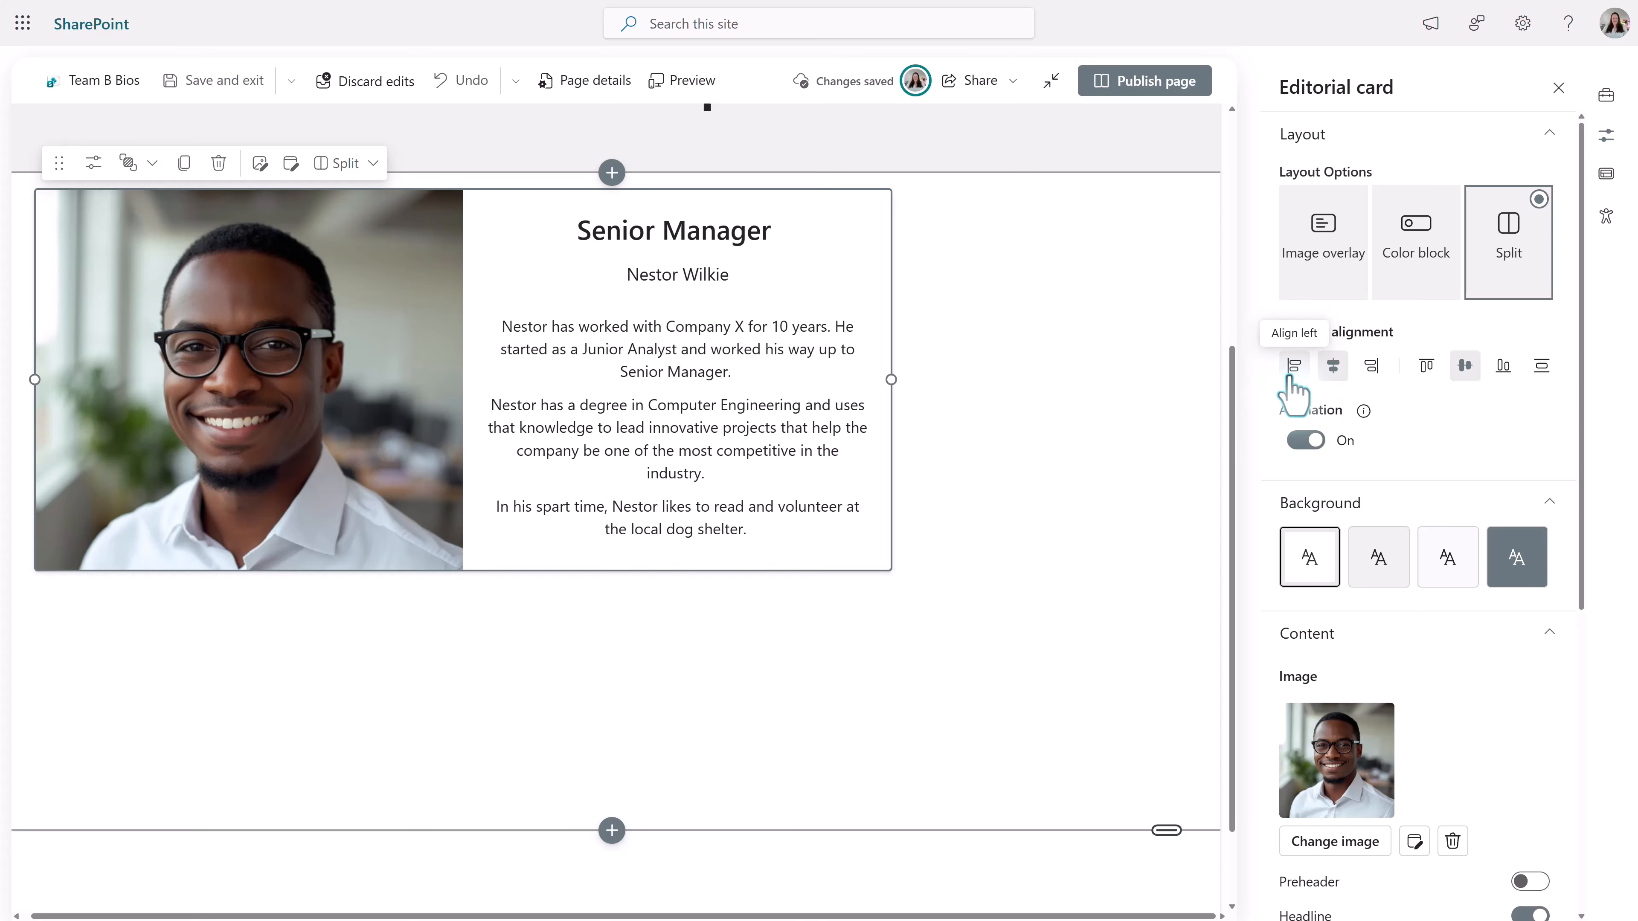
{"action": "left_click", "coordinate": [1288, 379]}
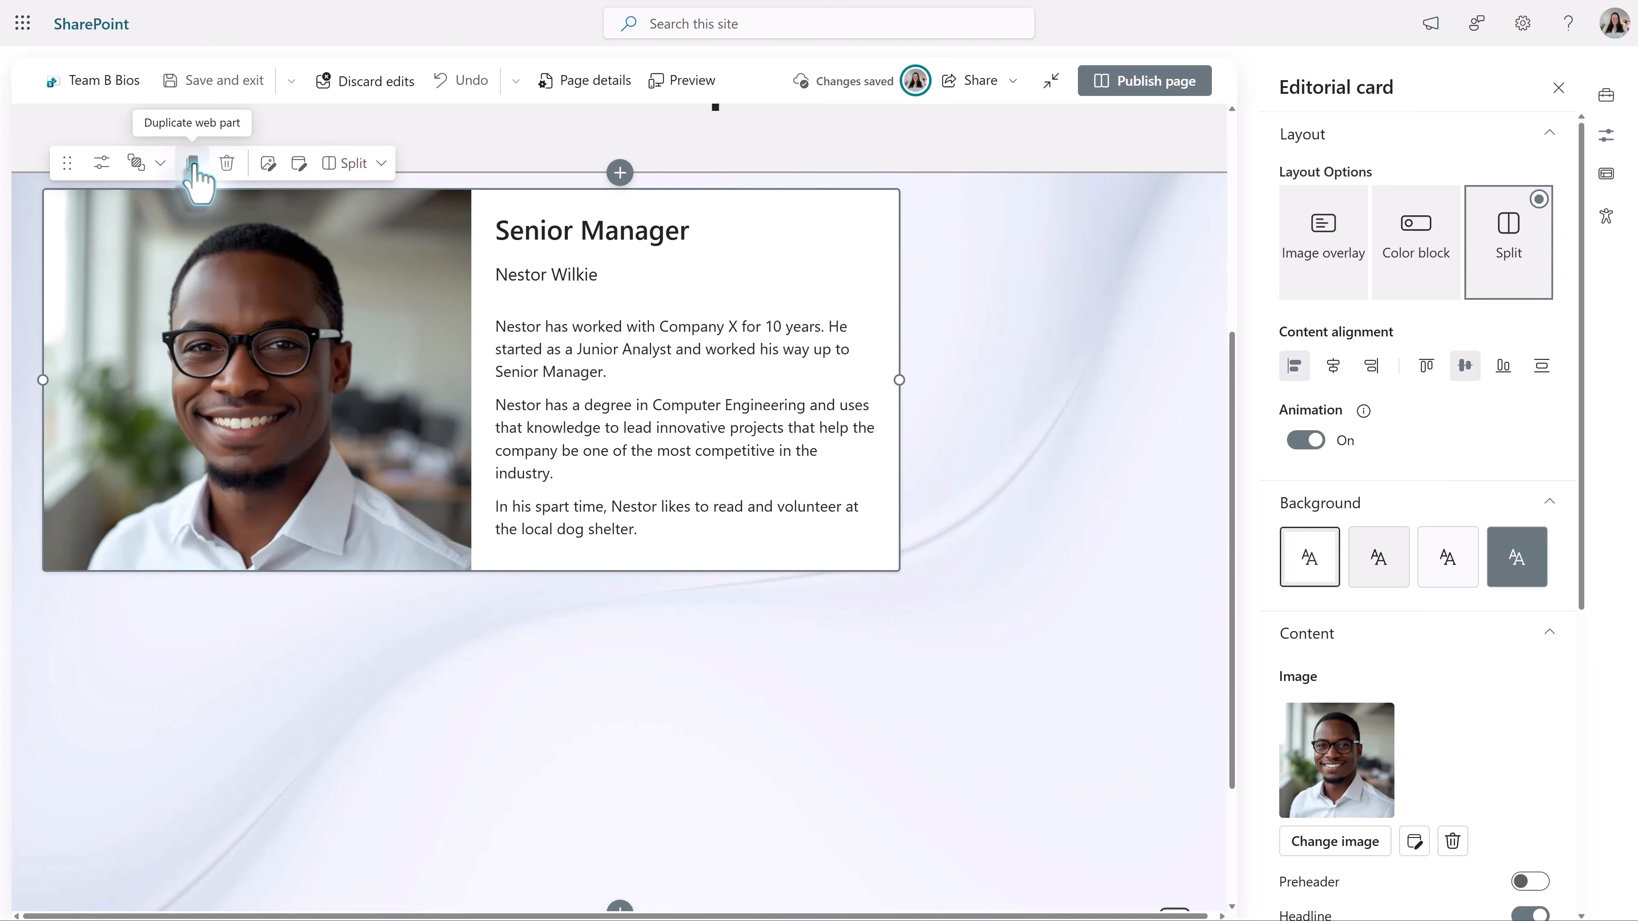
- Duplicate the Senior Manager card and move the copy below the original
{"action": "left_click", "coordinate": [194, 165]}
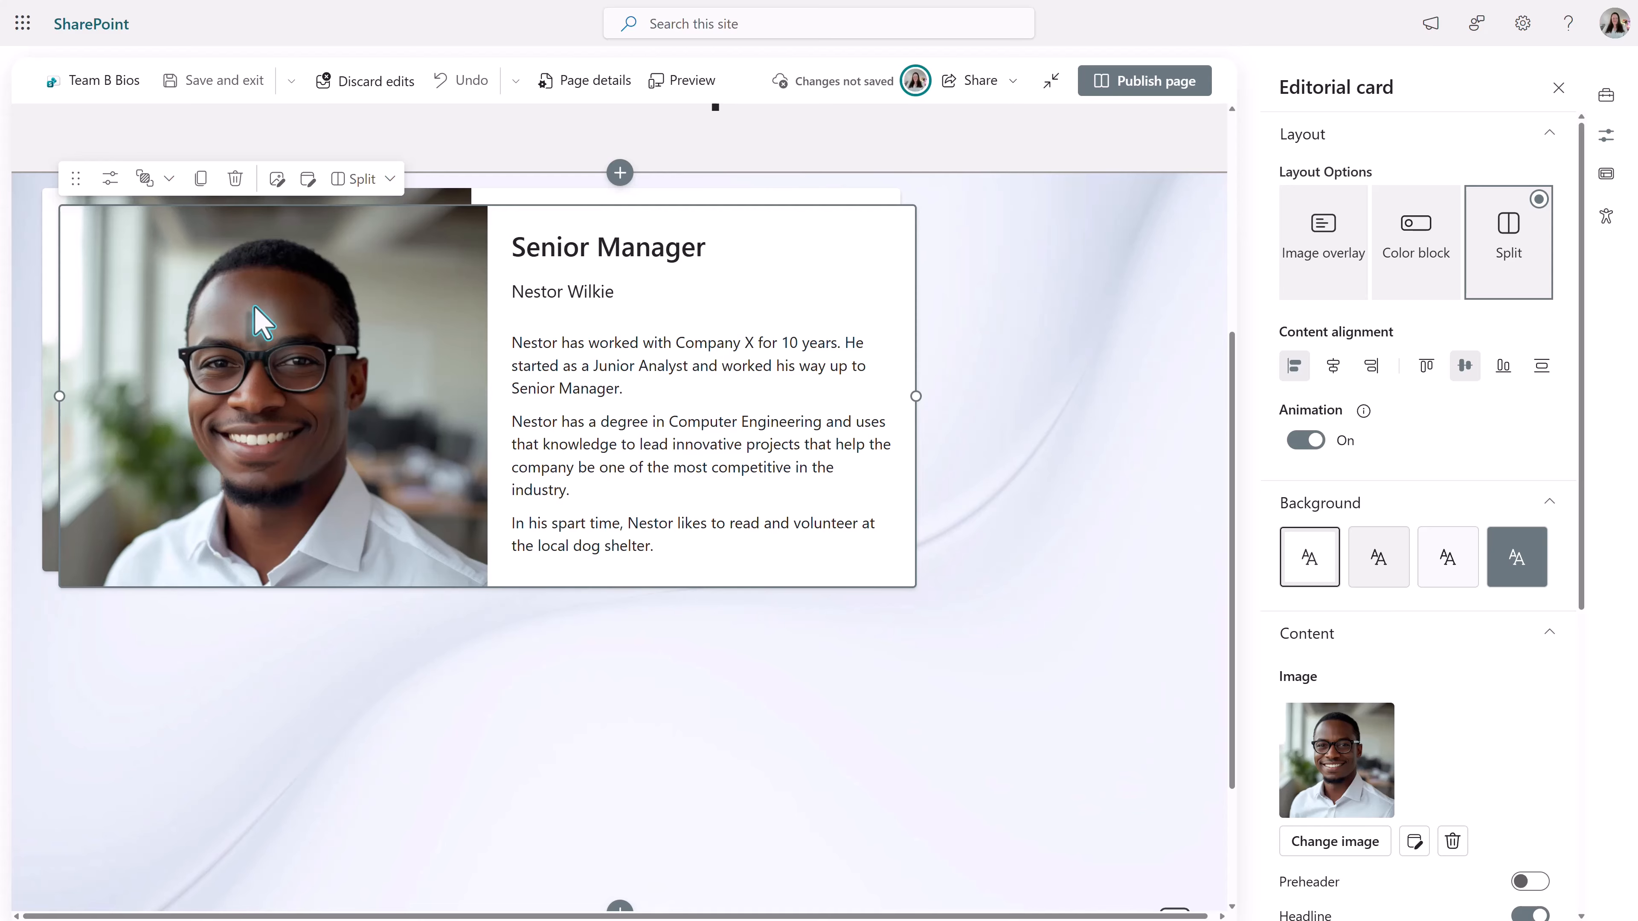
{"action": "left_click_drag", "start_coordinate": [408, 379], "coordinate": [340, 706]}
{"action": "scroll", "coordinate": [241, 658], "scroll_direction": "down", "scroll_amount": 4}
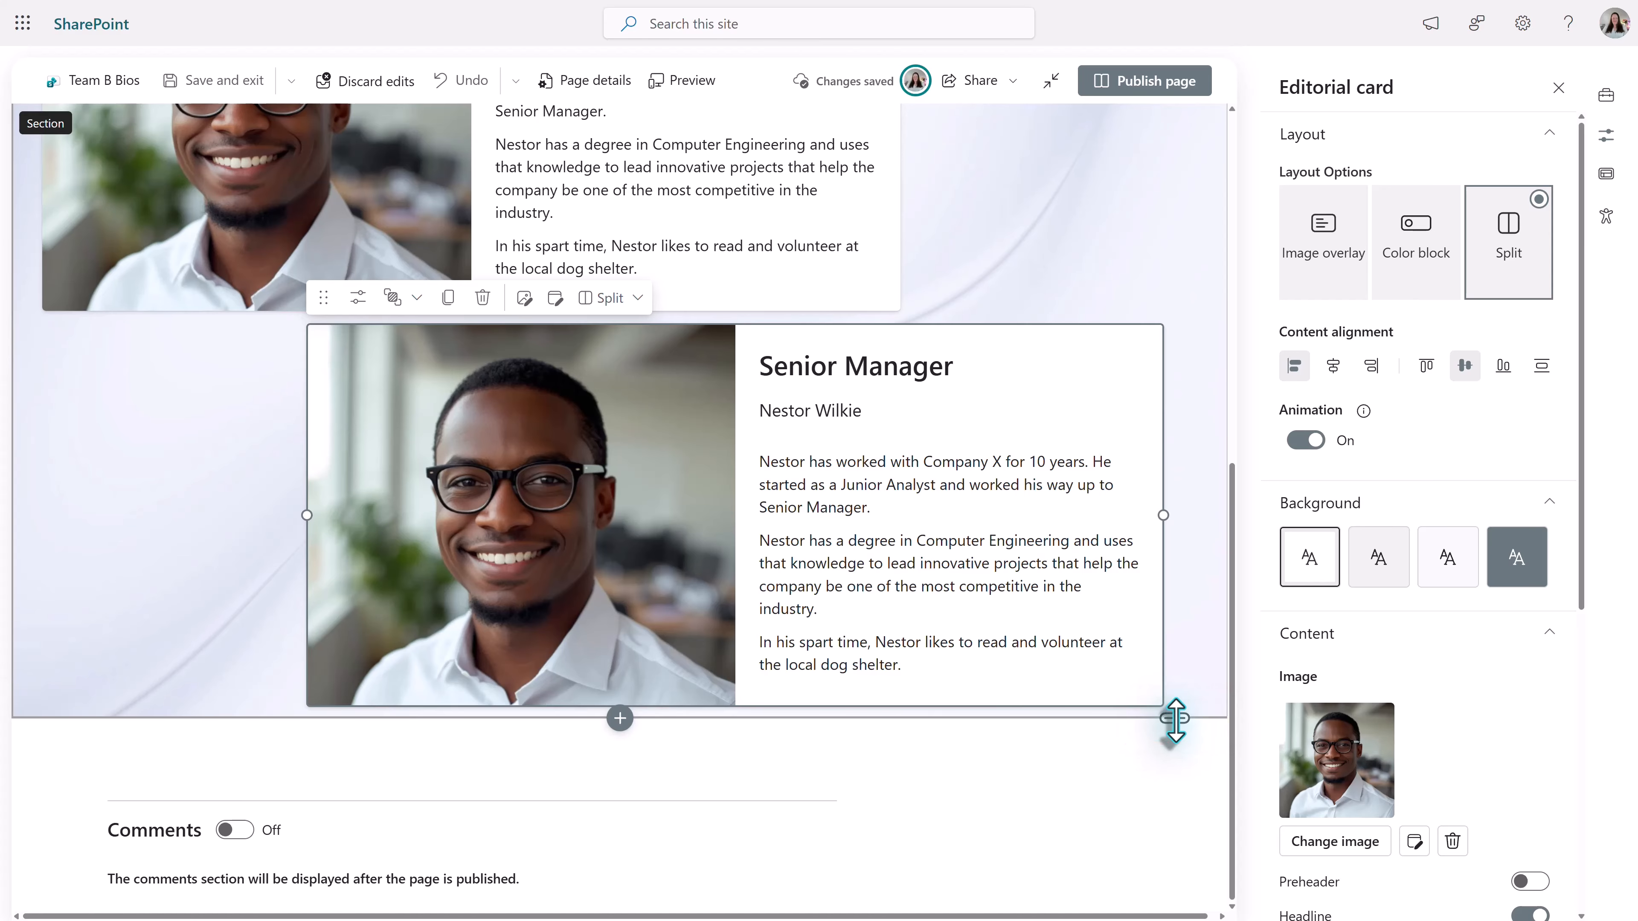
- Extend the section downward and reposition the duplicate card so its side edges line up with the original card above
{"action": "left_click_drag", "start_coordinate": [1174, 718], "coordinate": [1172, 864]}
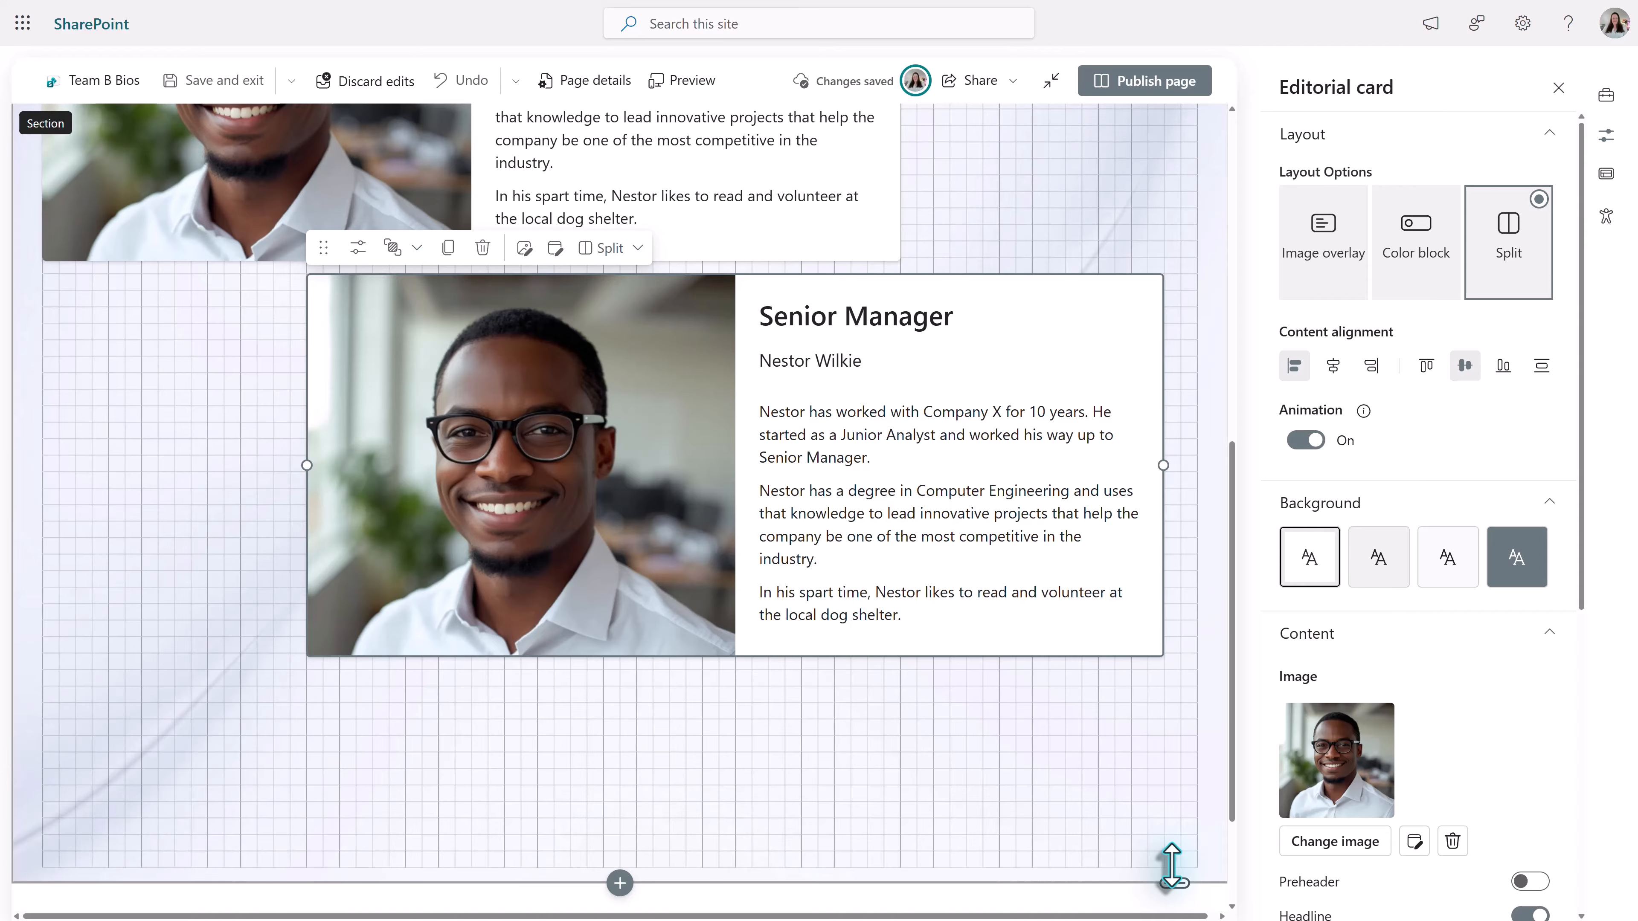
{"action": "left_click_drag", "start_coordinate": [1172, 865], "coordinate": [1177, 871]}
{"action": "left_click_drag", "start_coordinate": [574, 416], "coordinate": [280, 383]}
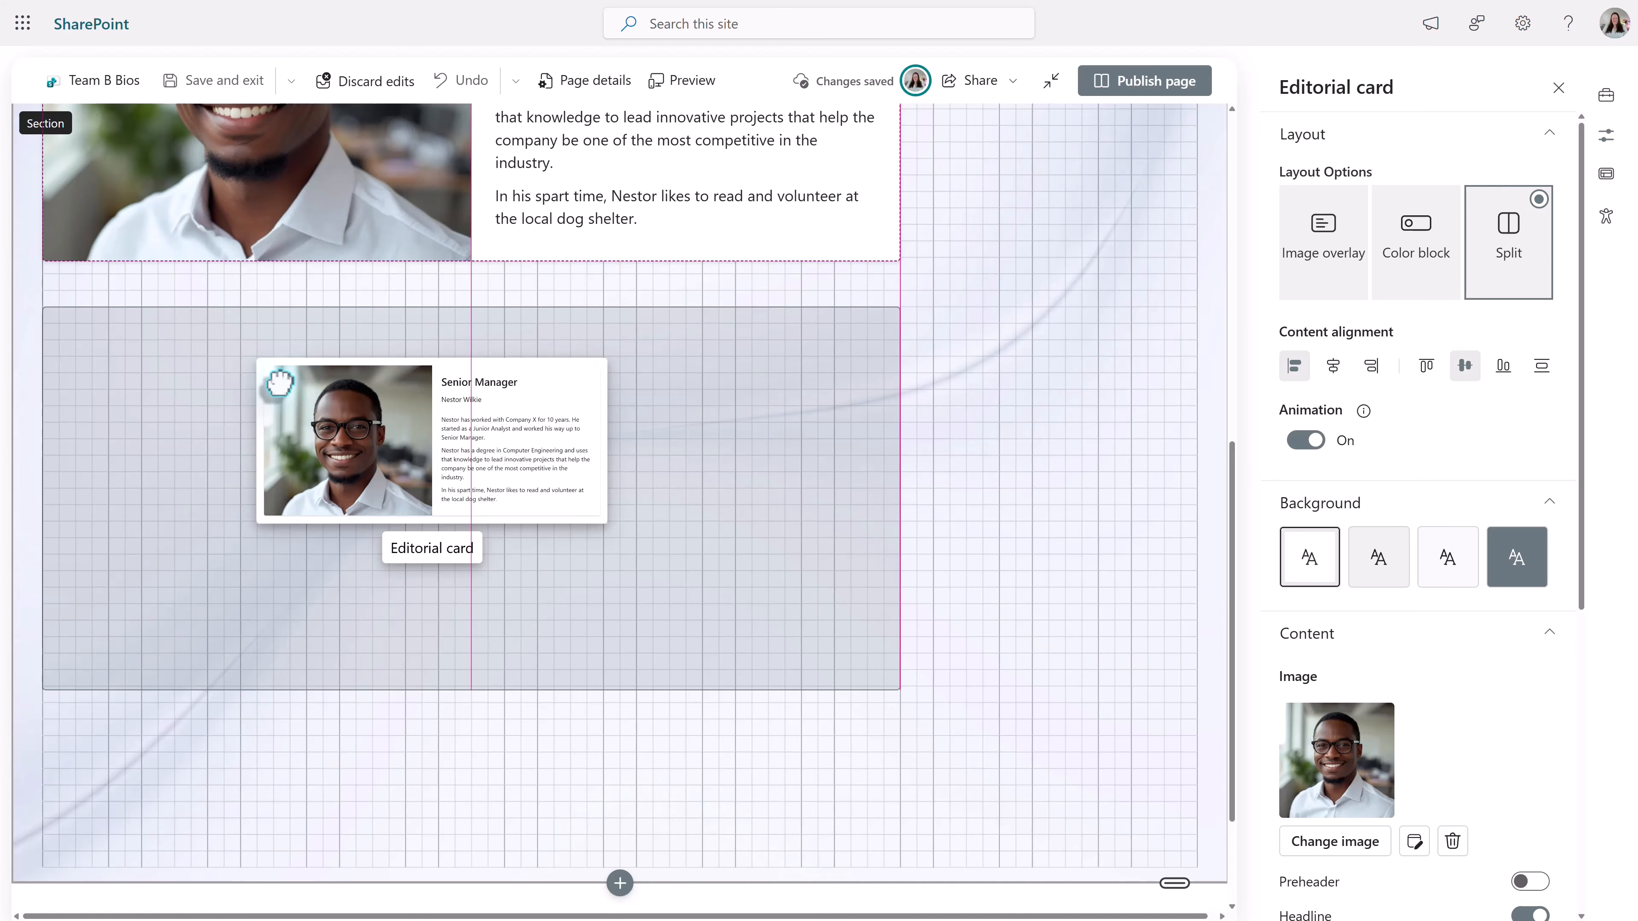
{"action": "left_click_drag", "start_coordinate": [280, 383], "coordinate": [276, 367]}
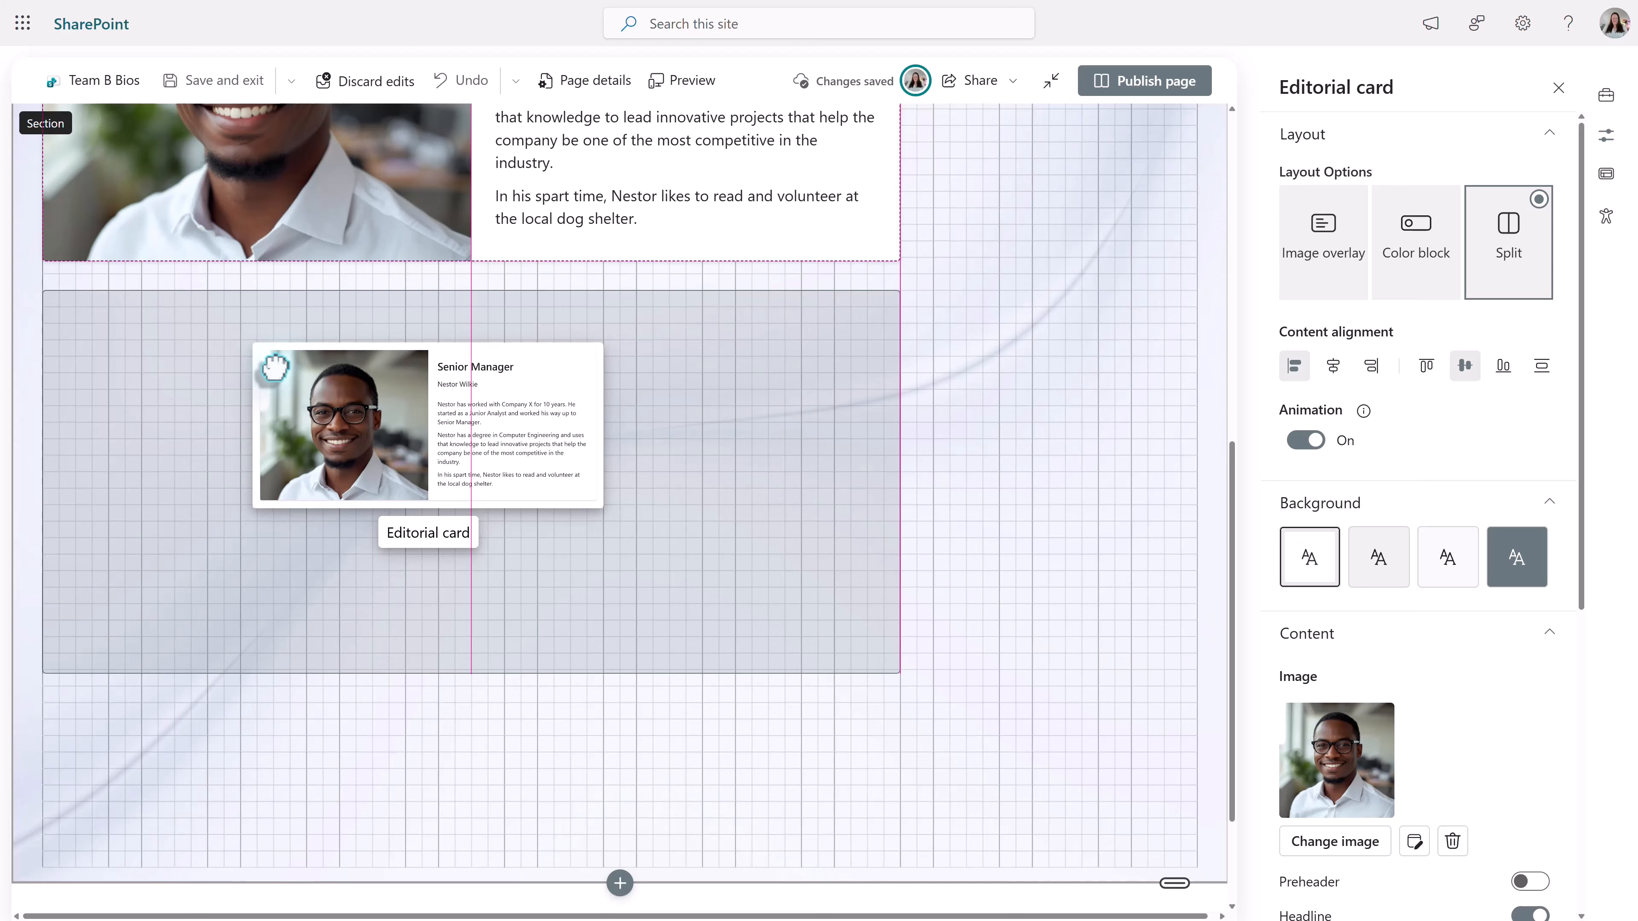
{"action": "left_click_drag", "start_coordinate": [276, 367], "coordinate": [275, 367]}
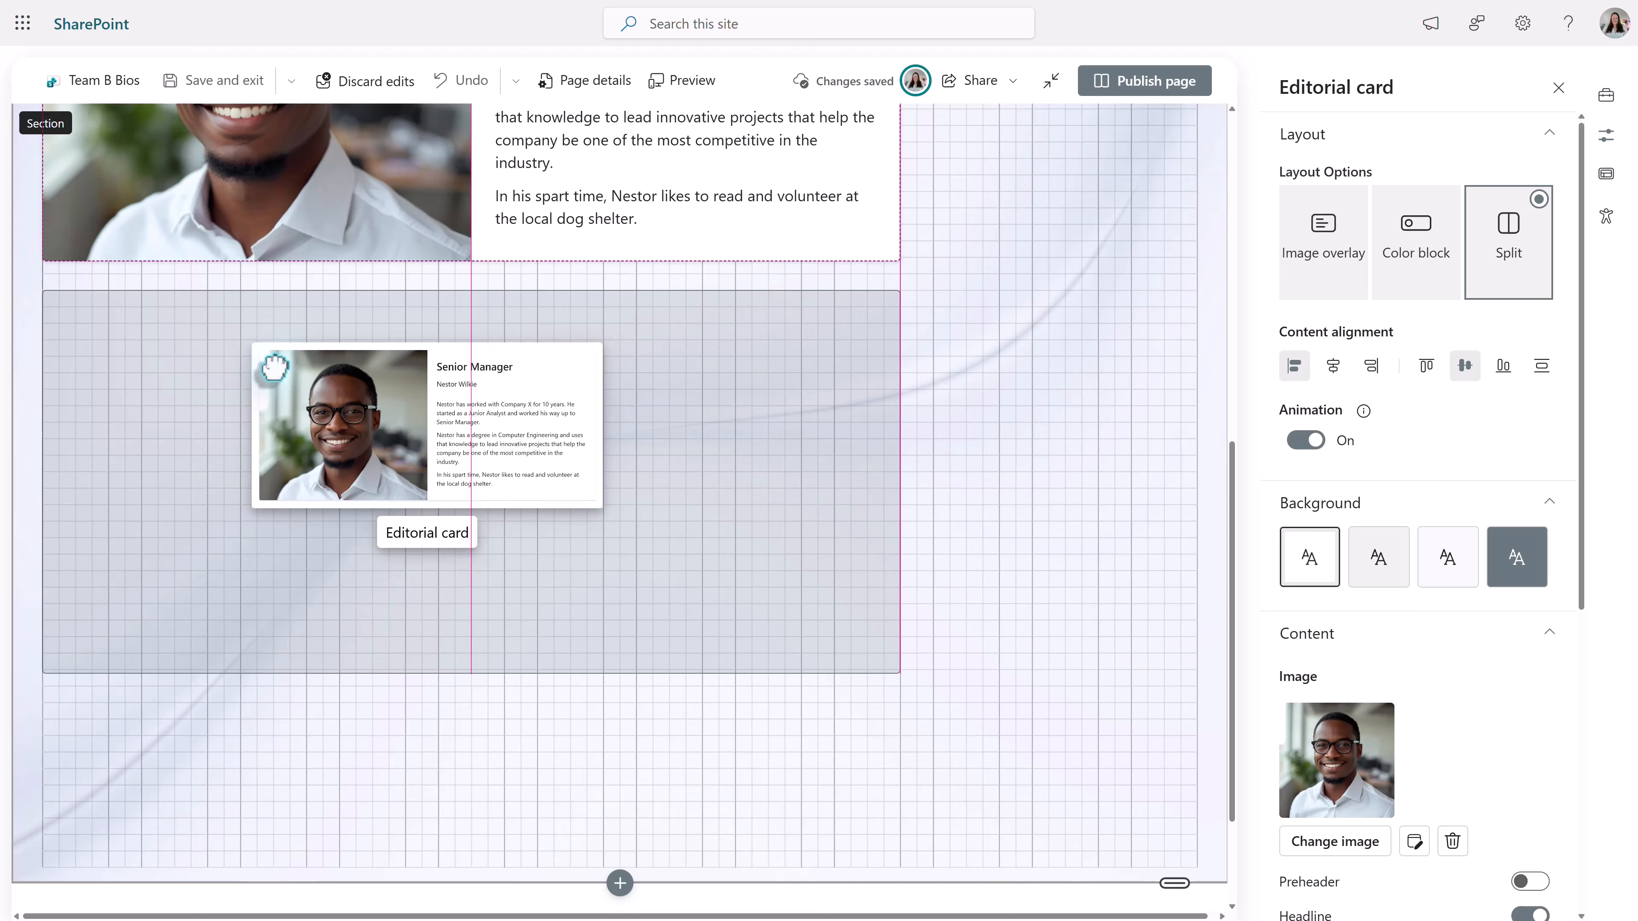
{"action": "left_click_drag", "start_coordinate": [275, 368], "coordinate": [273, 367]}
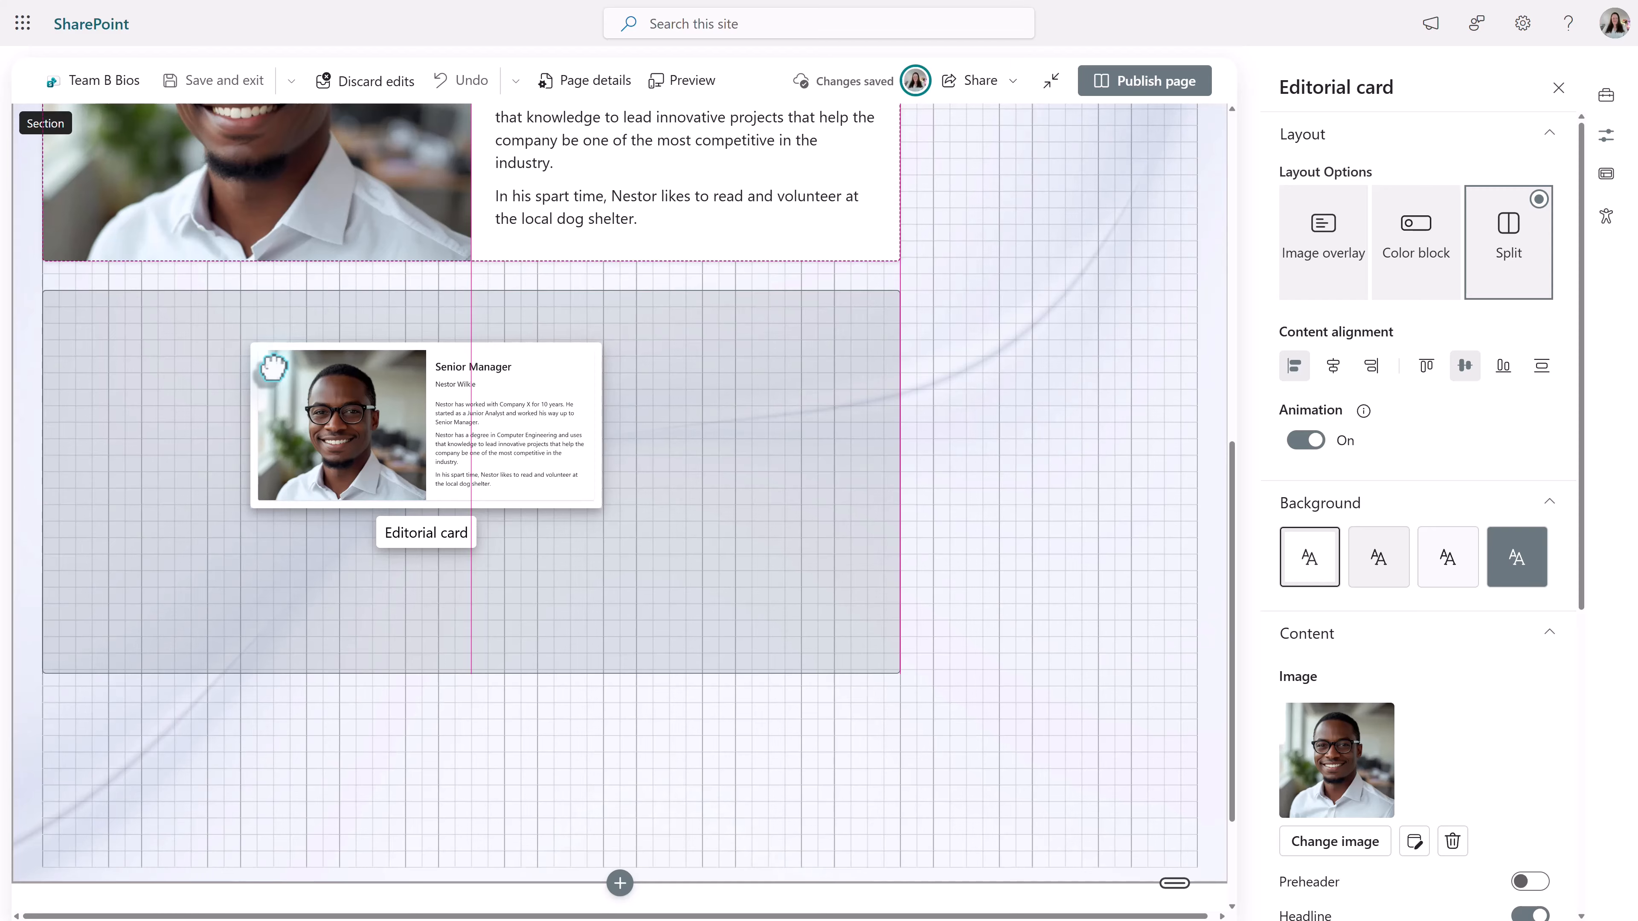
{"action": "left_click_drag", "start_coordinate": [273, 367], "coordinate": [272, 367]}
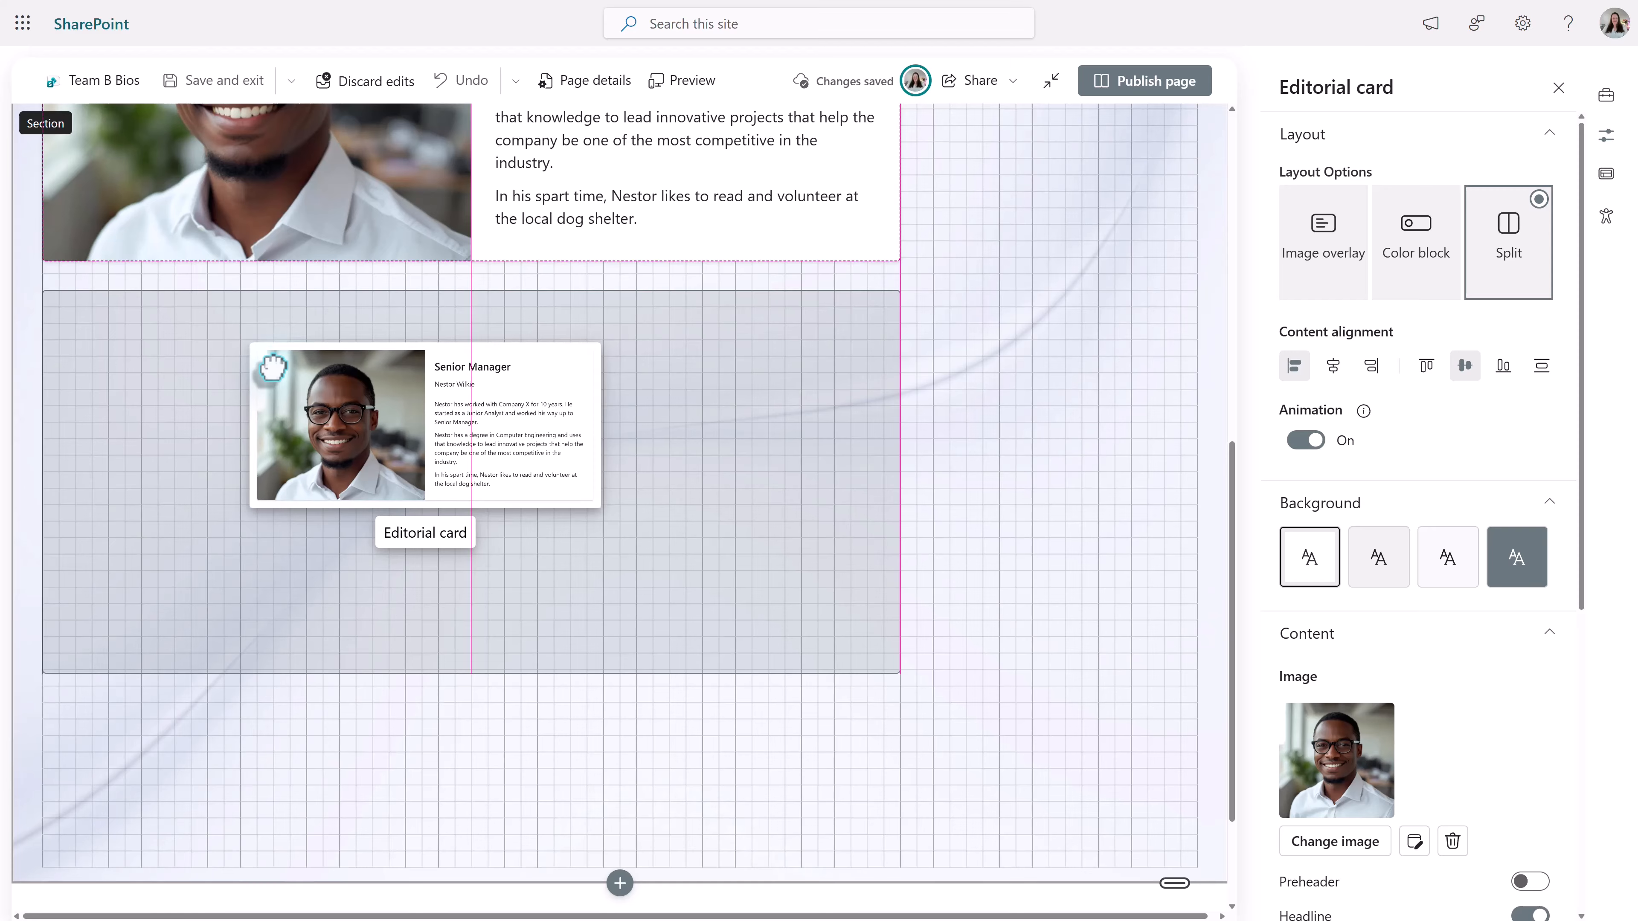
{"action": "left_click_drag", "start_coordinate": [272, 367], "coordinate": [271, 367]}
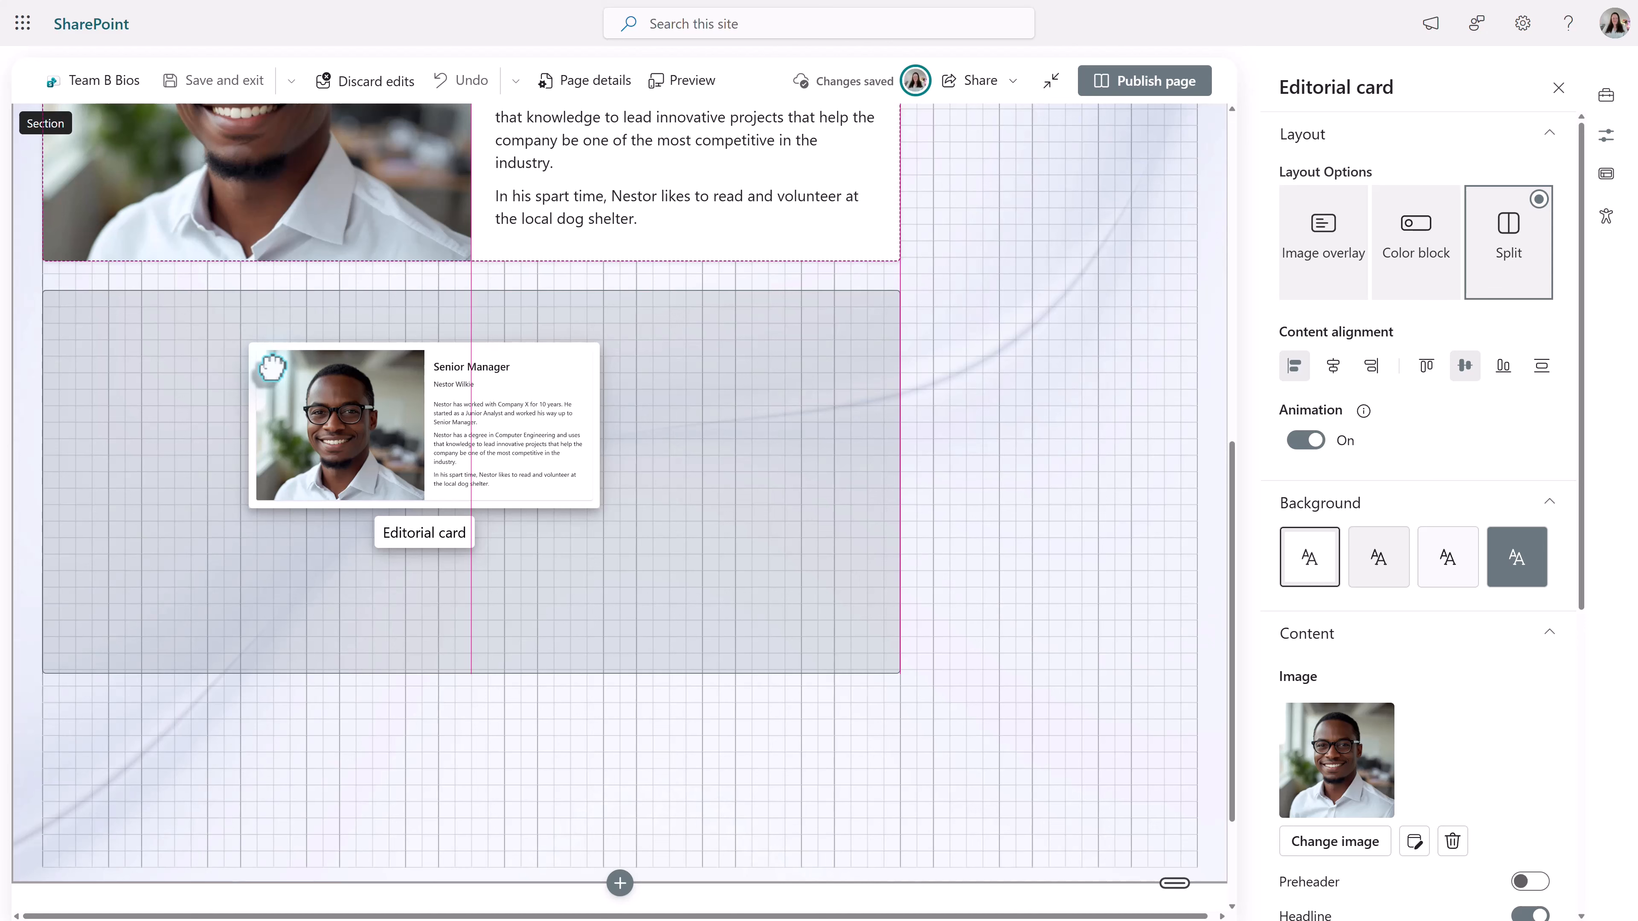
{"action": "mouse_move", "coordinate": [271, 367]}
{"action": "left_mouse_down"}
{"action": "mouse_move", "coordinate": [368, 367]}
{"action": "mouse_move", "coordinate": [282, 360]}
{"action": "left_mouse_up"}
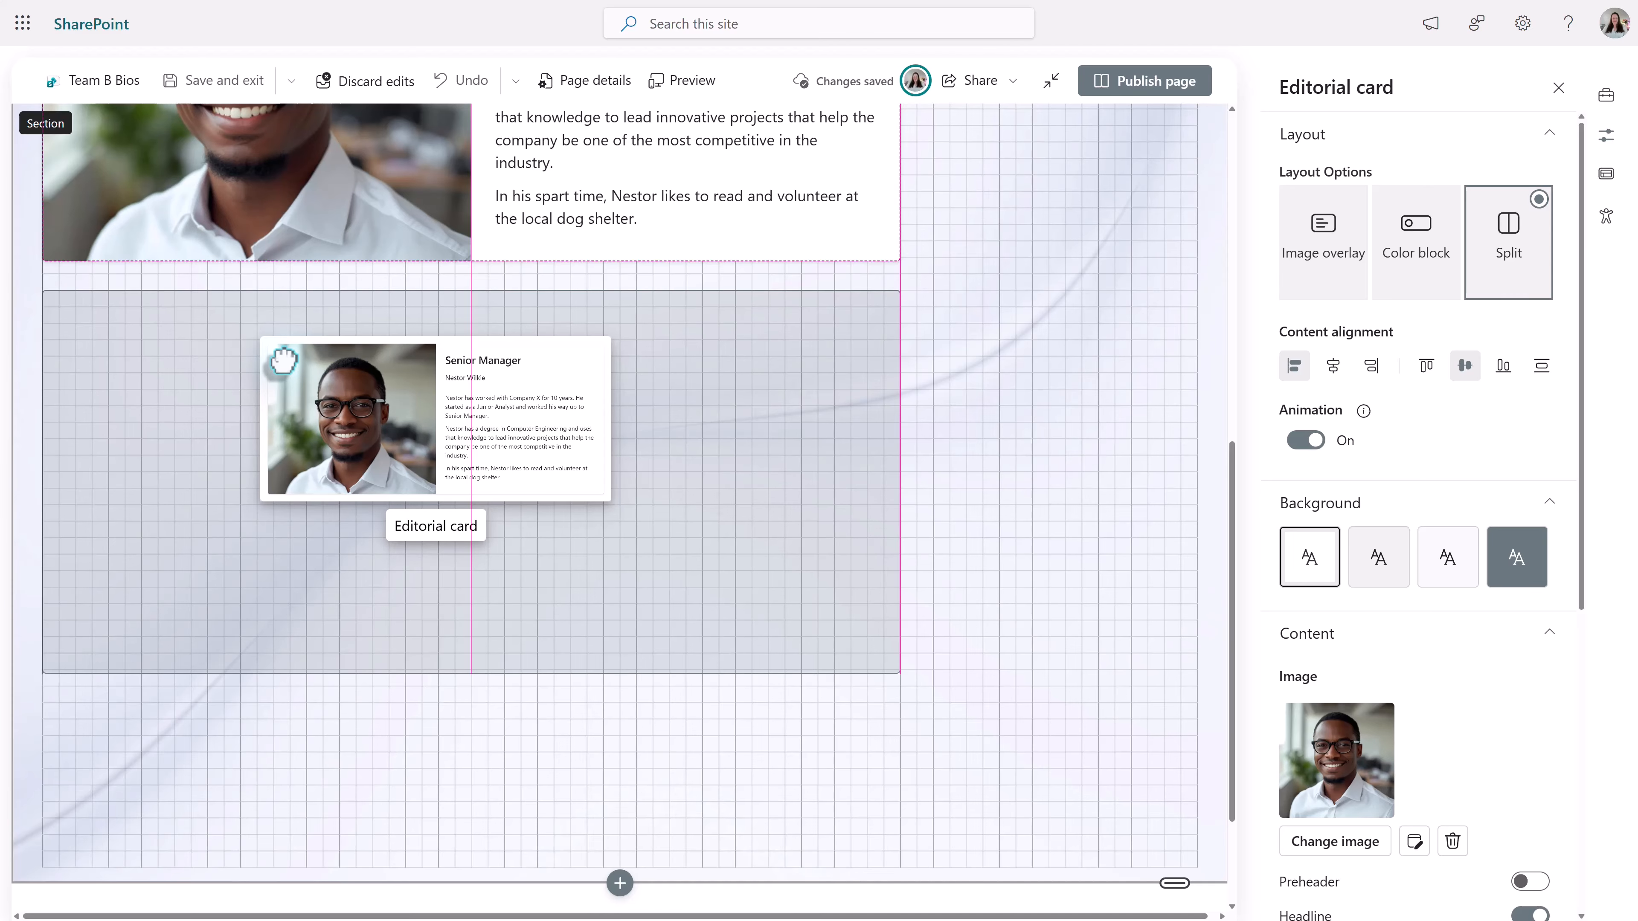
{"action": "left_click_drag", "start_coordinate": [283, 359], "coordinate": [303, 366]}
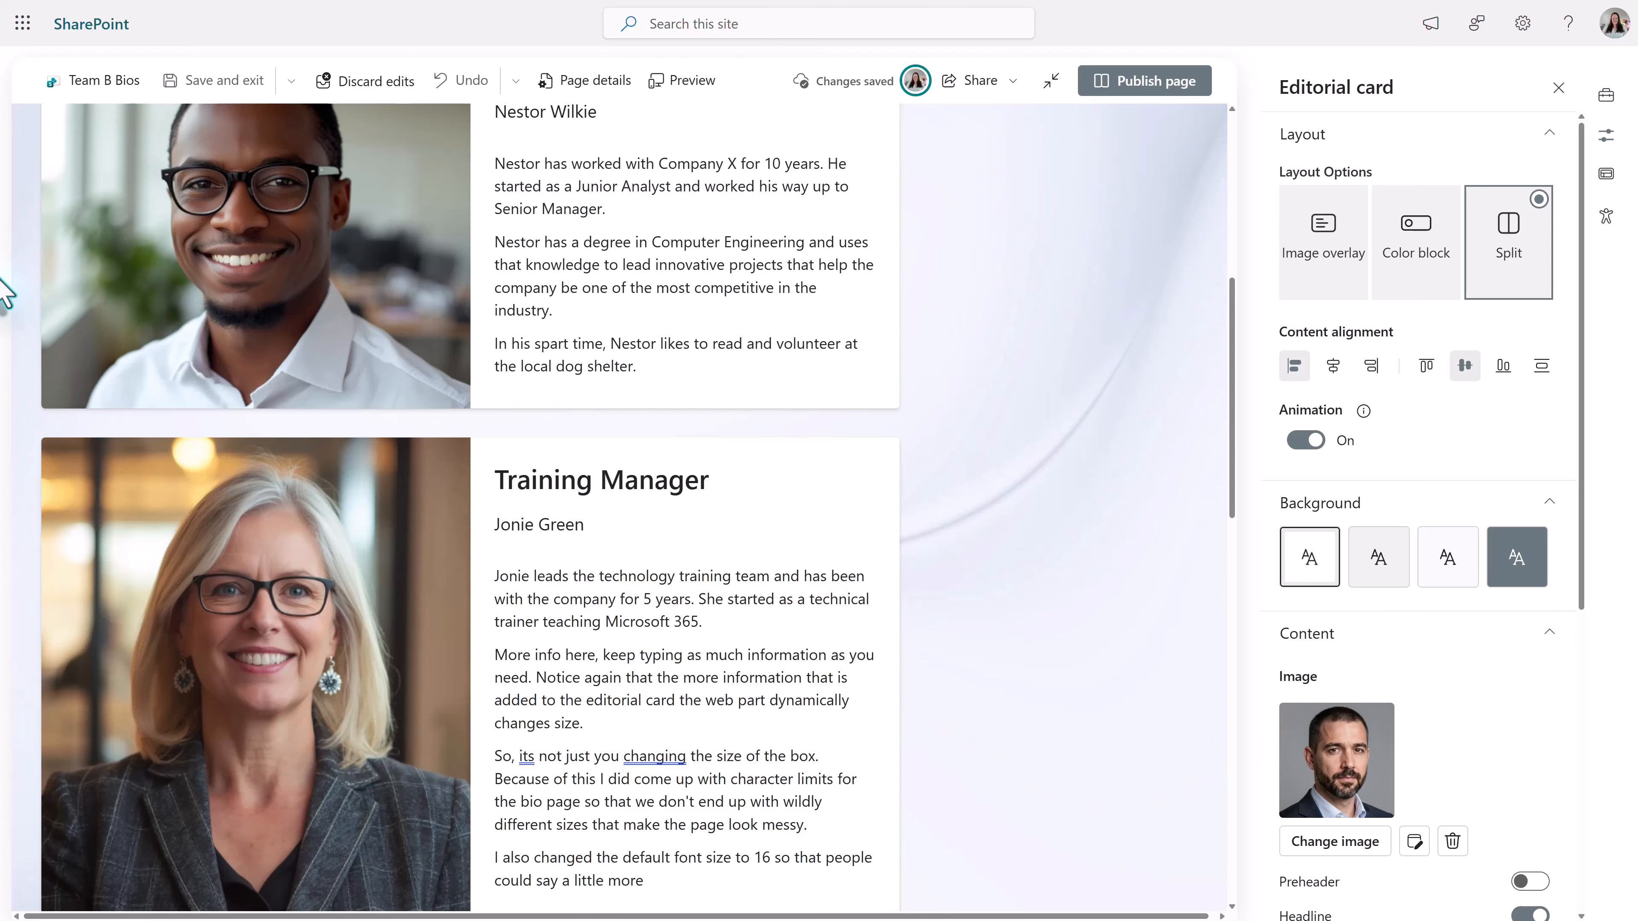
- Narrow the Senior Manager card to about a third of the section width so its photo sits above the bio
{"action": "scroll", "coordinate": [542, 400], "scroll_direction": "up", "scroll_amount": 2}
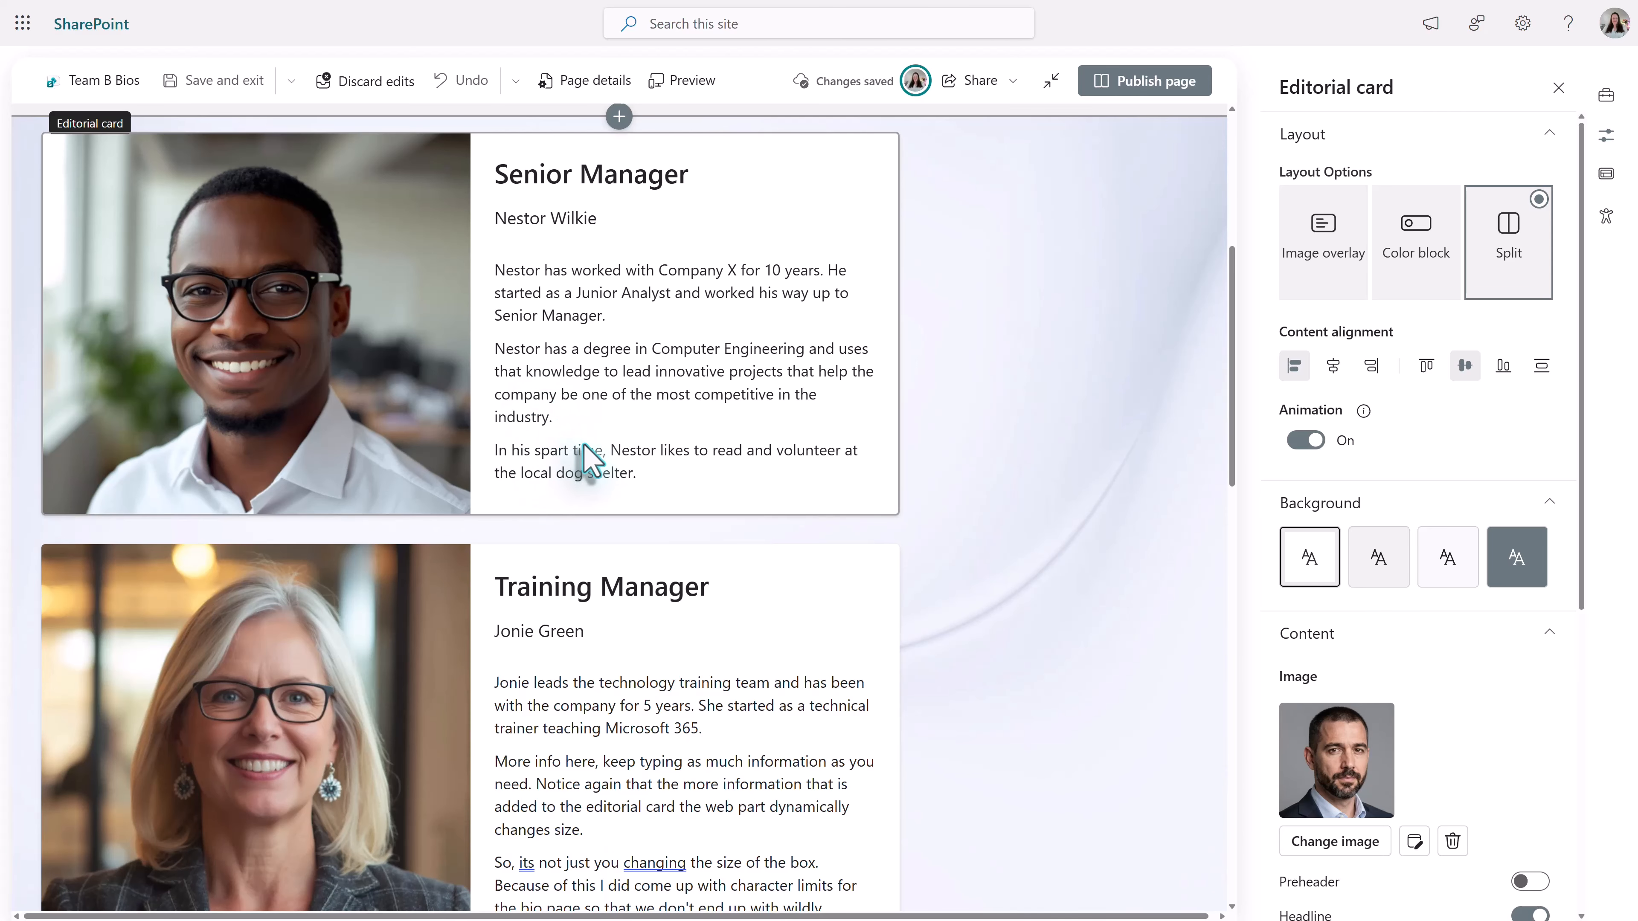
{"action": "left_click", "coordinate": [720, 355]}
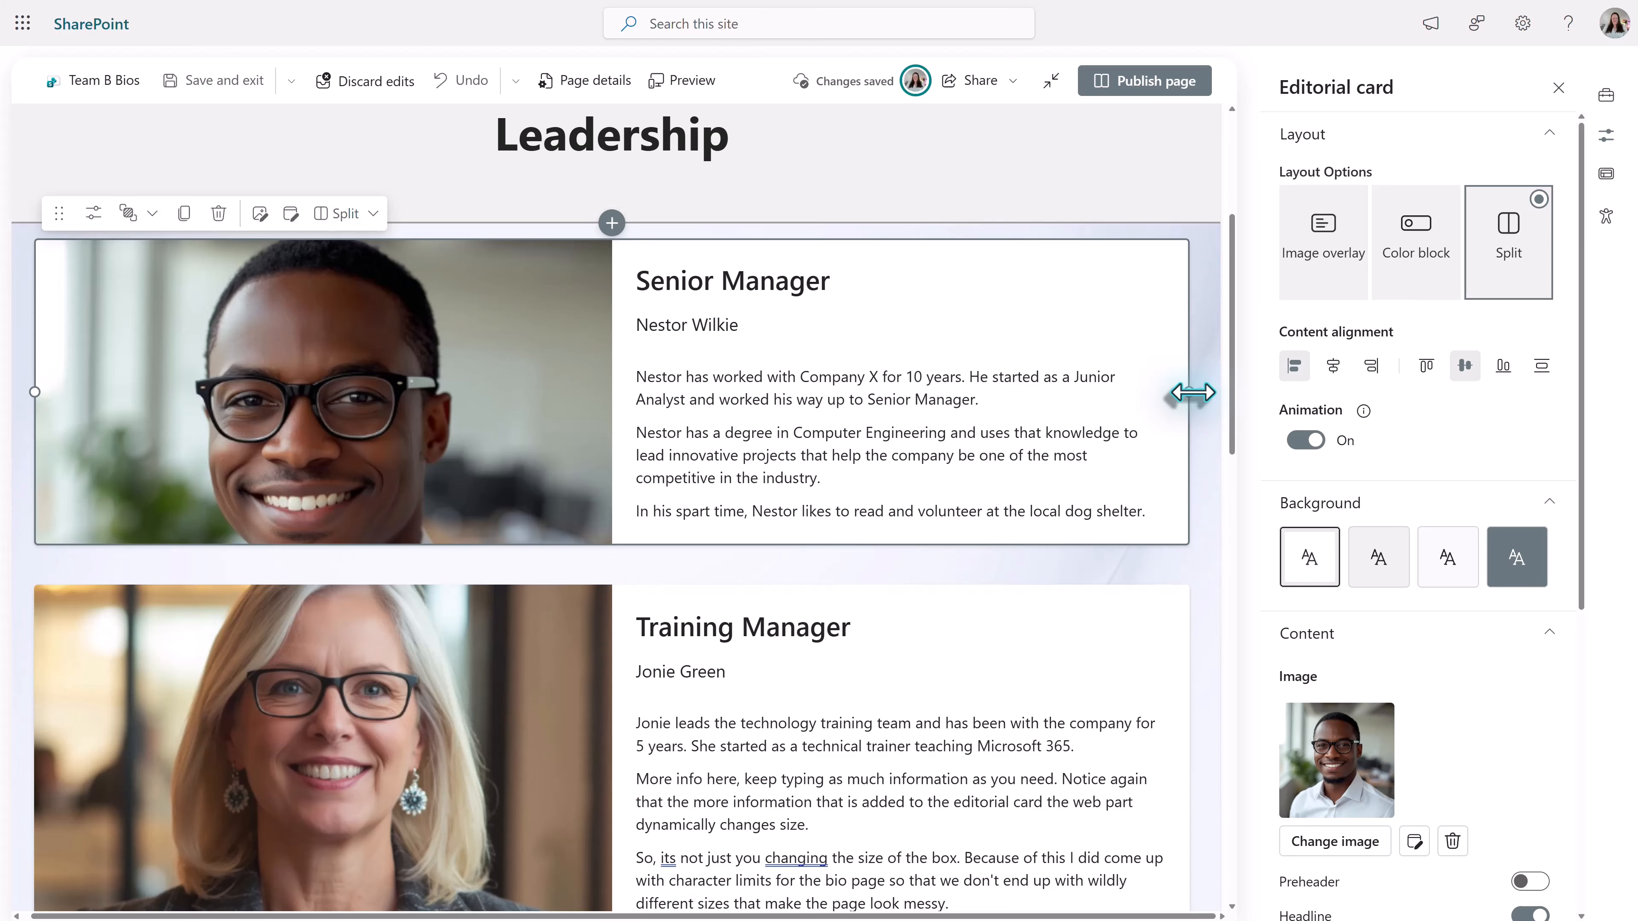
{"action": "left_click_drag", "start_coordinate": [1189, 391], "coordinate": [392, 629]}
- Narrow the Training Manager card to match the Senior Manager card and place it directly beside that card
{"action": "left_click", "coordinate": [635, 677]}
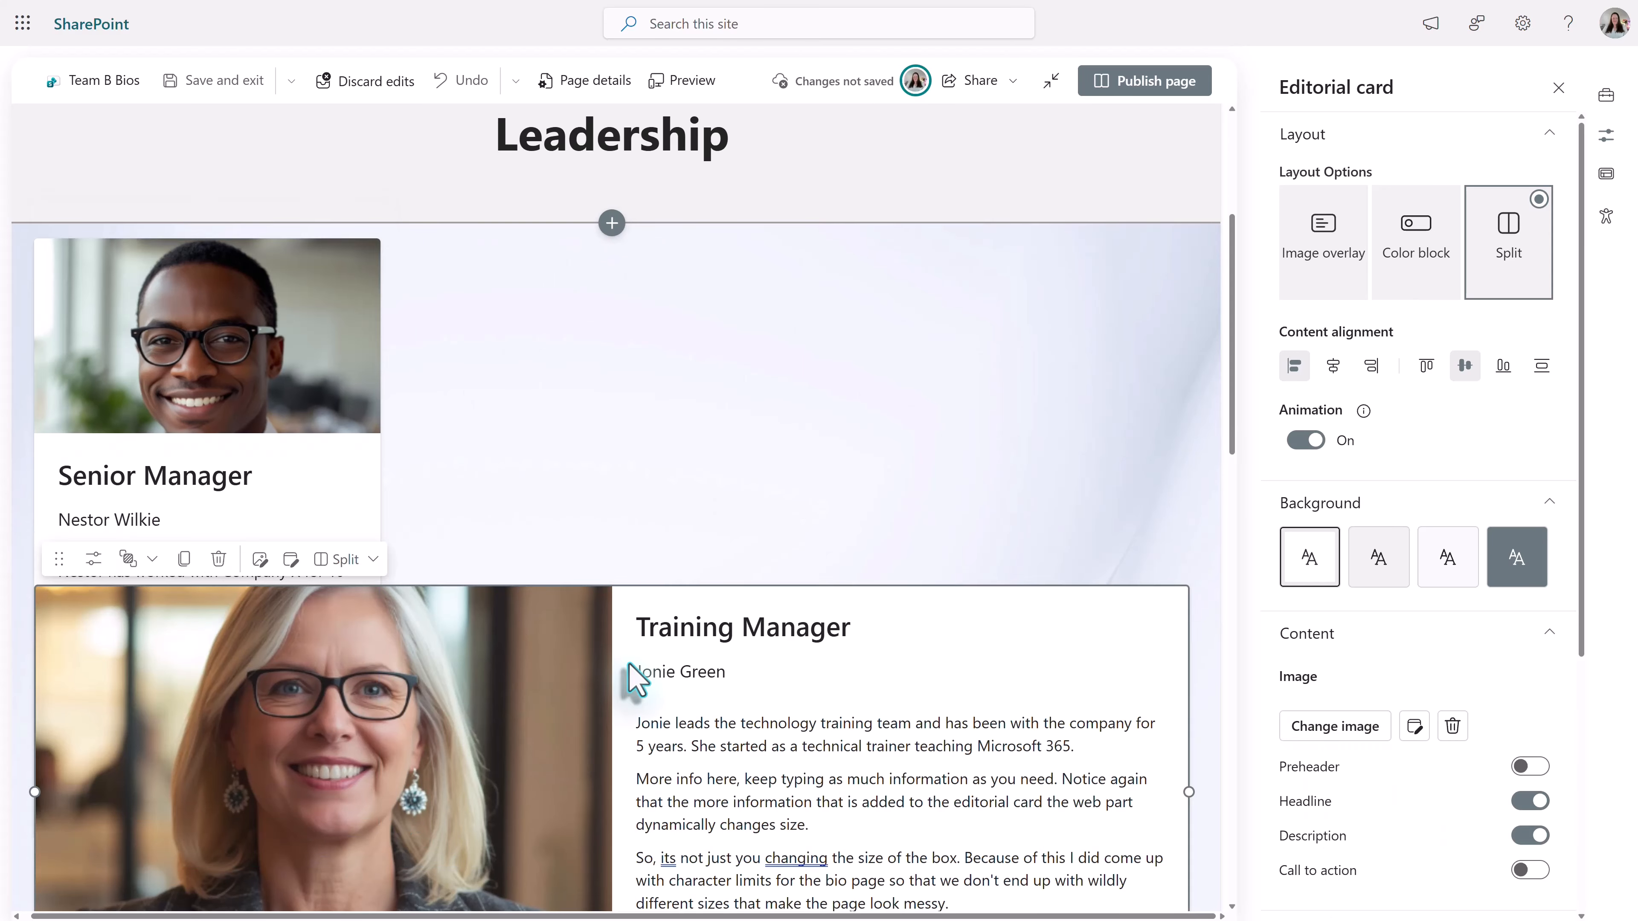
{"action": "left_click_drag", "start_coordinate": [635, 677], "coordinate": [587, 429]}
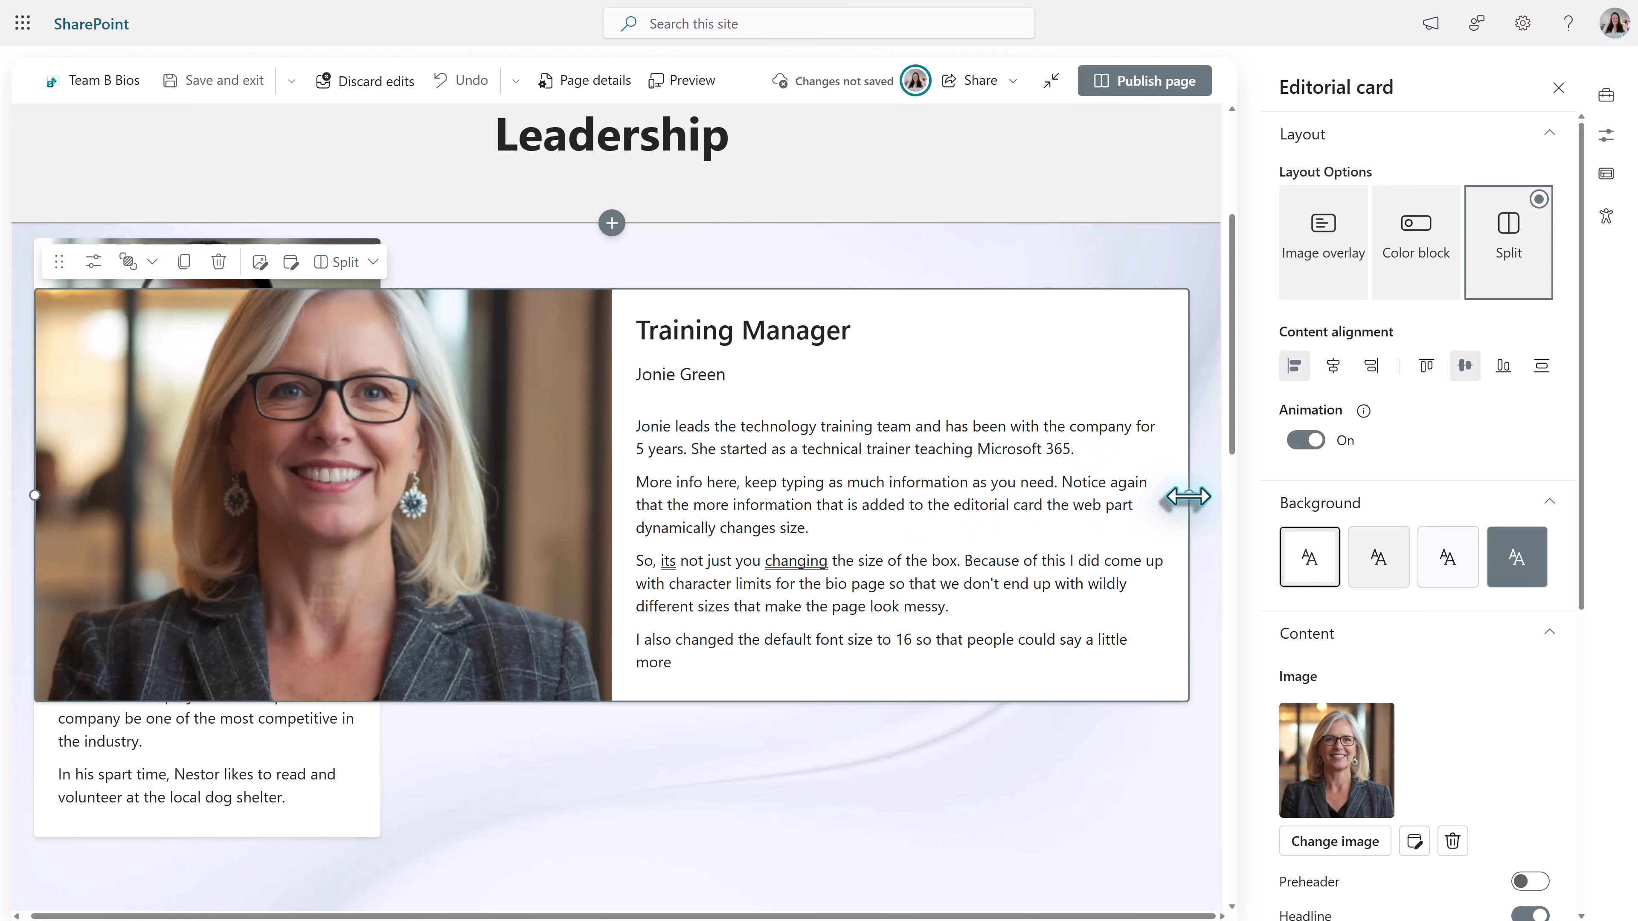
{"action": "left_click_drag", "start_coordinate": [1189, 497], "coordinate": [382, 497]}
{"action": "left_click_drag", "start_coordinate": [138, 393], "coordinate": [603, 413]}
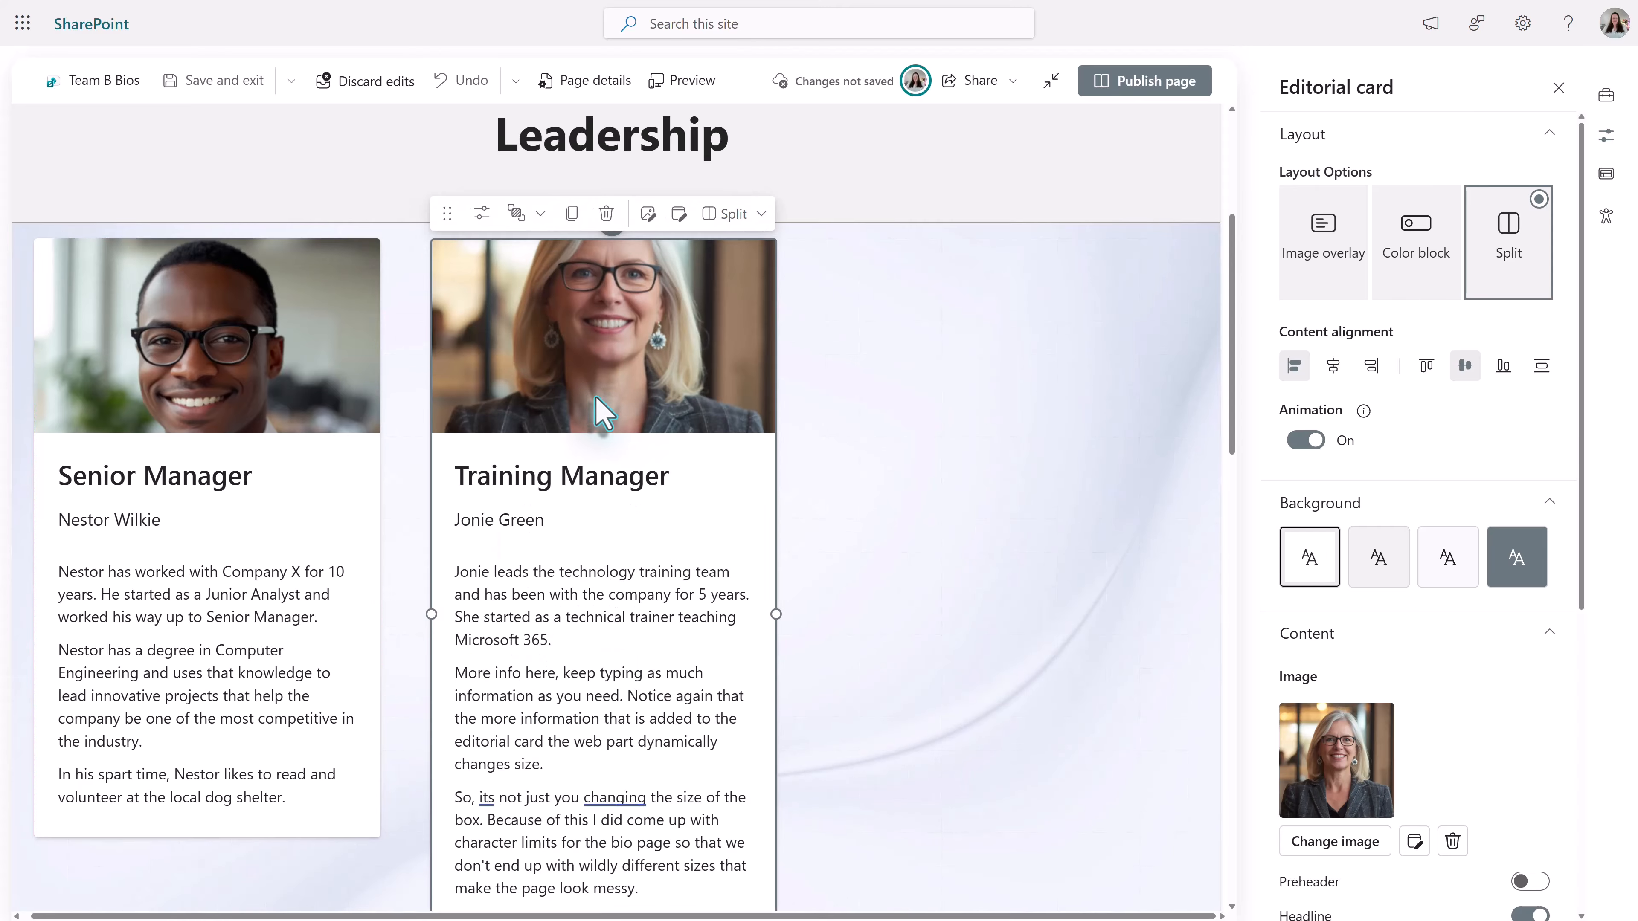
- Duplicate the Training Manager card and place the copy as the third card in the row
{"action": "left_click", "coordinate": [571, 214]}
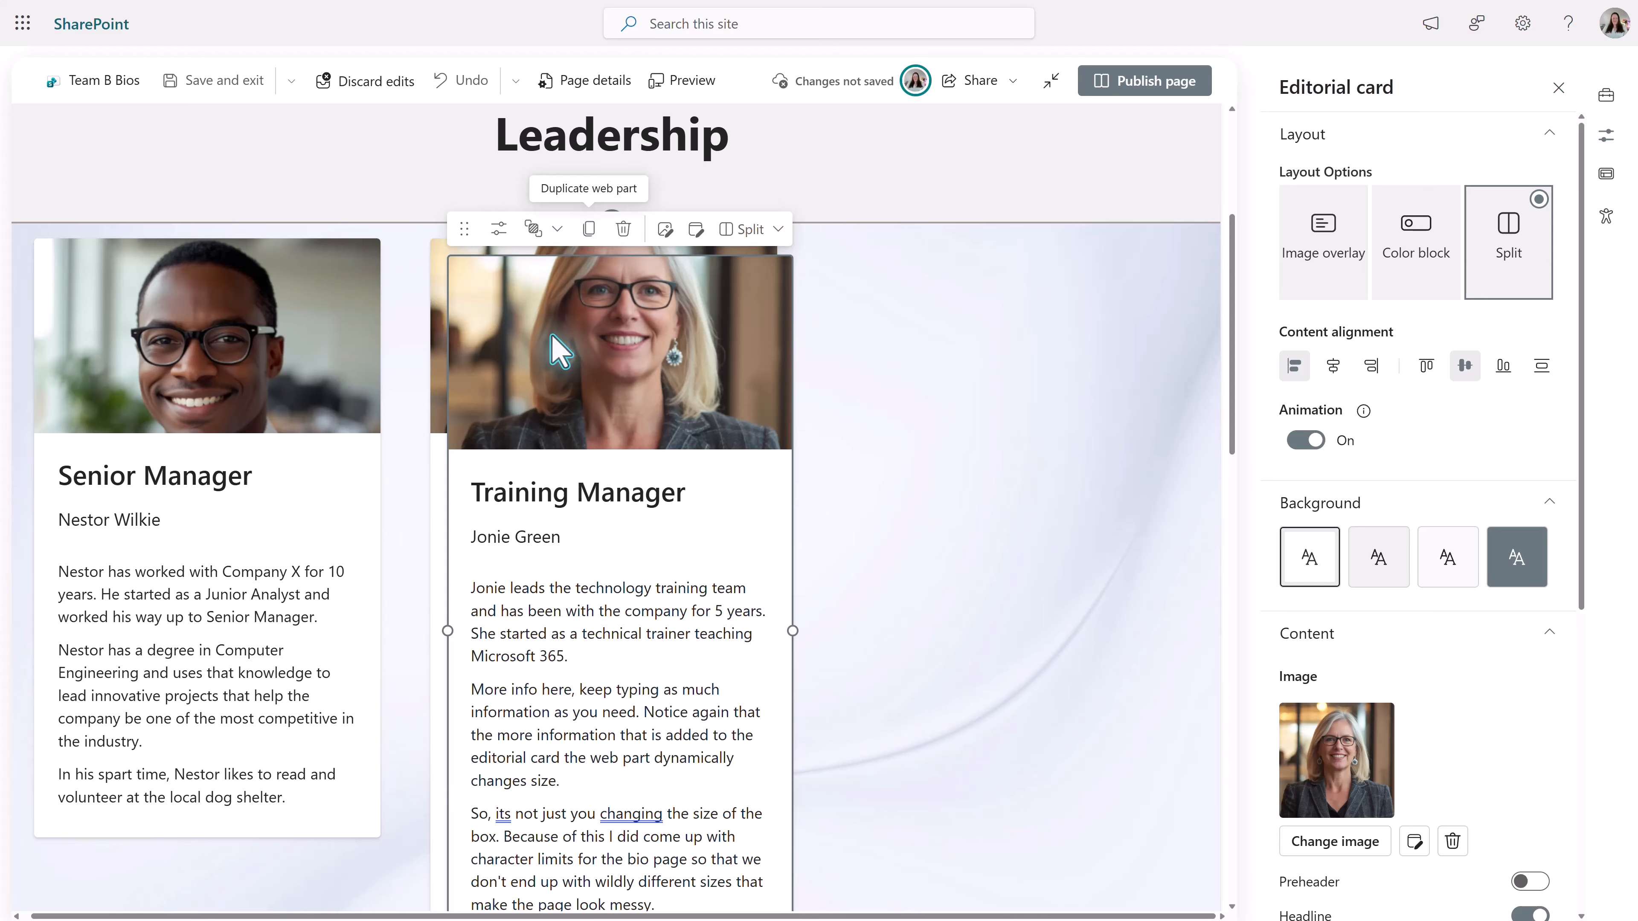
{"action": "left_click_drag", "start_coordinate": [560, 352], "coordinate": [964, 335]}
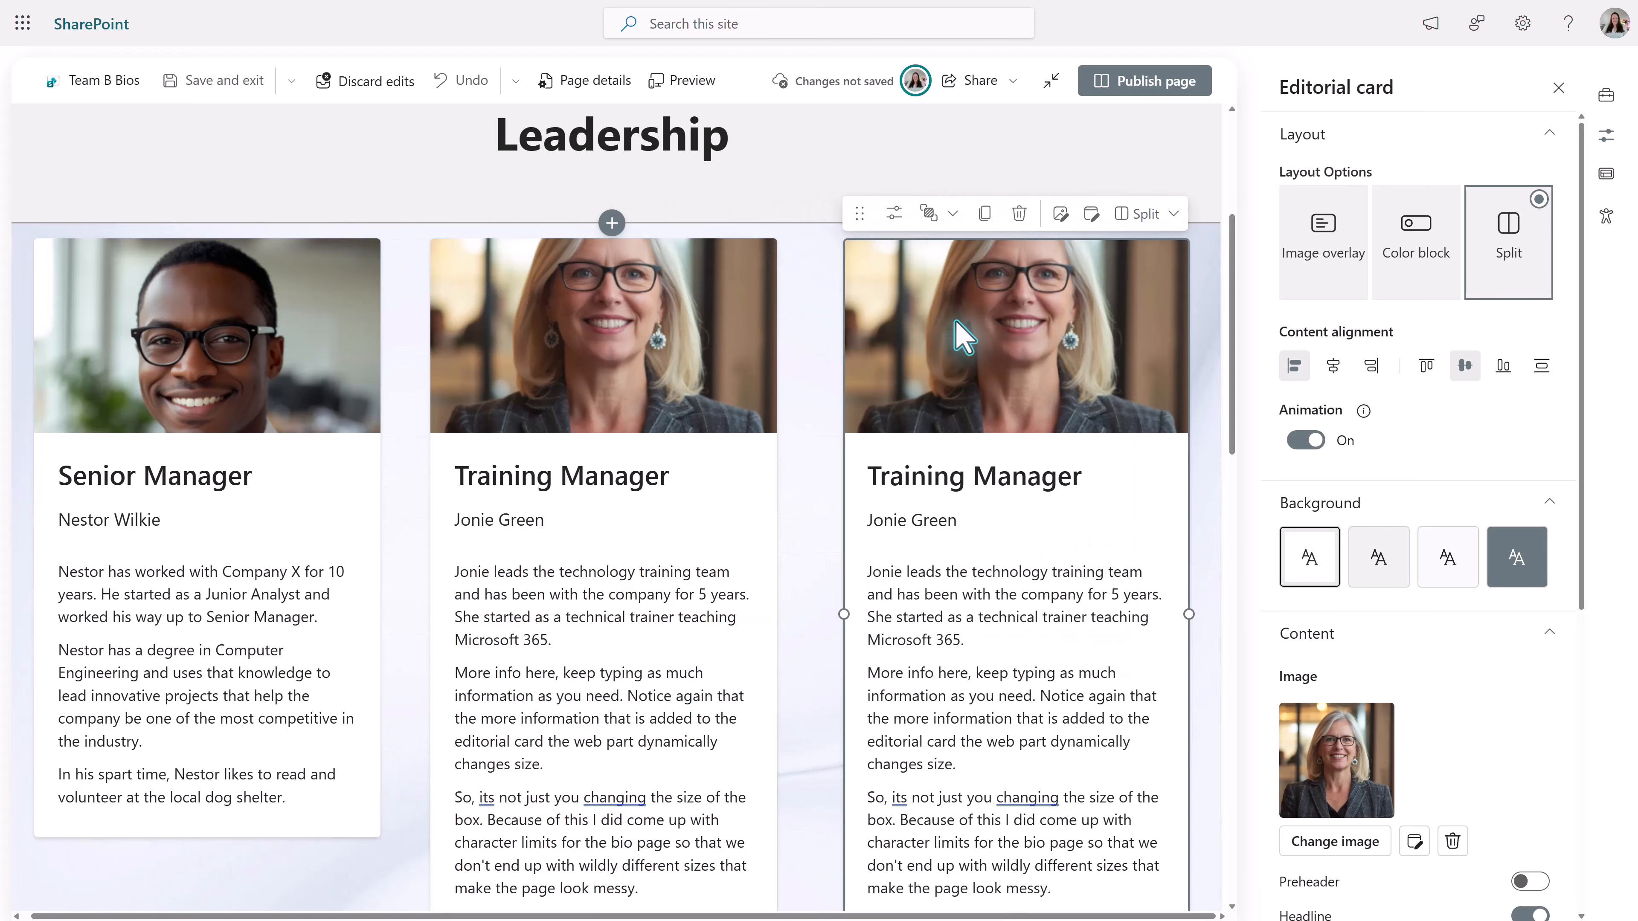
- Add blank lines after the Senior Manager's bio text until the card is as tall as the Training Manager cards
{"action": "left_click", "coordinate": [564, 380]}
{"action": "scroll", "coordinate": [639, 445], "scroll_direction": "down", "scroll_amount": 5}
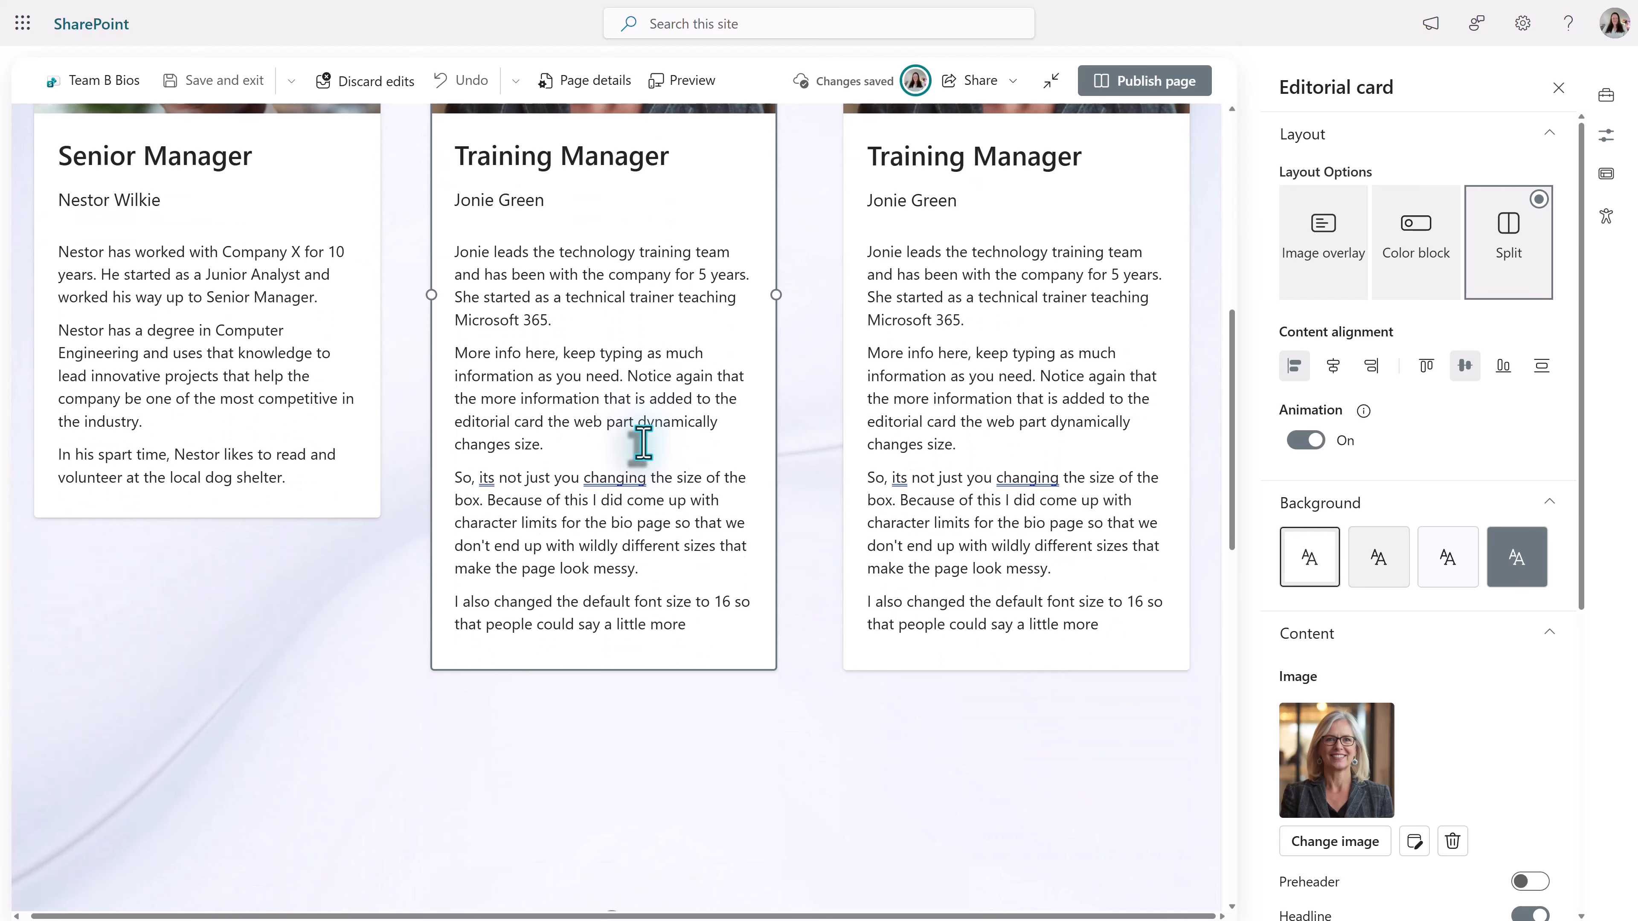
{"action": "scroll", "coordinate": [641, 442], "scroll_direction": "up", "scroll_amount": 5}
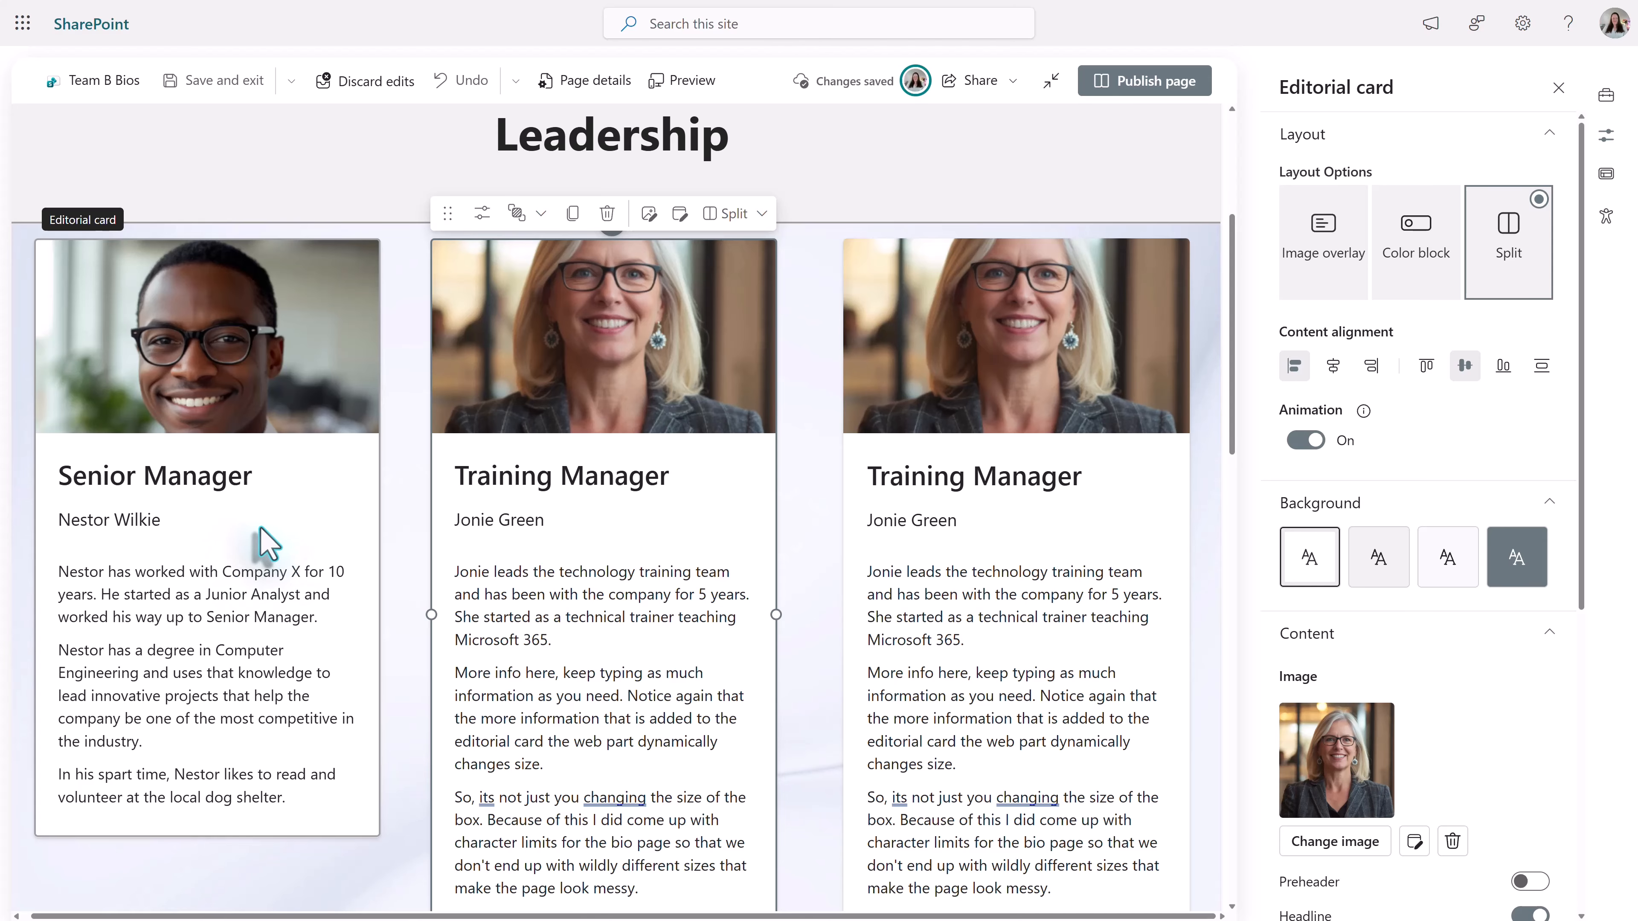
{"action": "scroll", "coordinate": [386, 531], "scroll_direction": "down", "scroll_amount": 2}
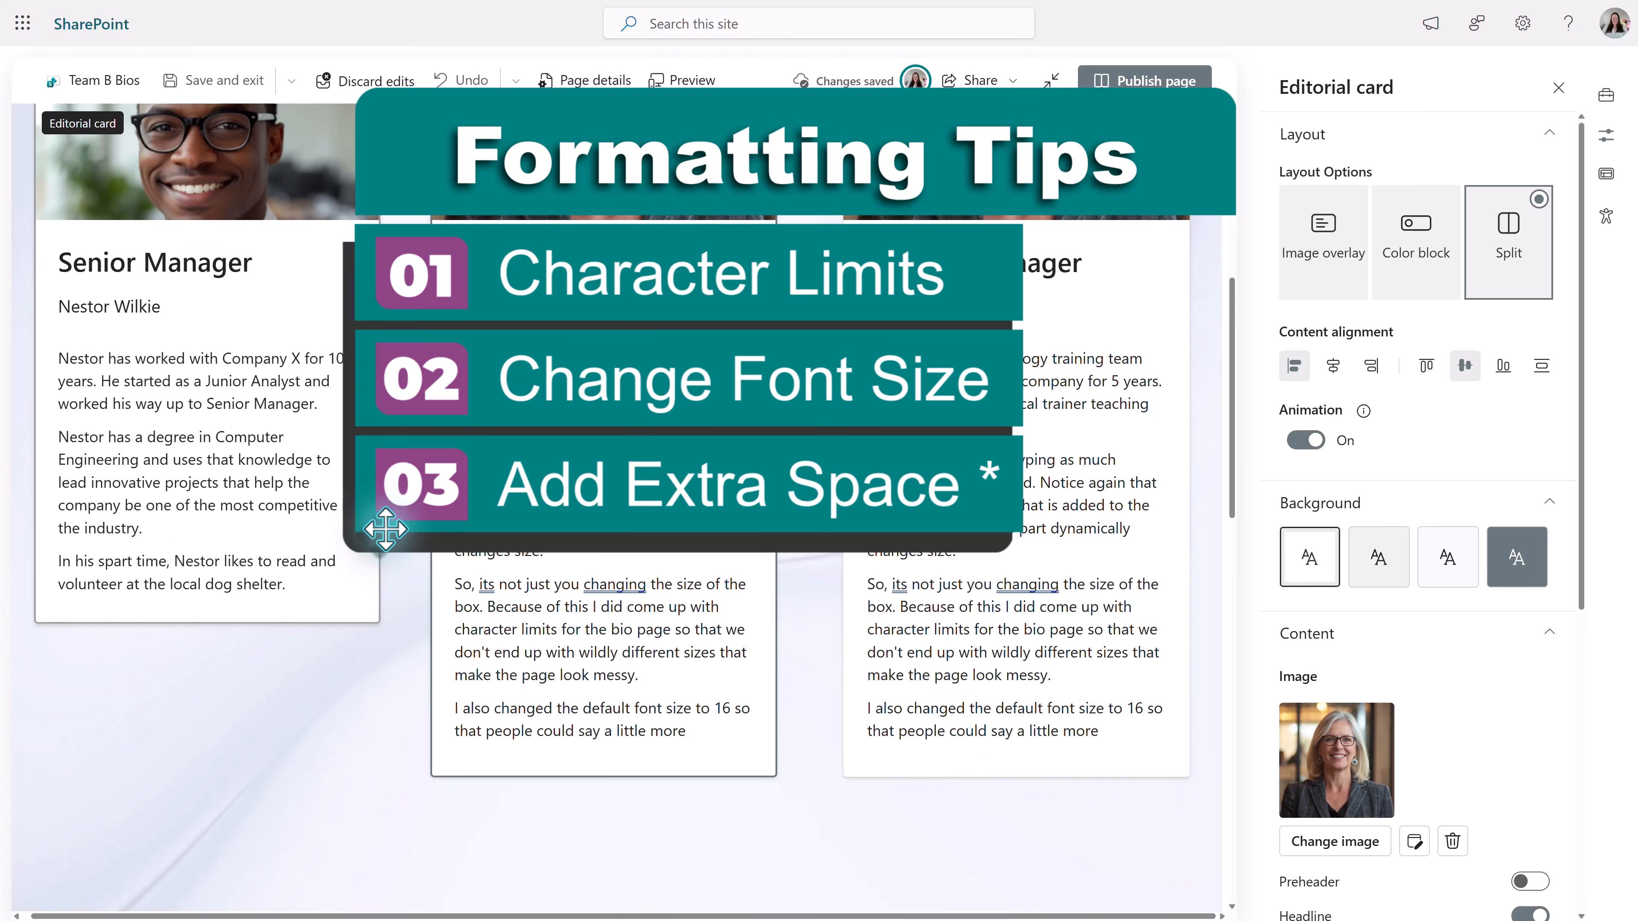
{"action": "left_click", "coordinate": [303, 586]}
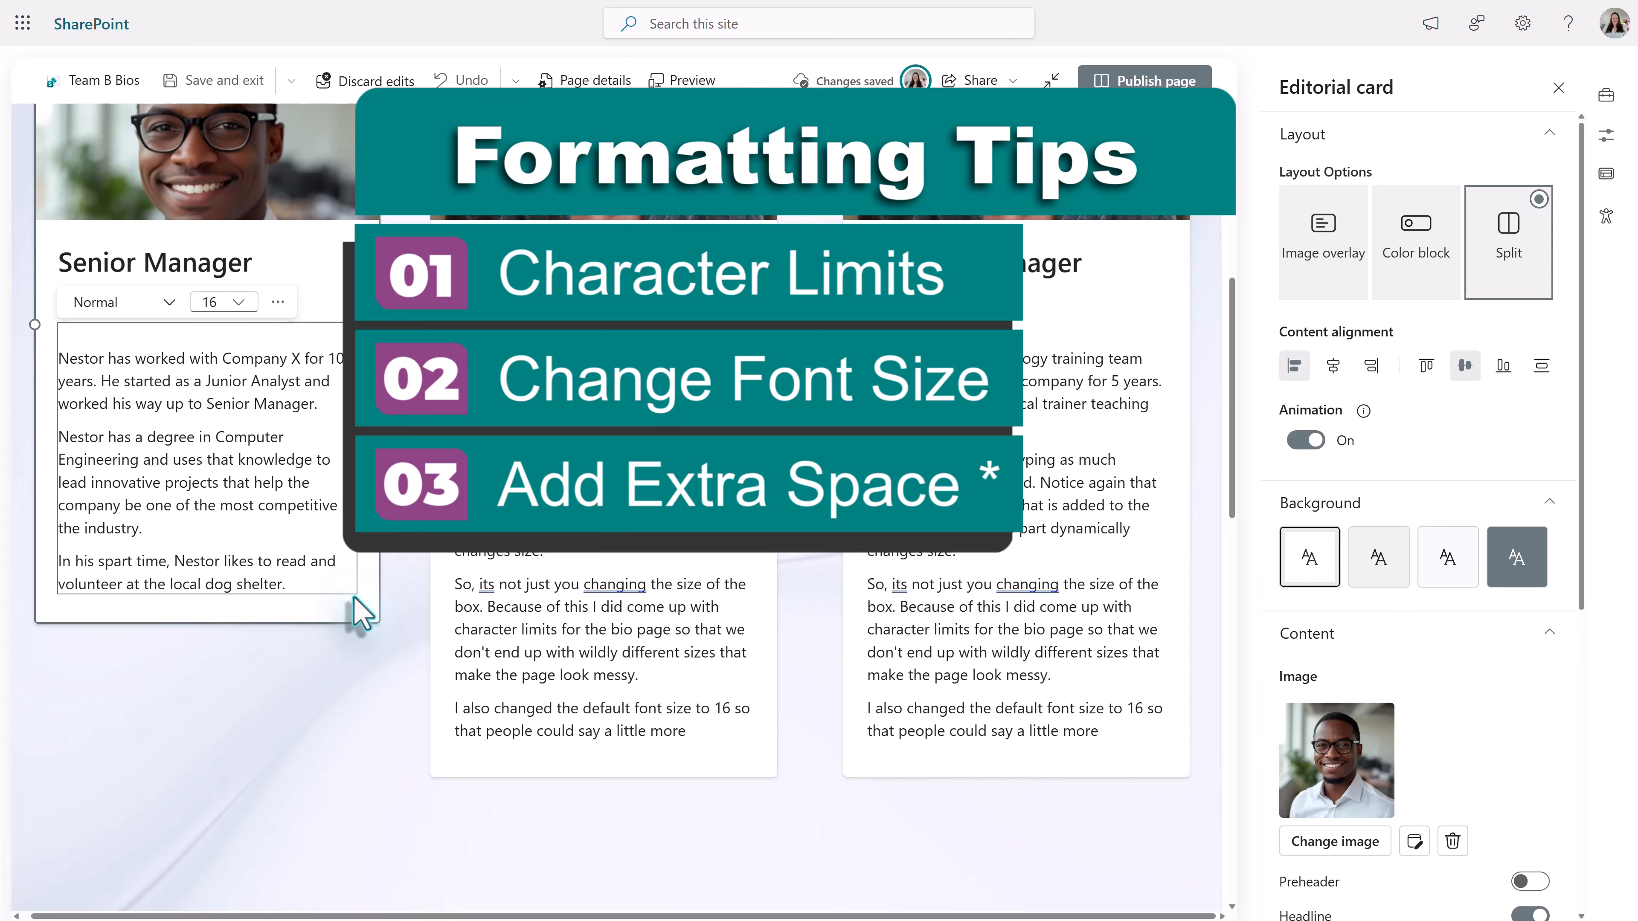
{"action": "key", "text": "Return"}
{"action": "key", "text": "Return"}
{"action": "key", "text": "Return"}
{"action": "key", "text": "Return"}
{"action": "key", "text": "Return"}
{"action": "key", "text": "Return"}
{"action": "key", "text": "Return"}
{"action": "key", "text": "Return"}
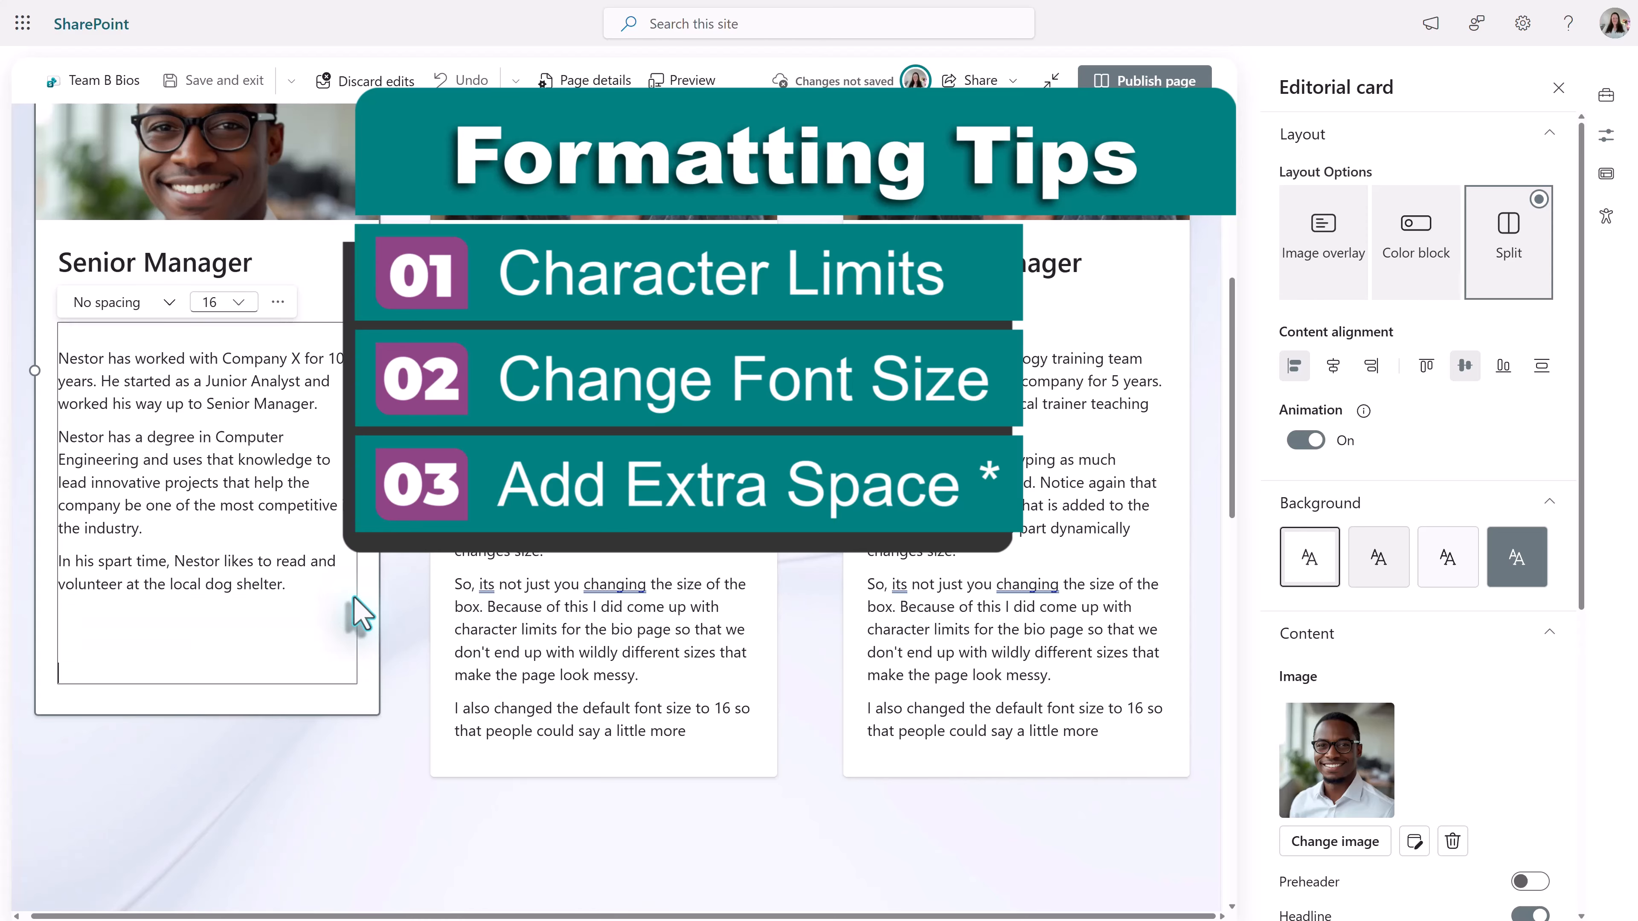
{"action": "key", "text": "BackSpace"}
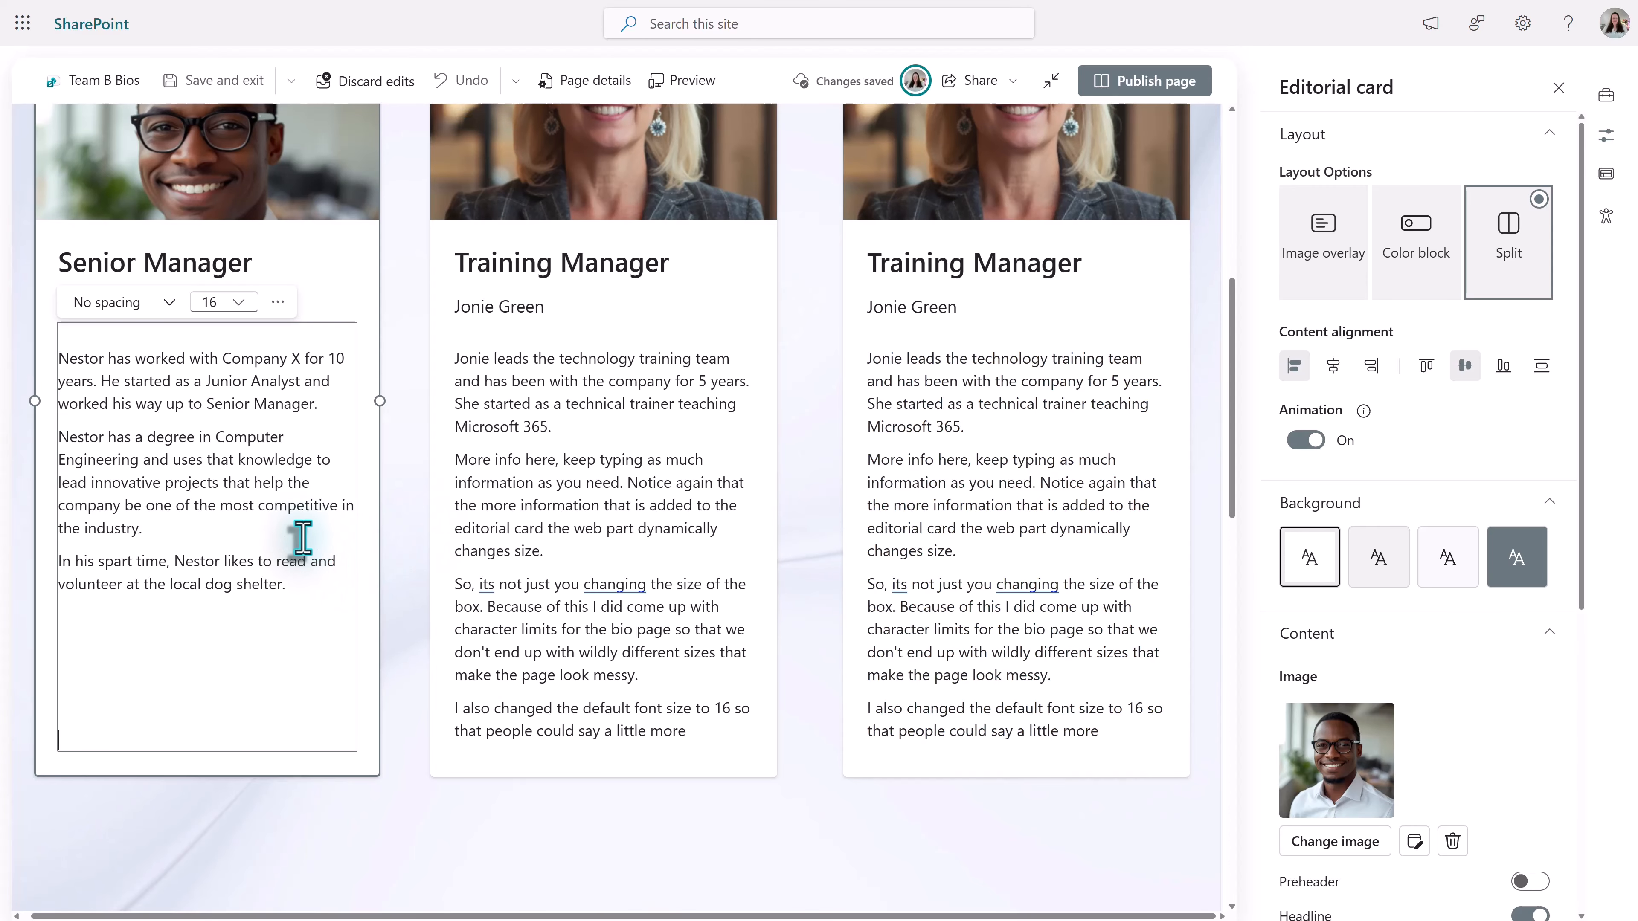
- Shorten the leadership section so its lower edge sits just beneath the three cards
{"action": "scroll", "coordinate": [294, 533], "scroll_direction": "up", "scroll_amount": 2}
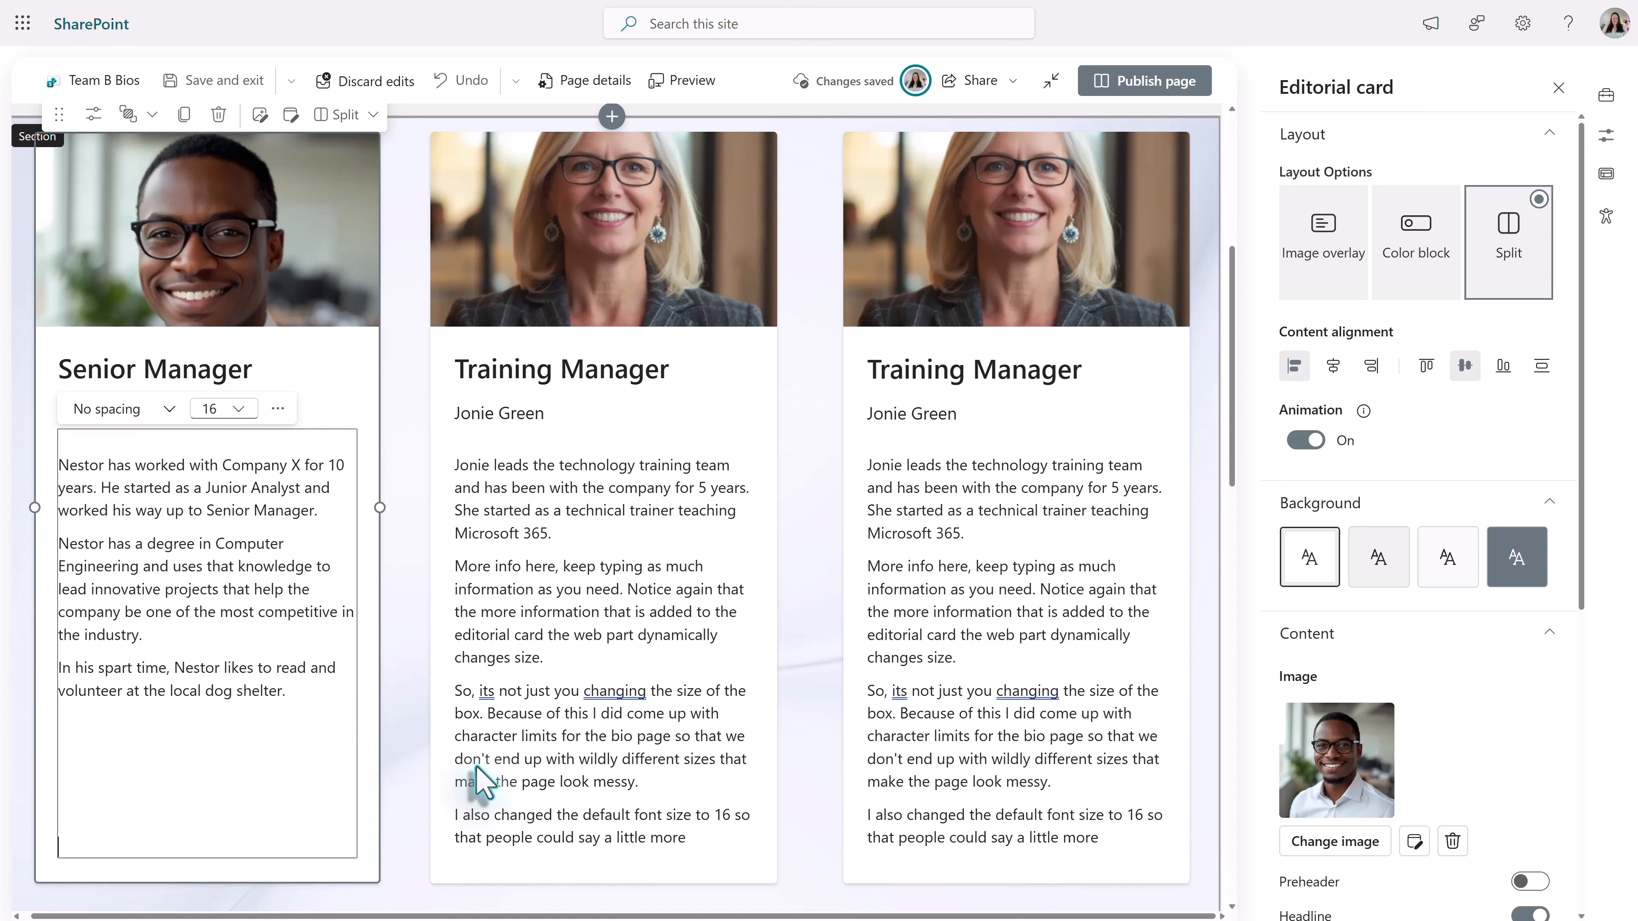
{"action": "left_click", "coordinate": [398, 571]}
{"action": "scroll", "coordinate": [407, 579], "scroll_direction": "down", "scroll_amount": 6}
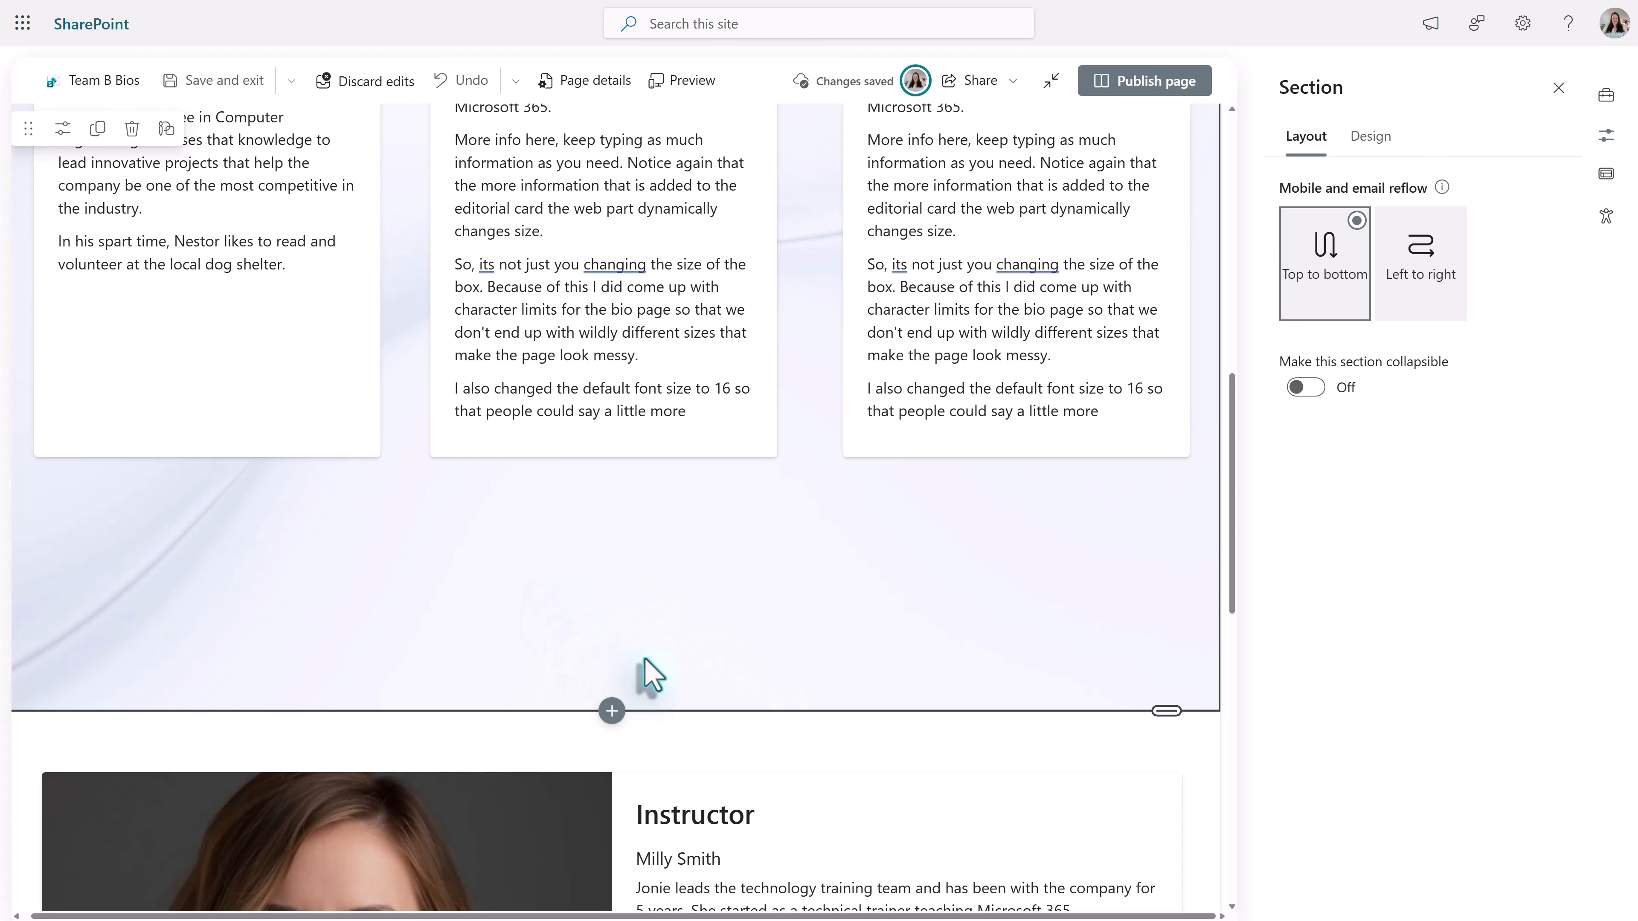
{"action": "scroll", "coordinate": [735, 653], "scroll_direction": "up", "scroll_amount": 3}
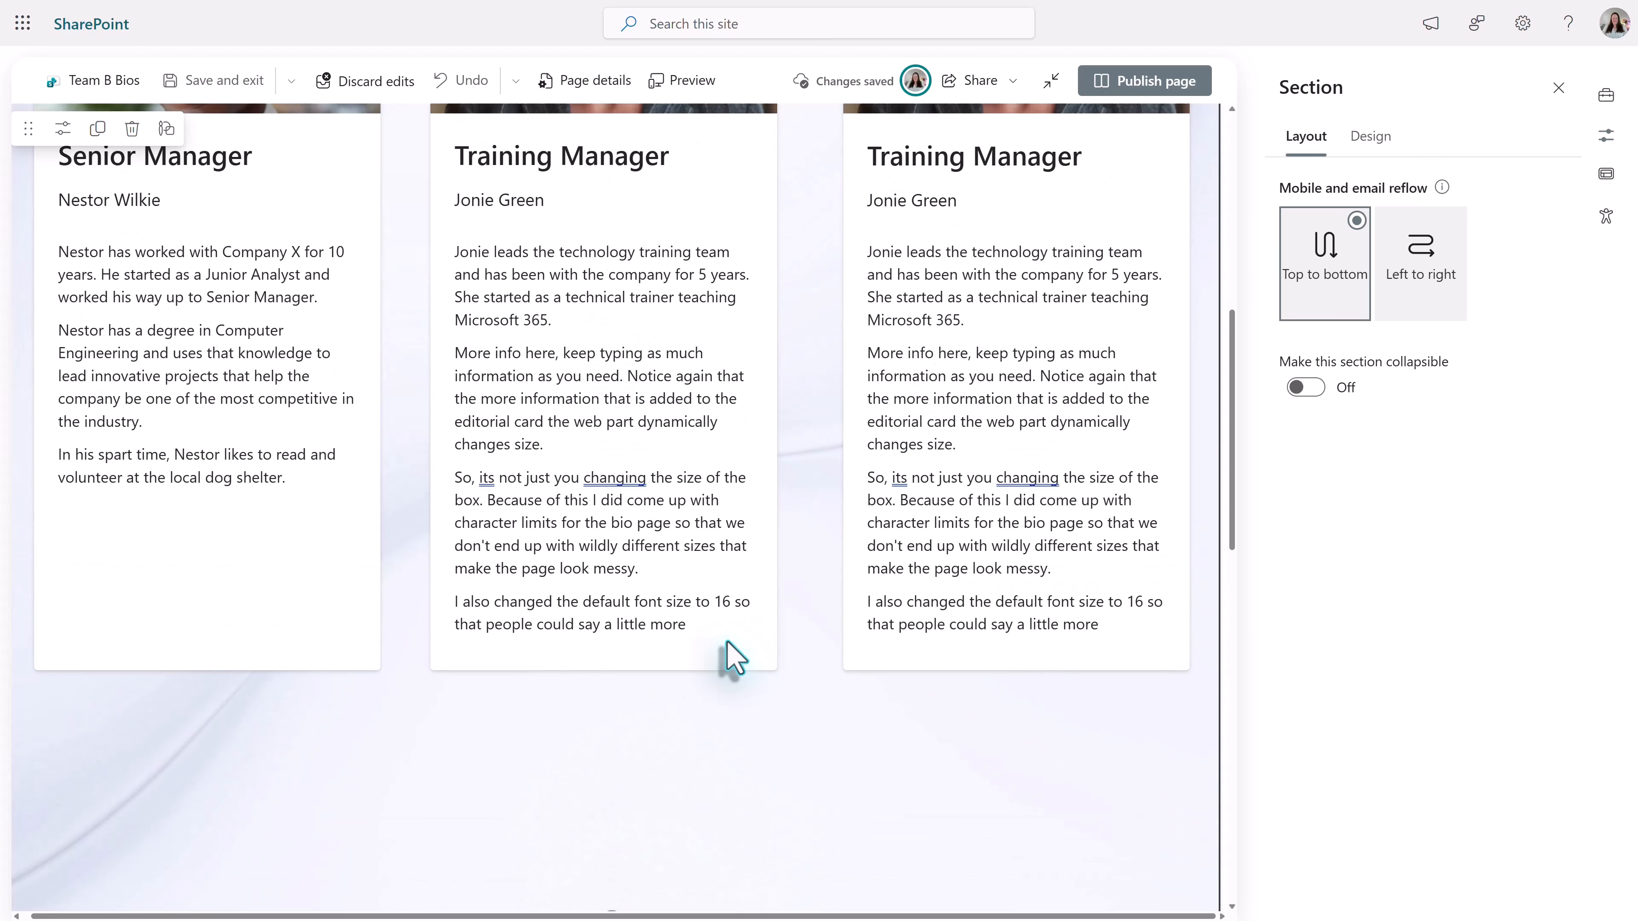
{"action": "scroll", "coordinate": [734, 658], "scroll_direction": "down", "scroll_amount": 3}
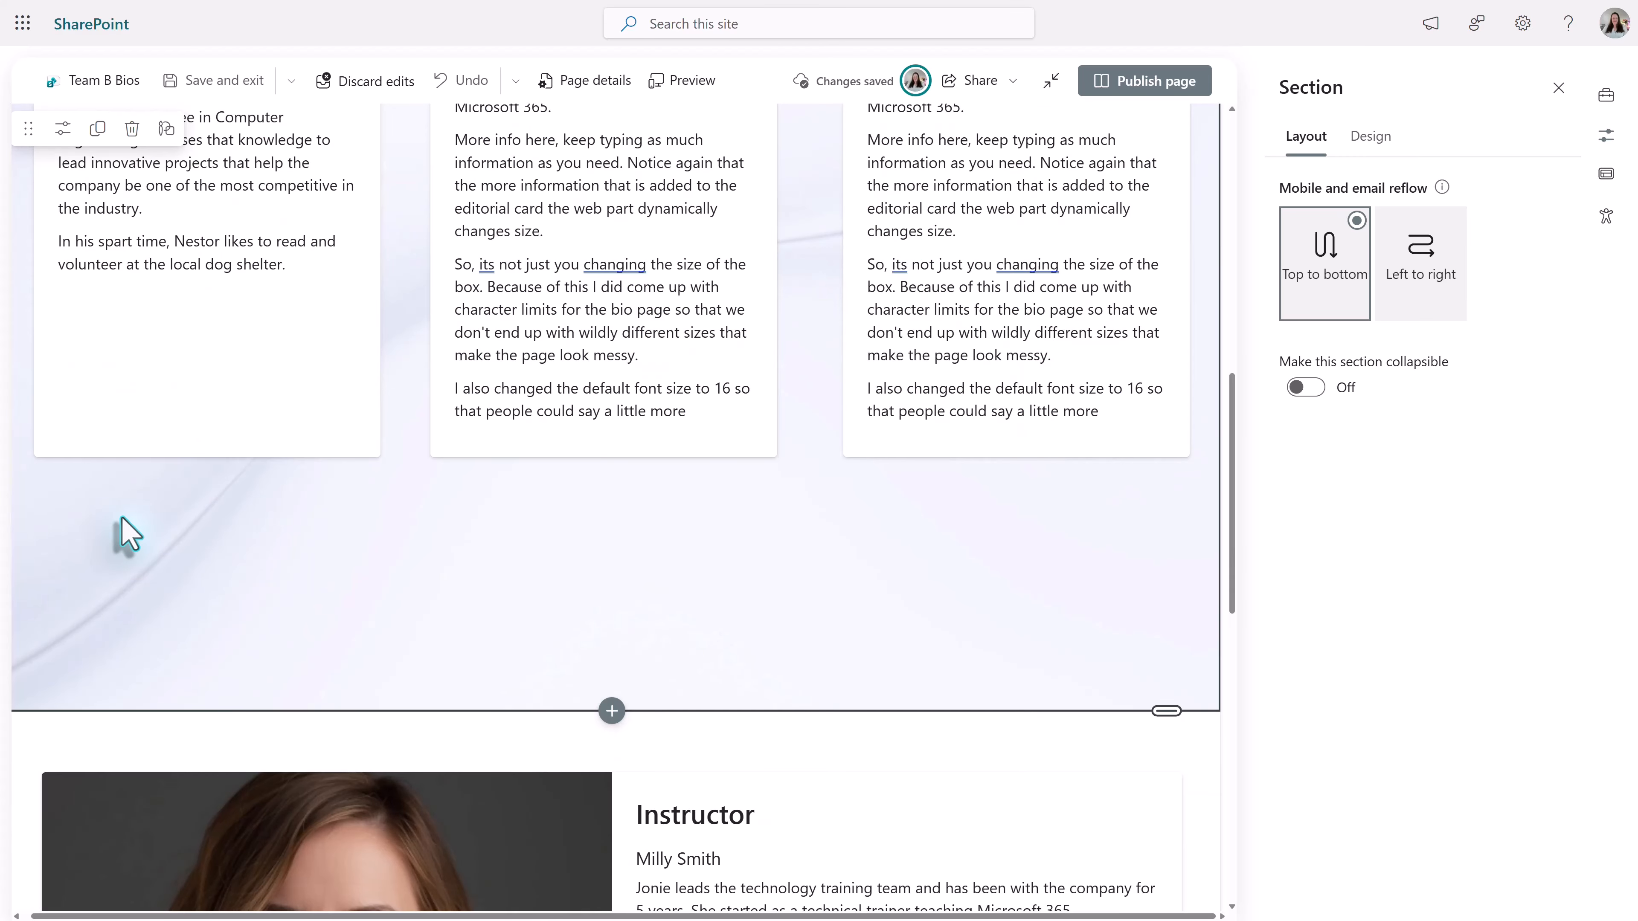
{"action": "left_click_drag", "start_coordinate": [1165, 710], "coordinate": [1120, 500]}
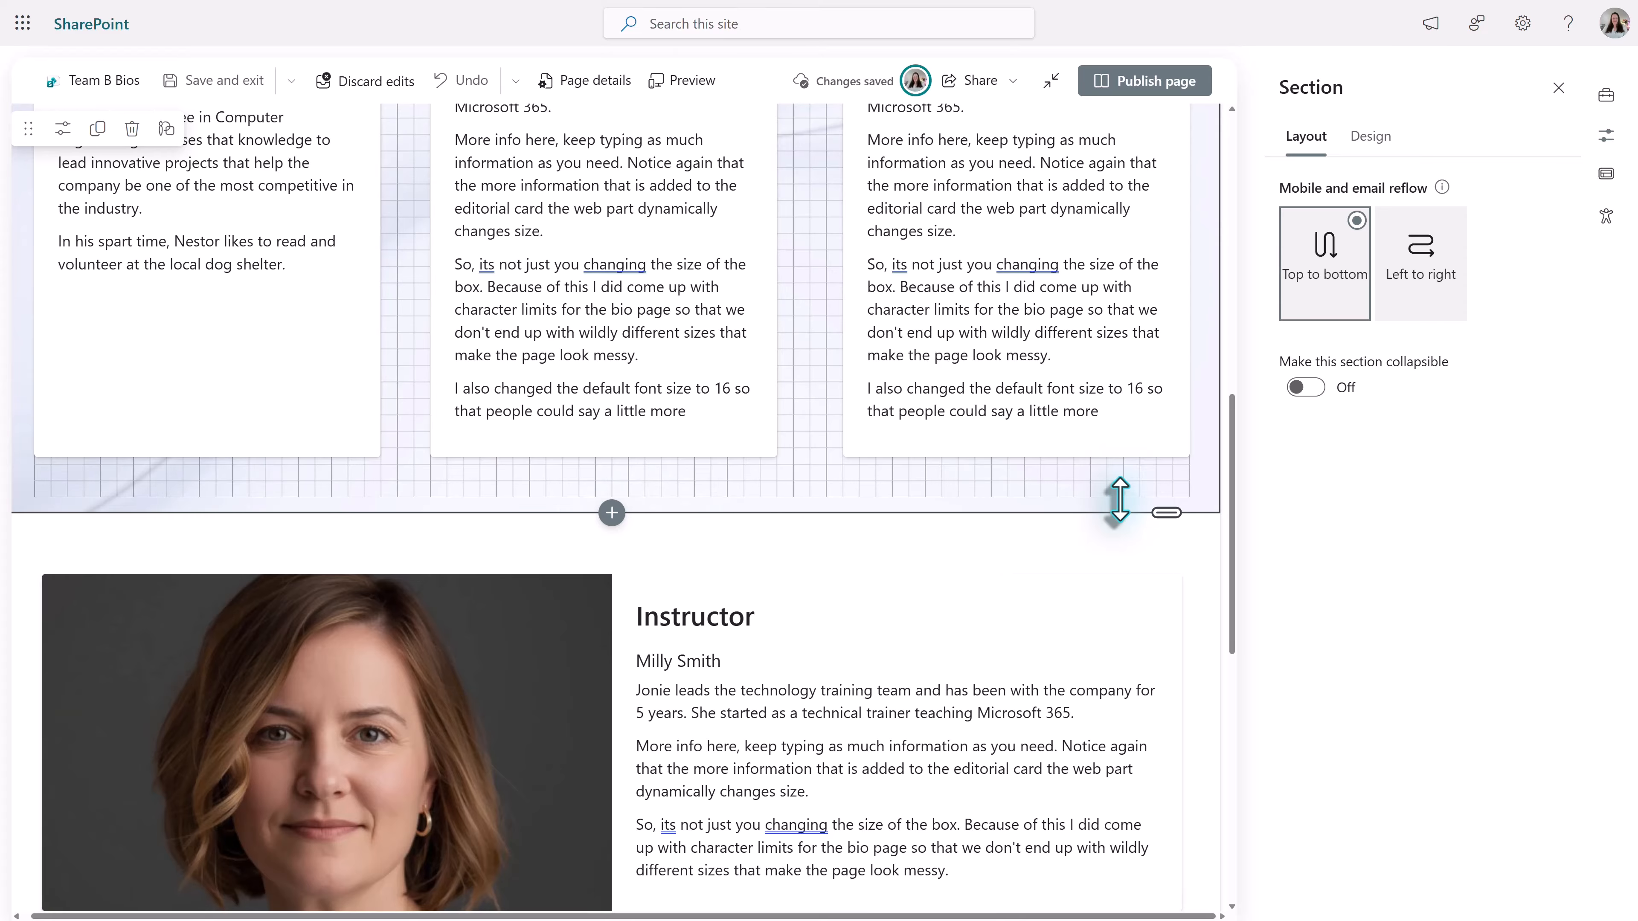
{"action": "left_click_drag", "start_coordinate": [1120, 500], "coordinate": [652, 481]}
{"action": "scroll", "coordinate": [777, 508], "scroll_direction": "down", "scroll_amount": 3}
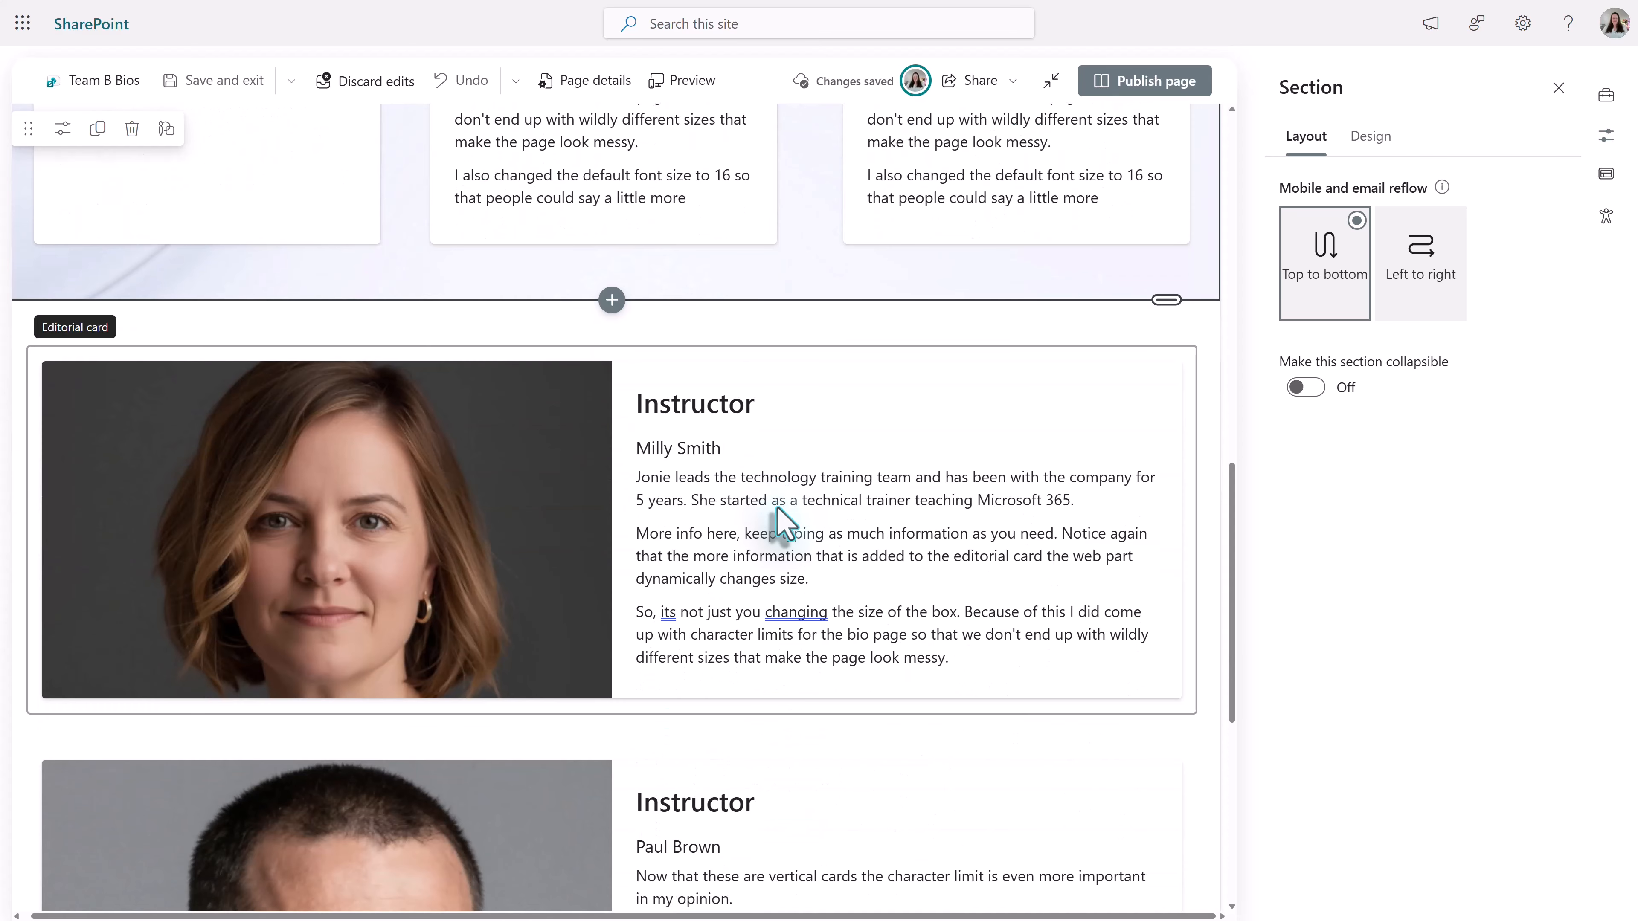
{"action": "scroll", "coordinate": [780, 520], "scroll_direction": "down", "scroll_amount": 2}
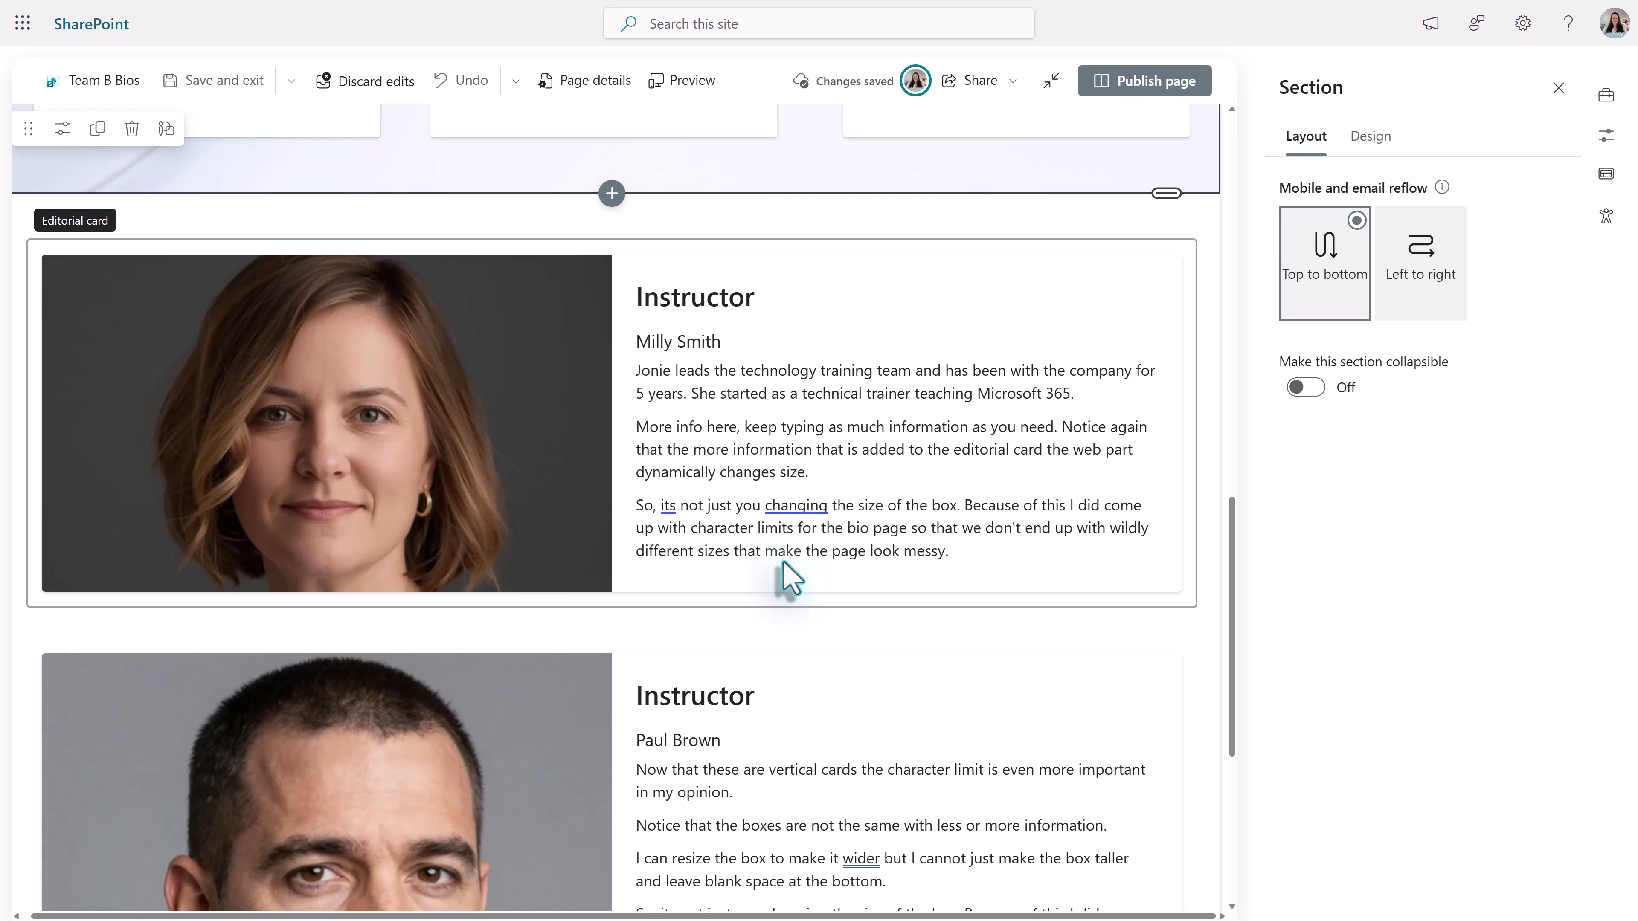
{"action": "left_click", "coordinate": [939, 486]}
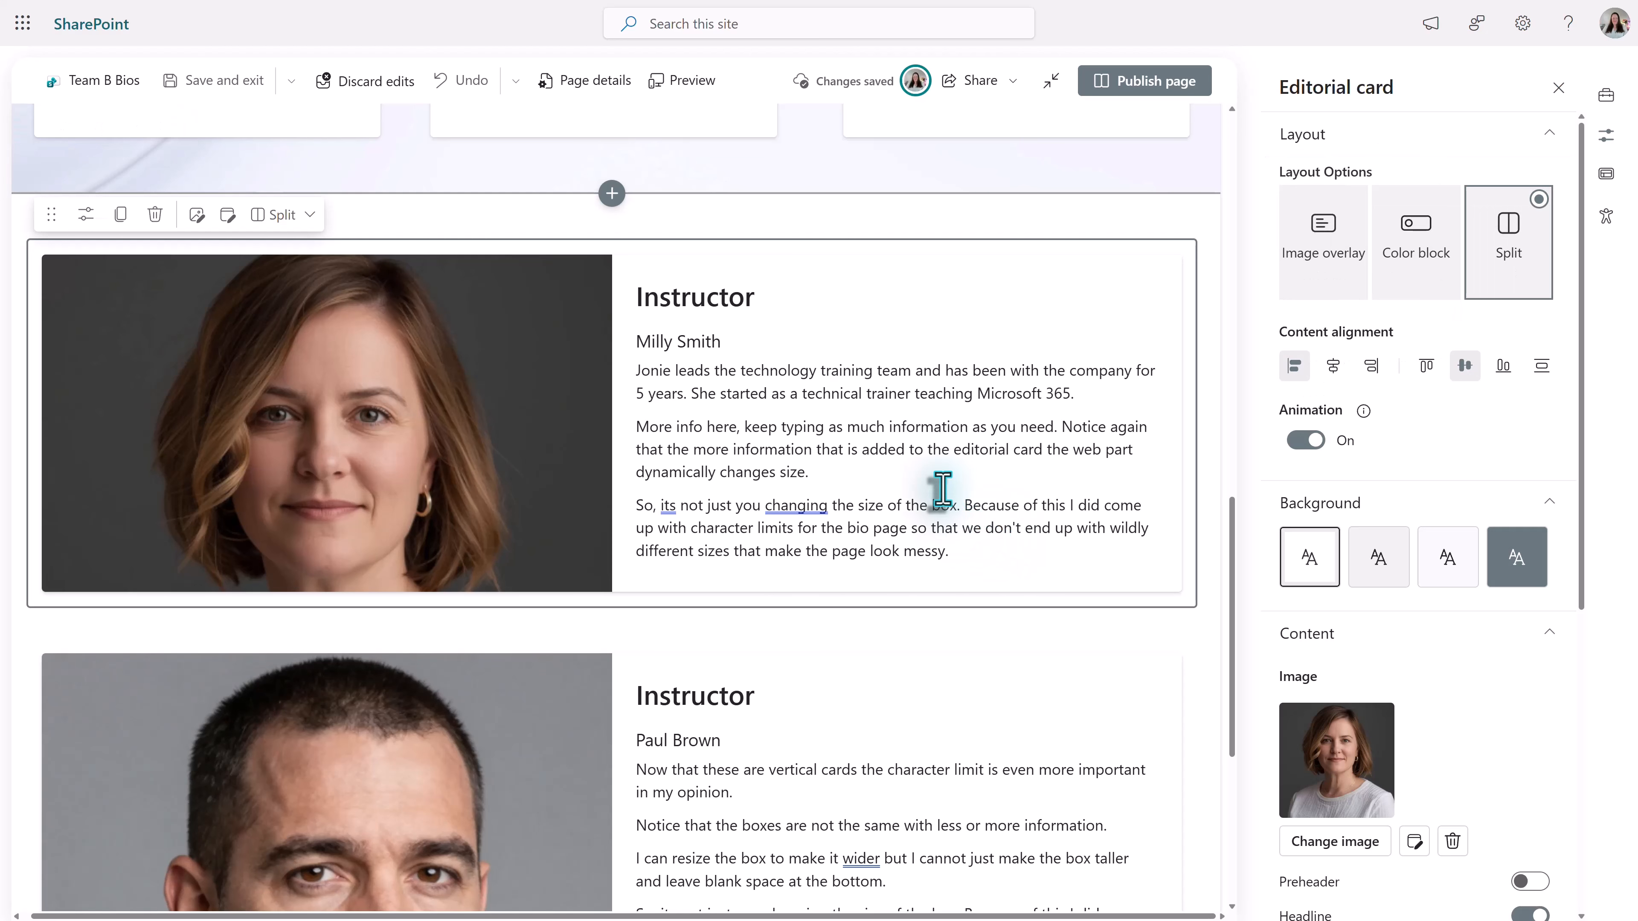
{"action": "left_click", "coordinate": [1125, 454]}
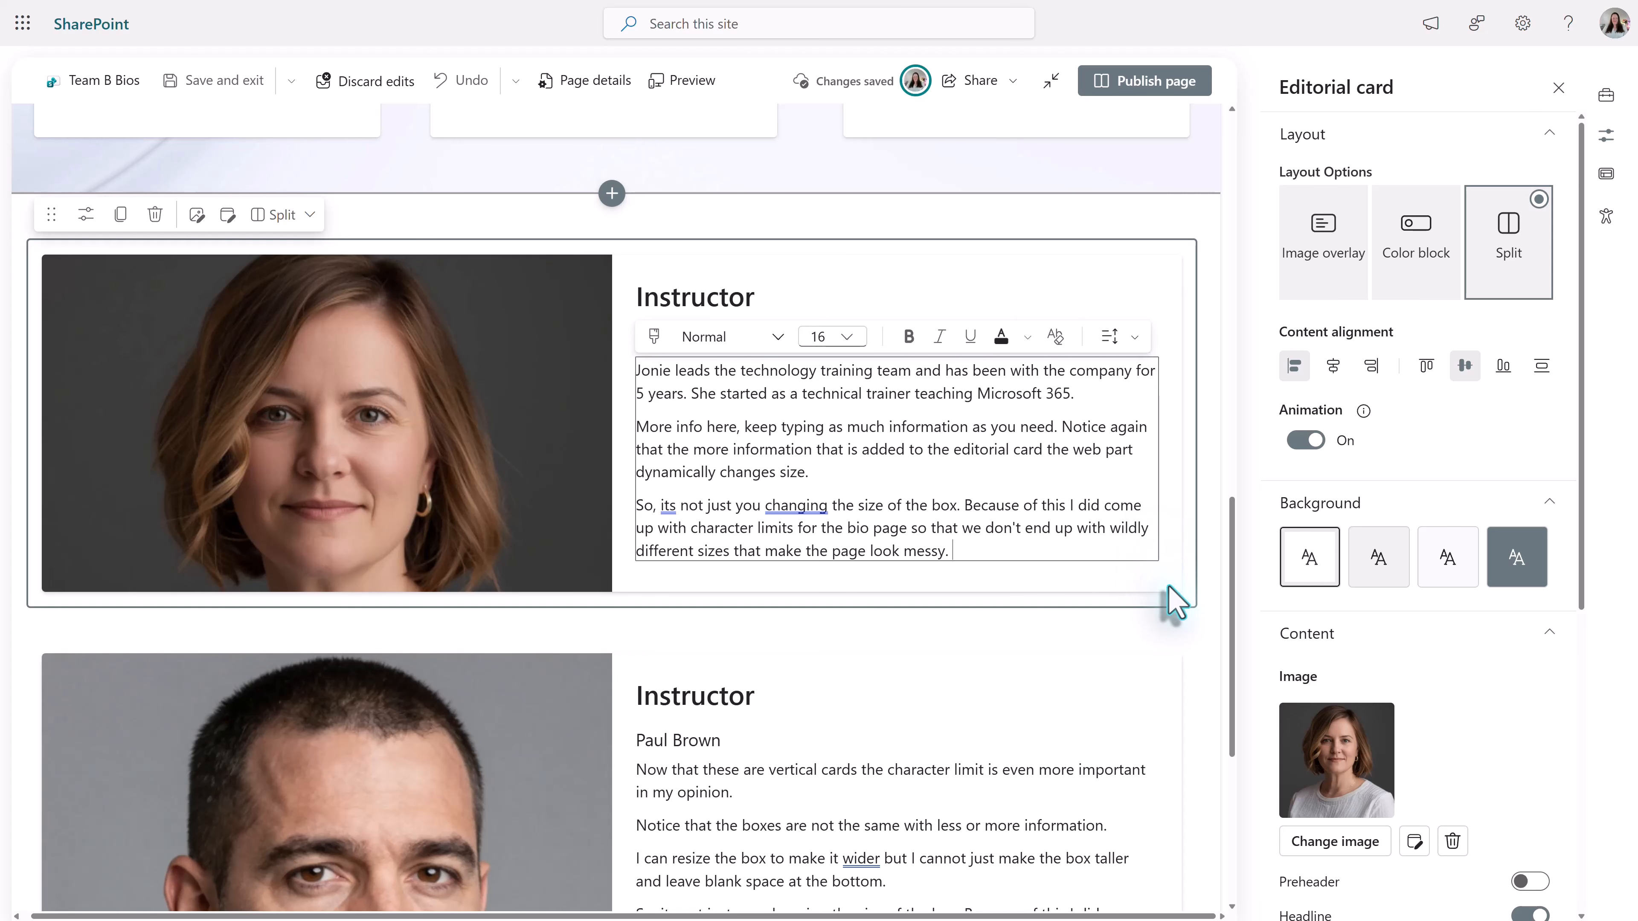
{"action": "left_click", "coordinate": [1175, 599]}
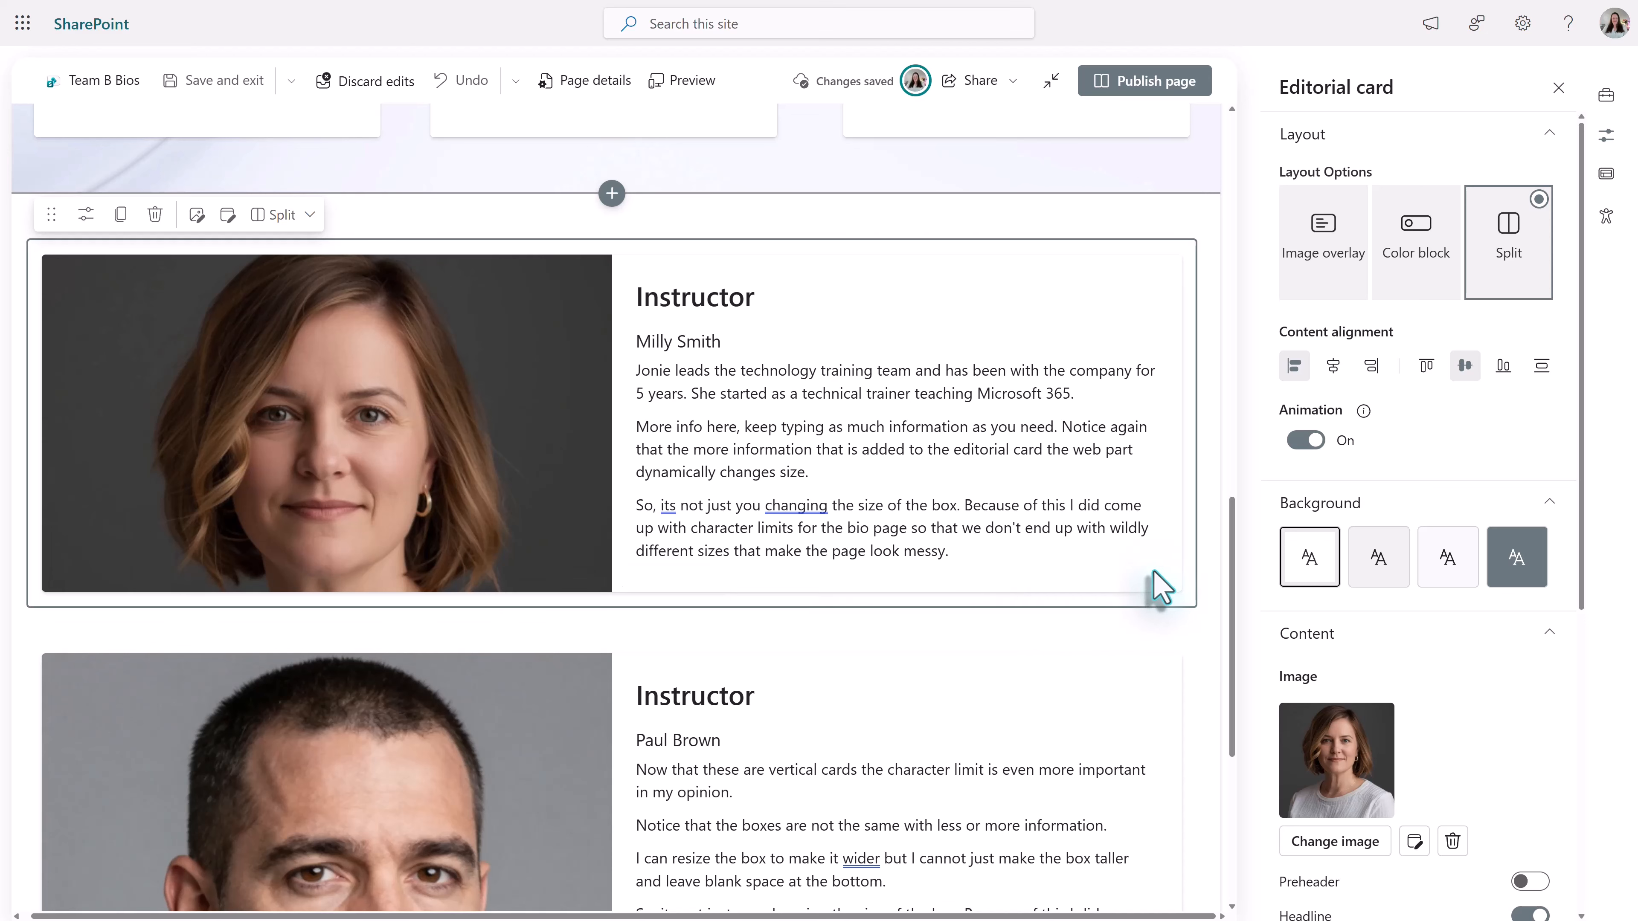
- Change the Instructor section to two columns and move the second Instructor card into the empty column beside the first
{"action": "left_click", "coordinate": [172, 247]}
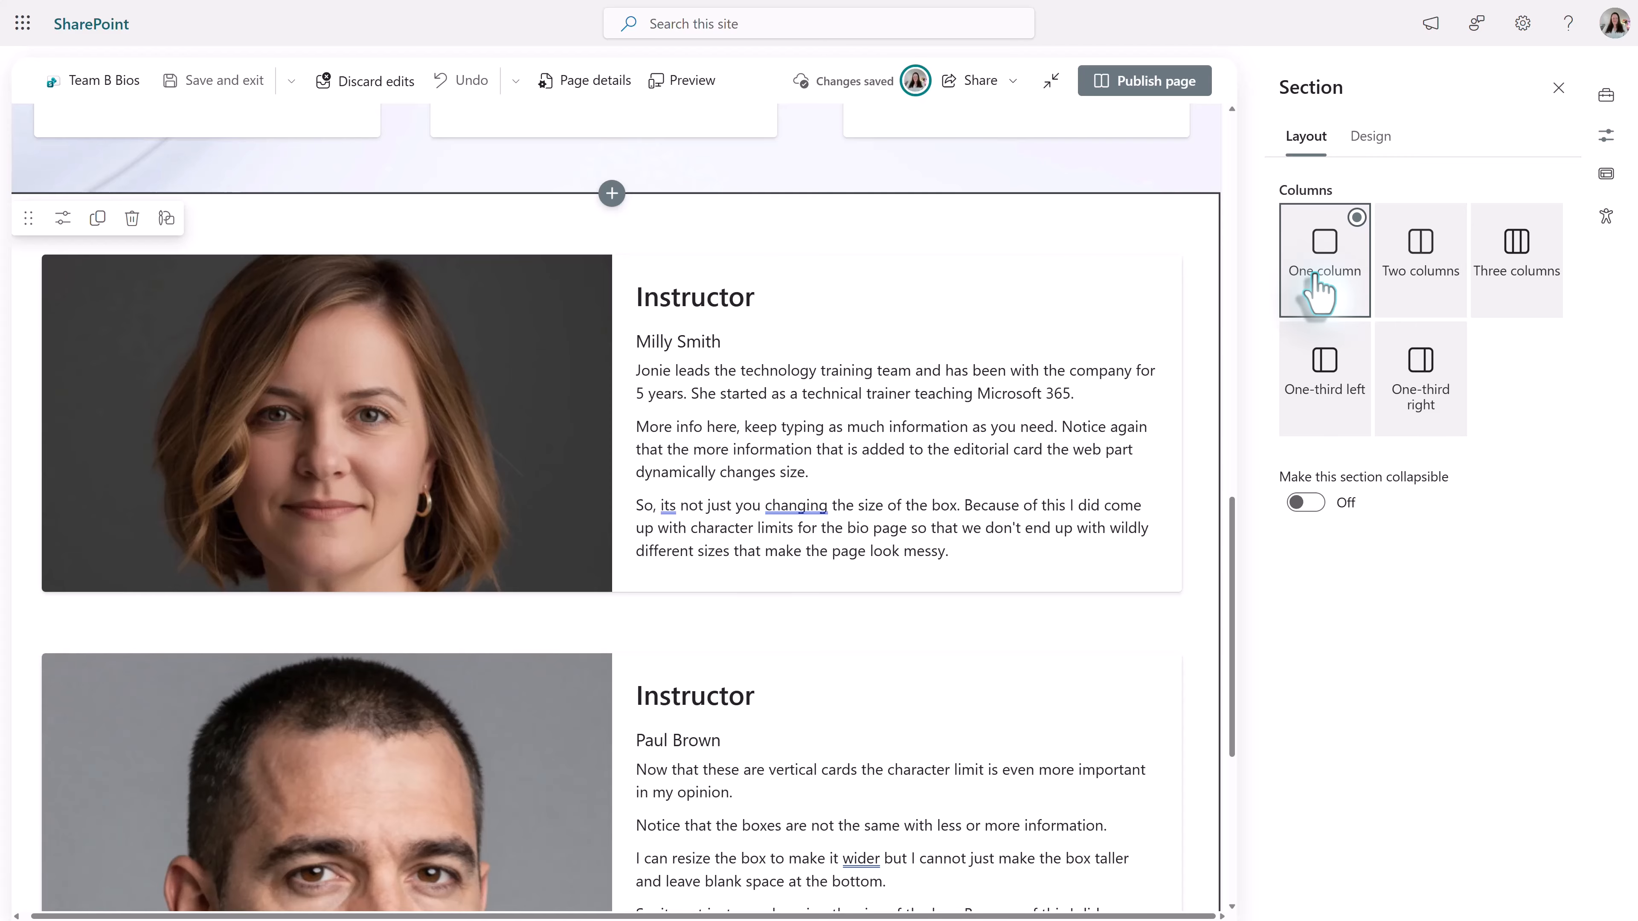
{"action": "left_click", "coordinate": [1422, 289]}
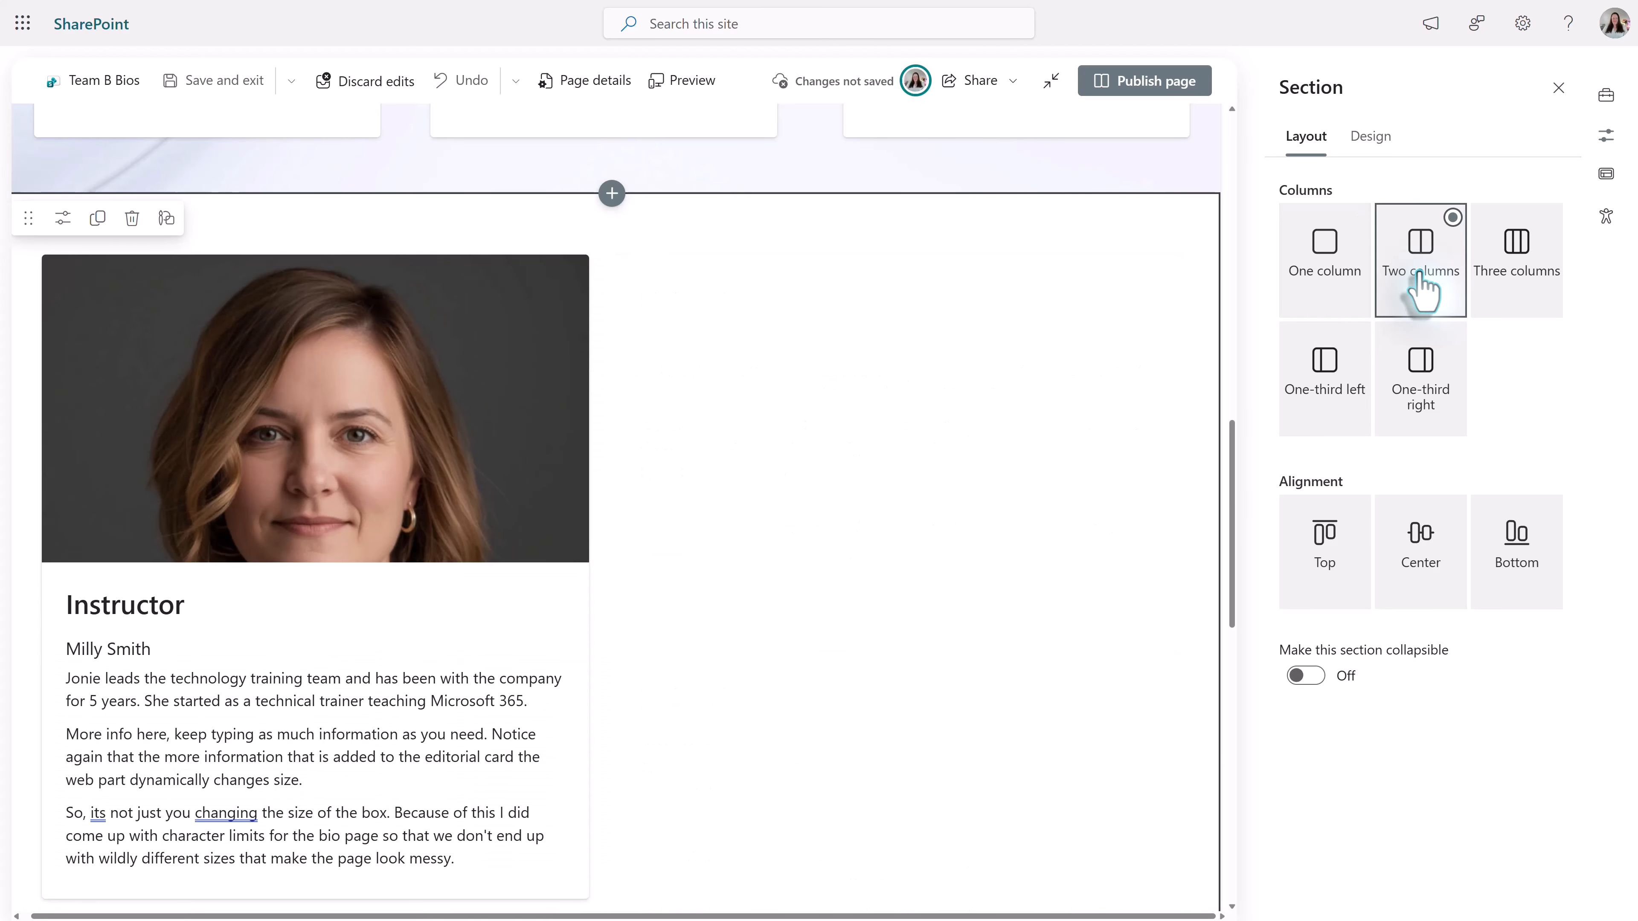
{"action": "scroll", "coordinate": [819, 549], "scroll_direction": "down", "scroll_amount": 5}
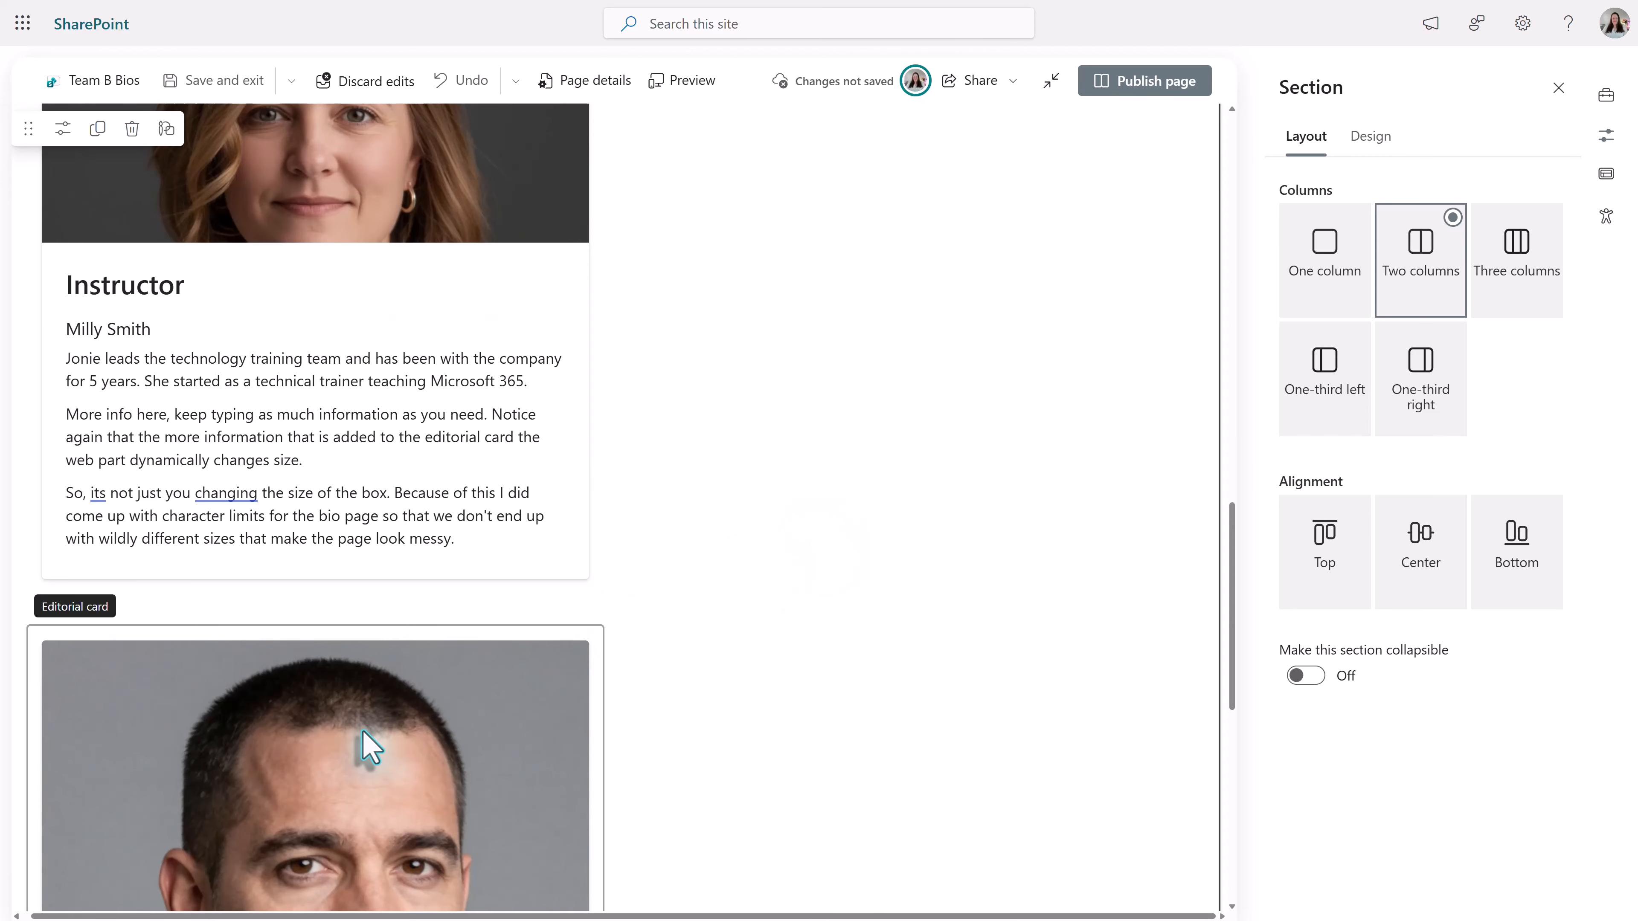
{"action": "left_click", "coordinate": [366, 753]}
{"action": "scroll", "coordinate": [988, 529], "scroll_direction": "down", "scroll_amount": 6}
{"action": "left_click_drag", "start_coordinate": [988, 529], "coordinate": [835, 294]}
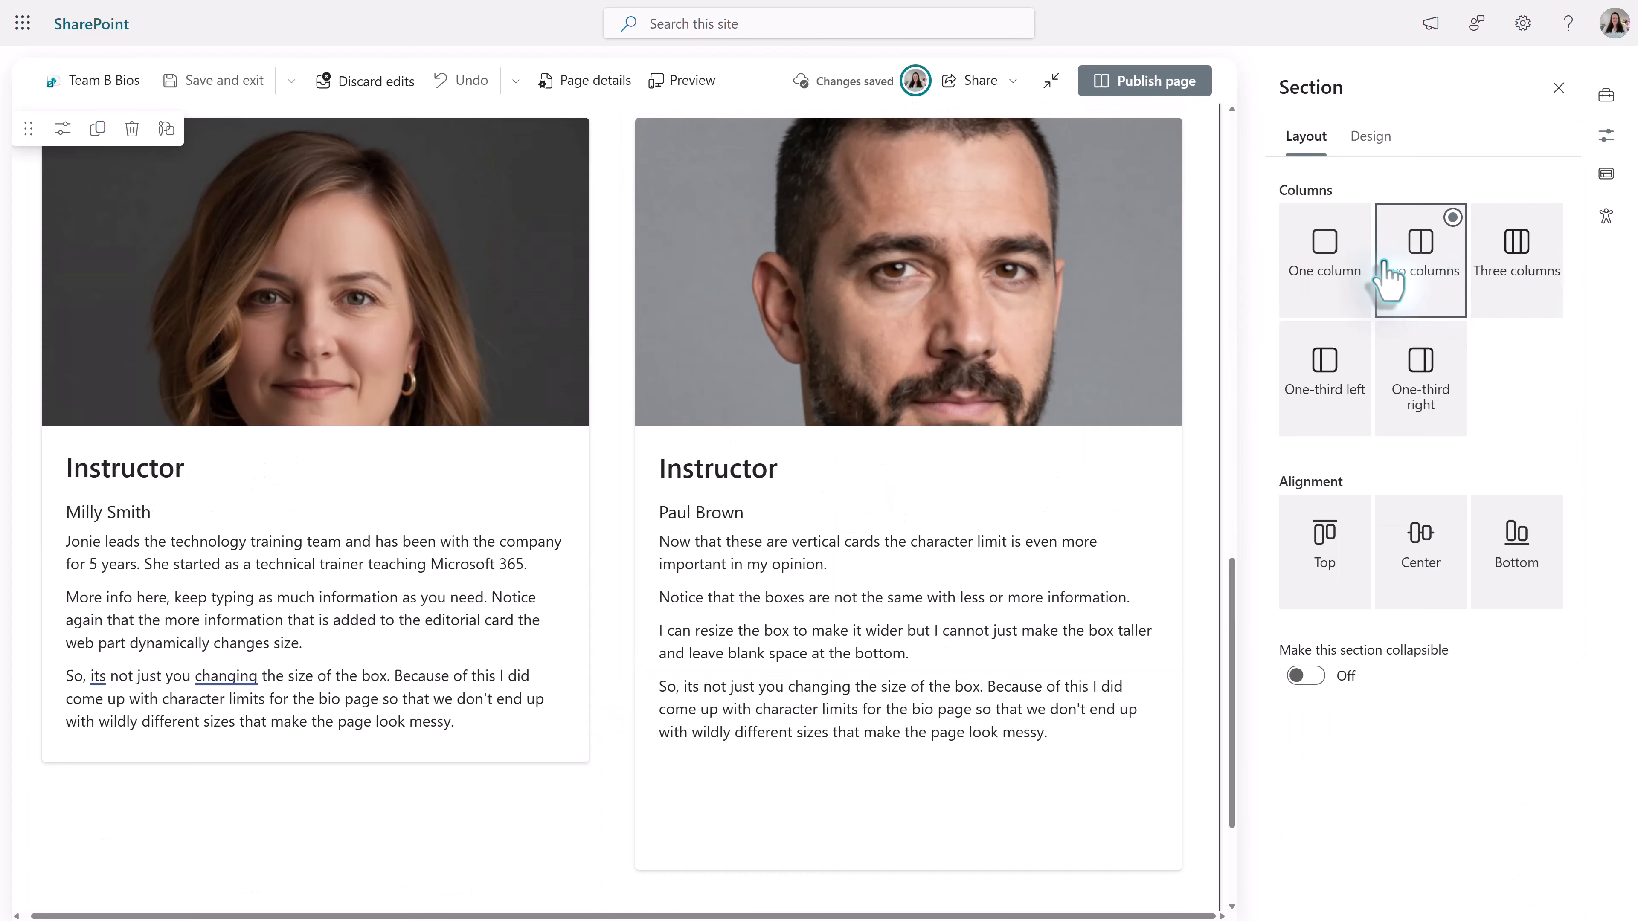
- Try the Three columns and One-third left layouts on the Instructor section and settle on One-third right
{"action": "left_click", "coordinate": [1546, 287]}
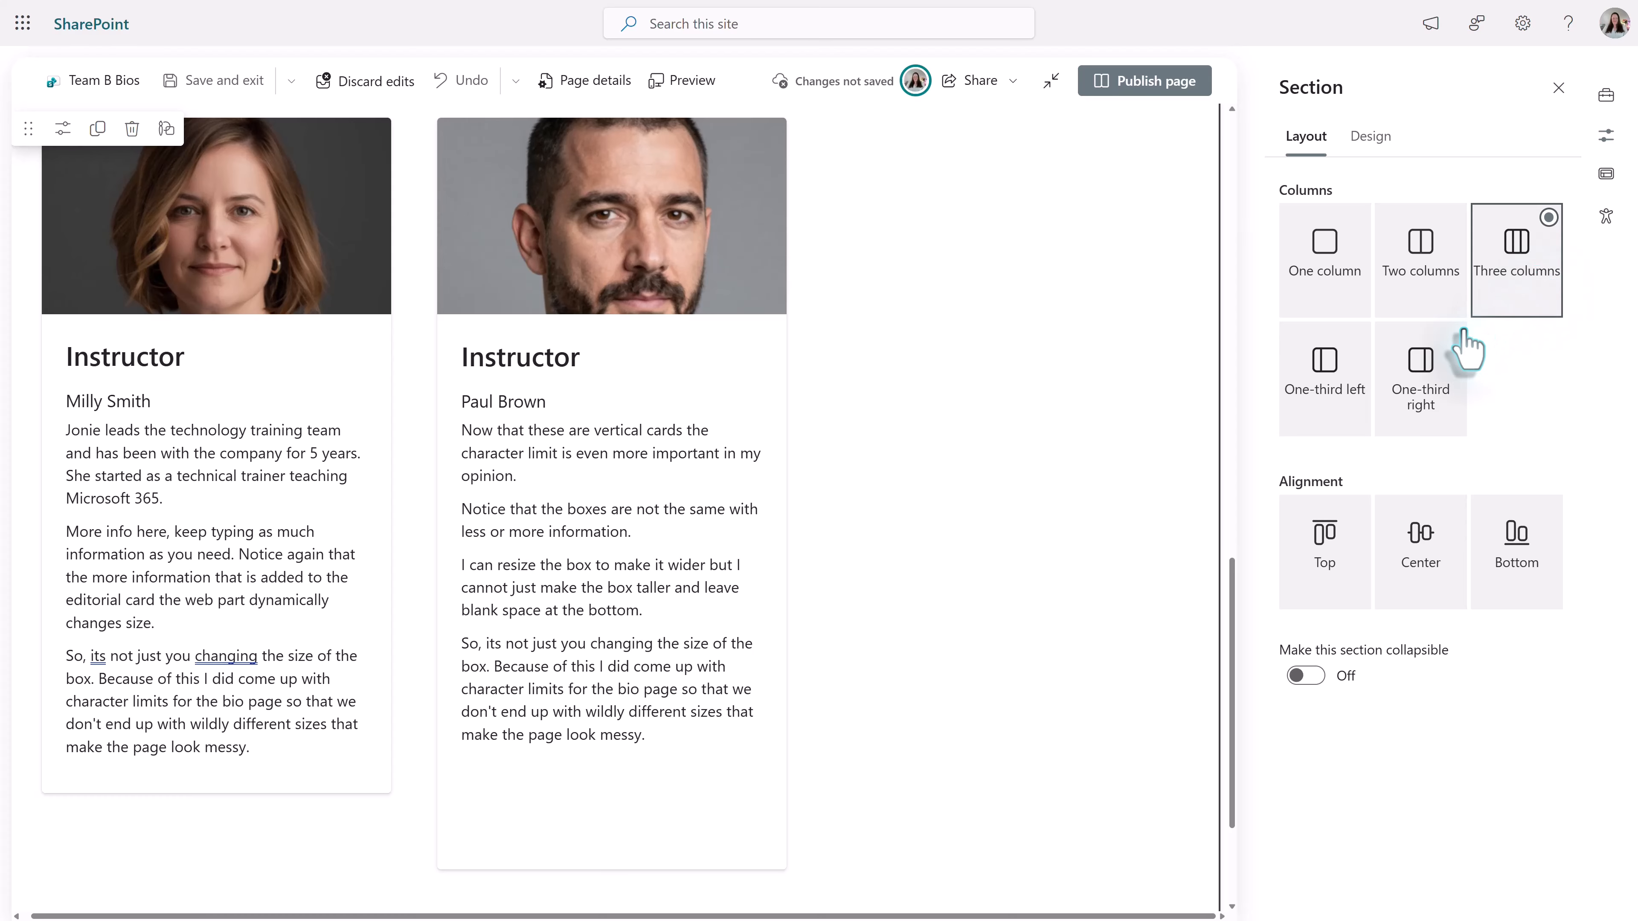
{"action": "left_click", "coordinate": [1322, 420]}
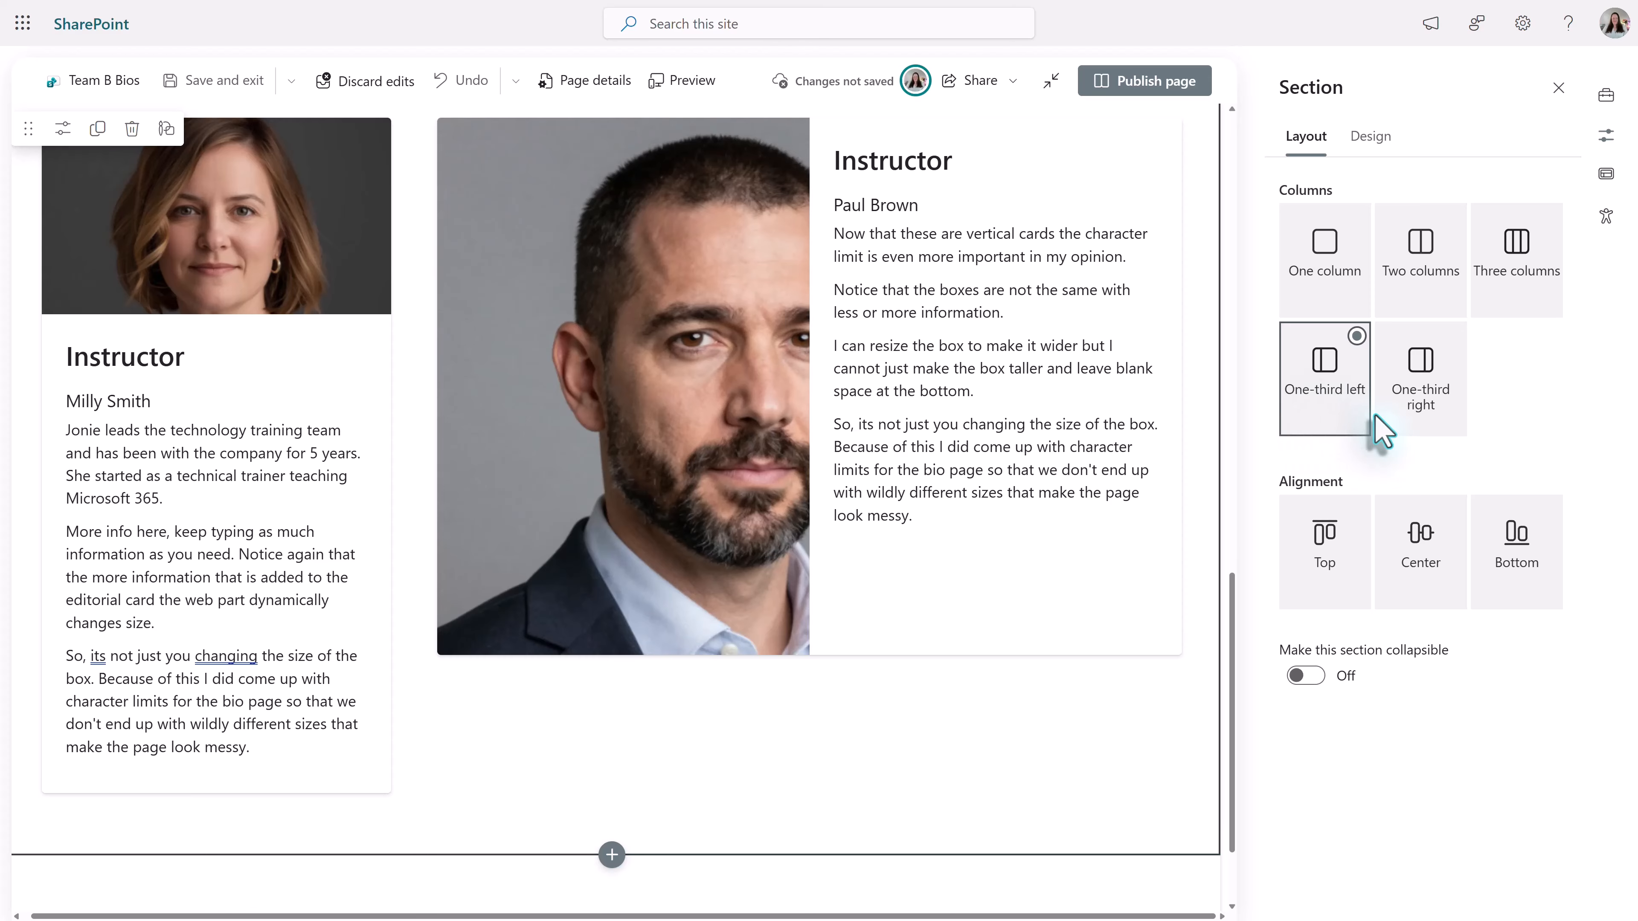
{"action": "left_click", "coordinate": [1412, 421]}
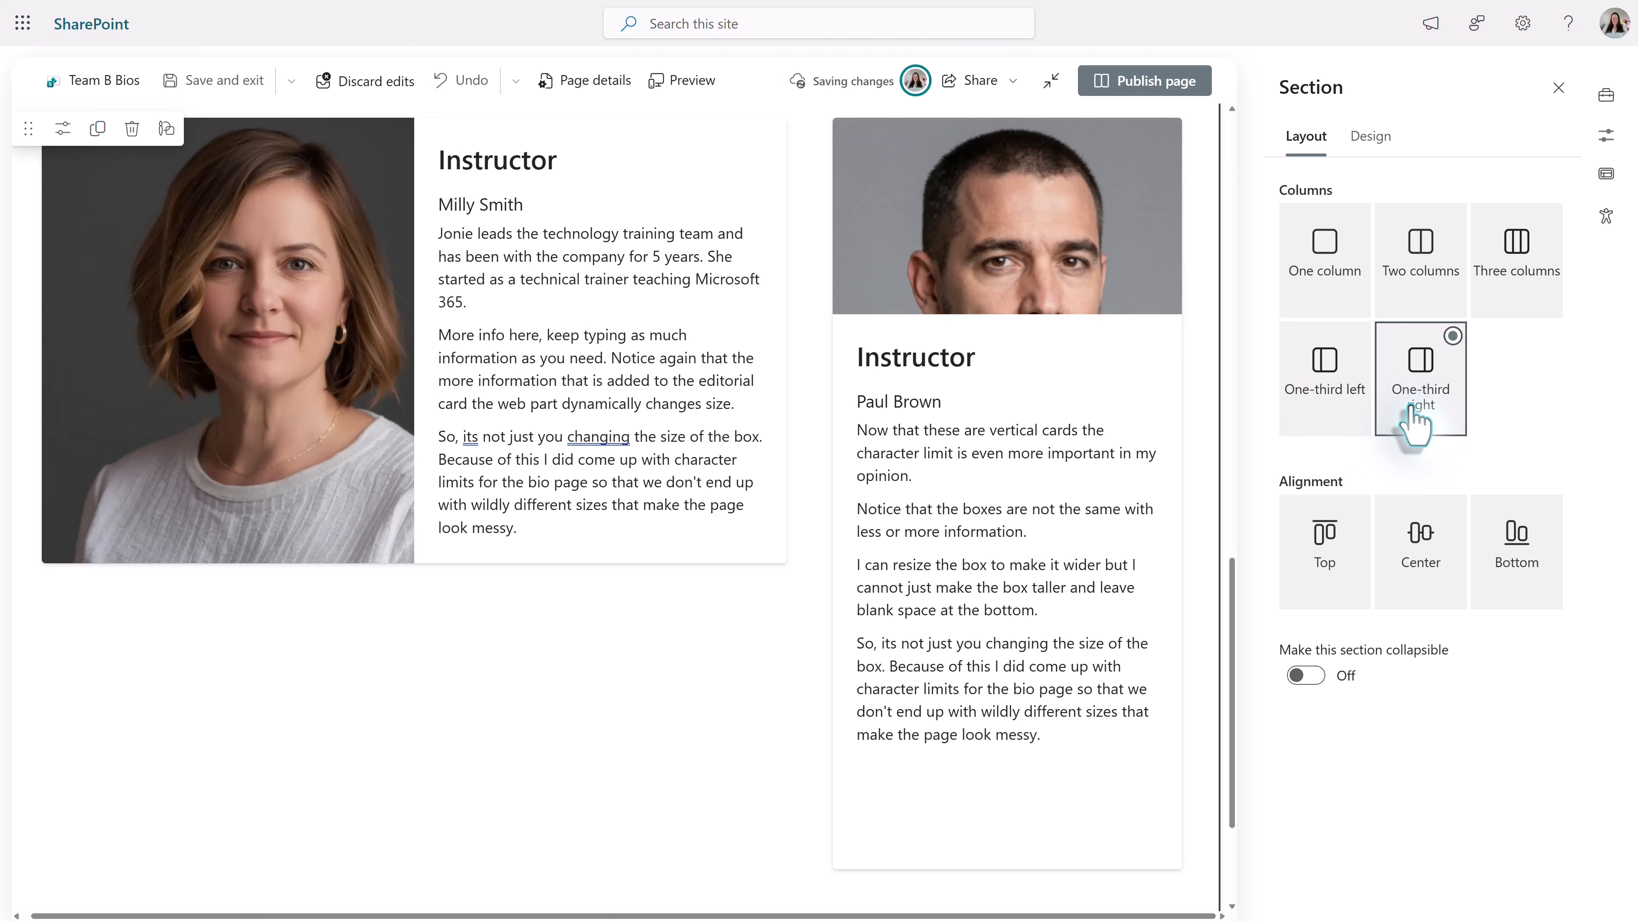
{"action": "left_click", "coordinate": [645, 538]}
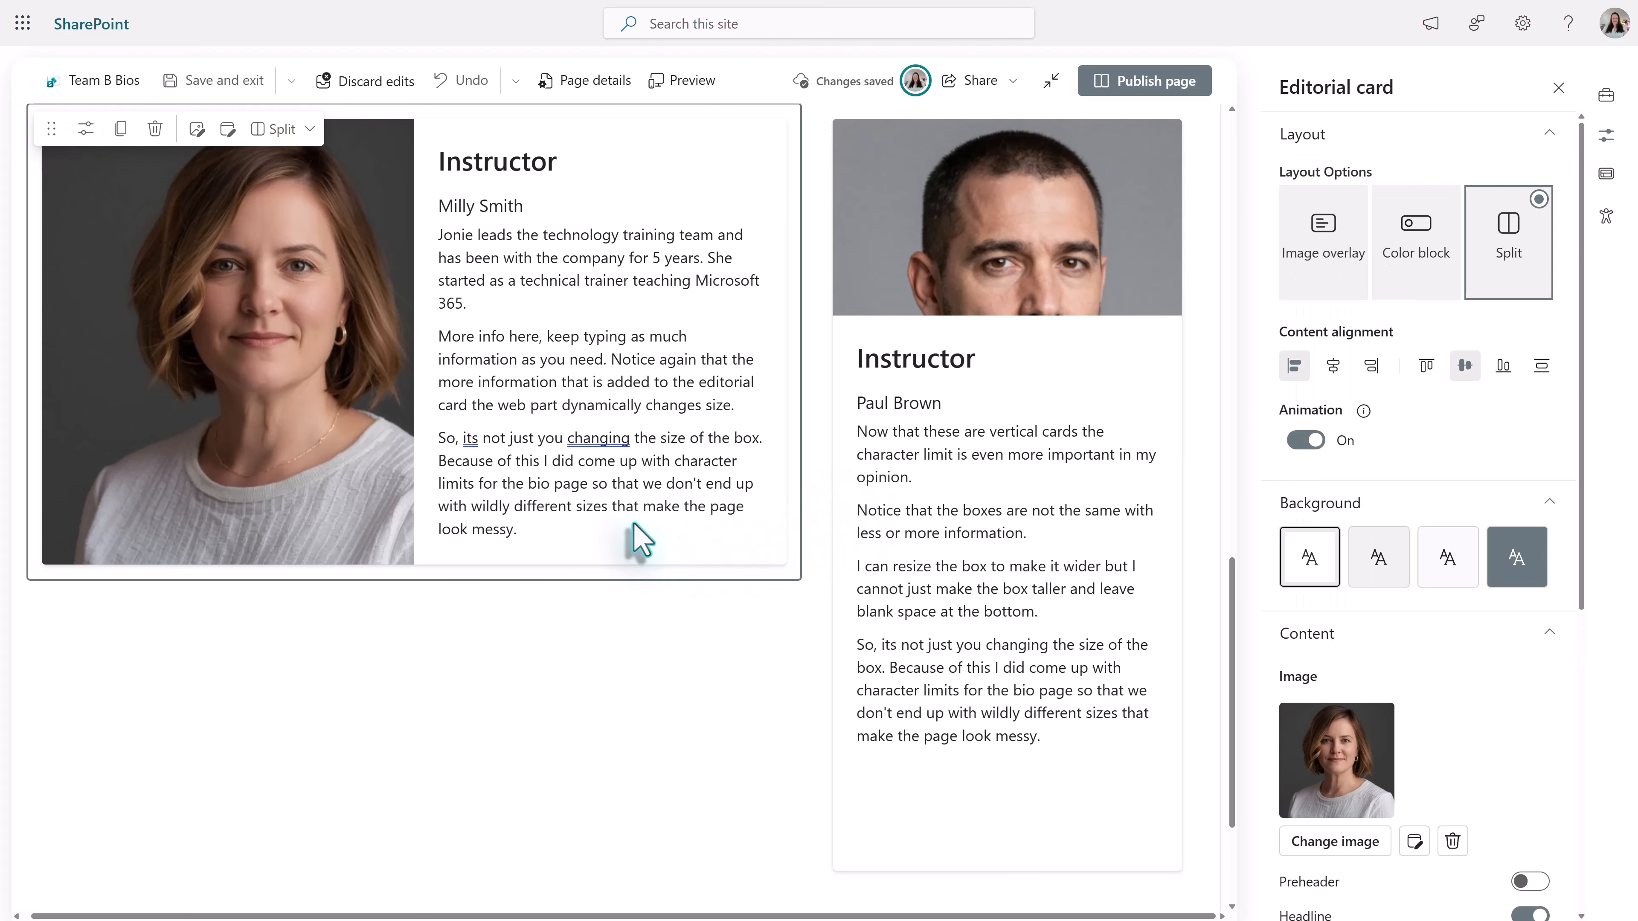
{"action": "scroll", "coordinate": [799, 613], "scroll_direction": "down", "scroll_amount": 2}
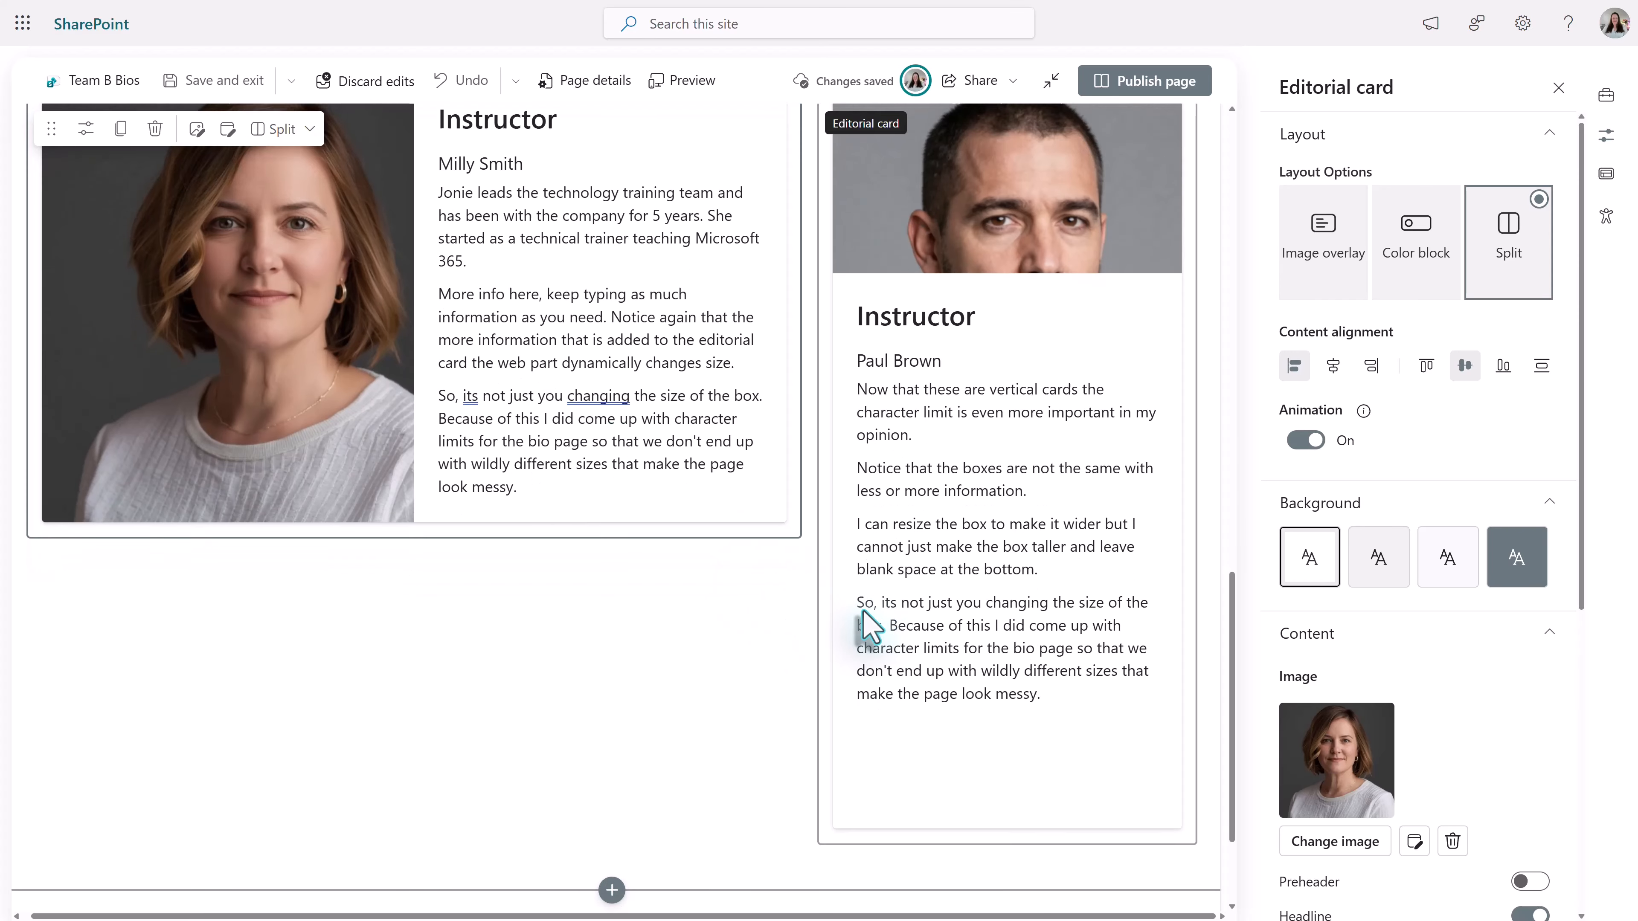
{"action": "scroll", "coordinate": [800, 613], "scroll_direction": "up", "scroll_amount": 4}
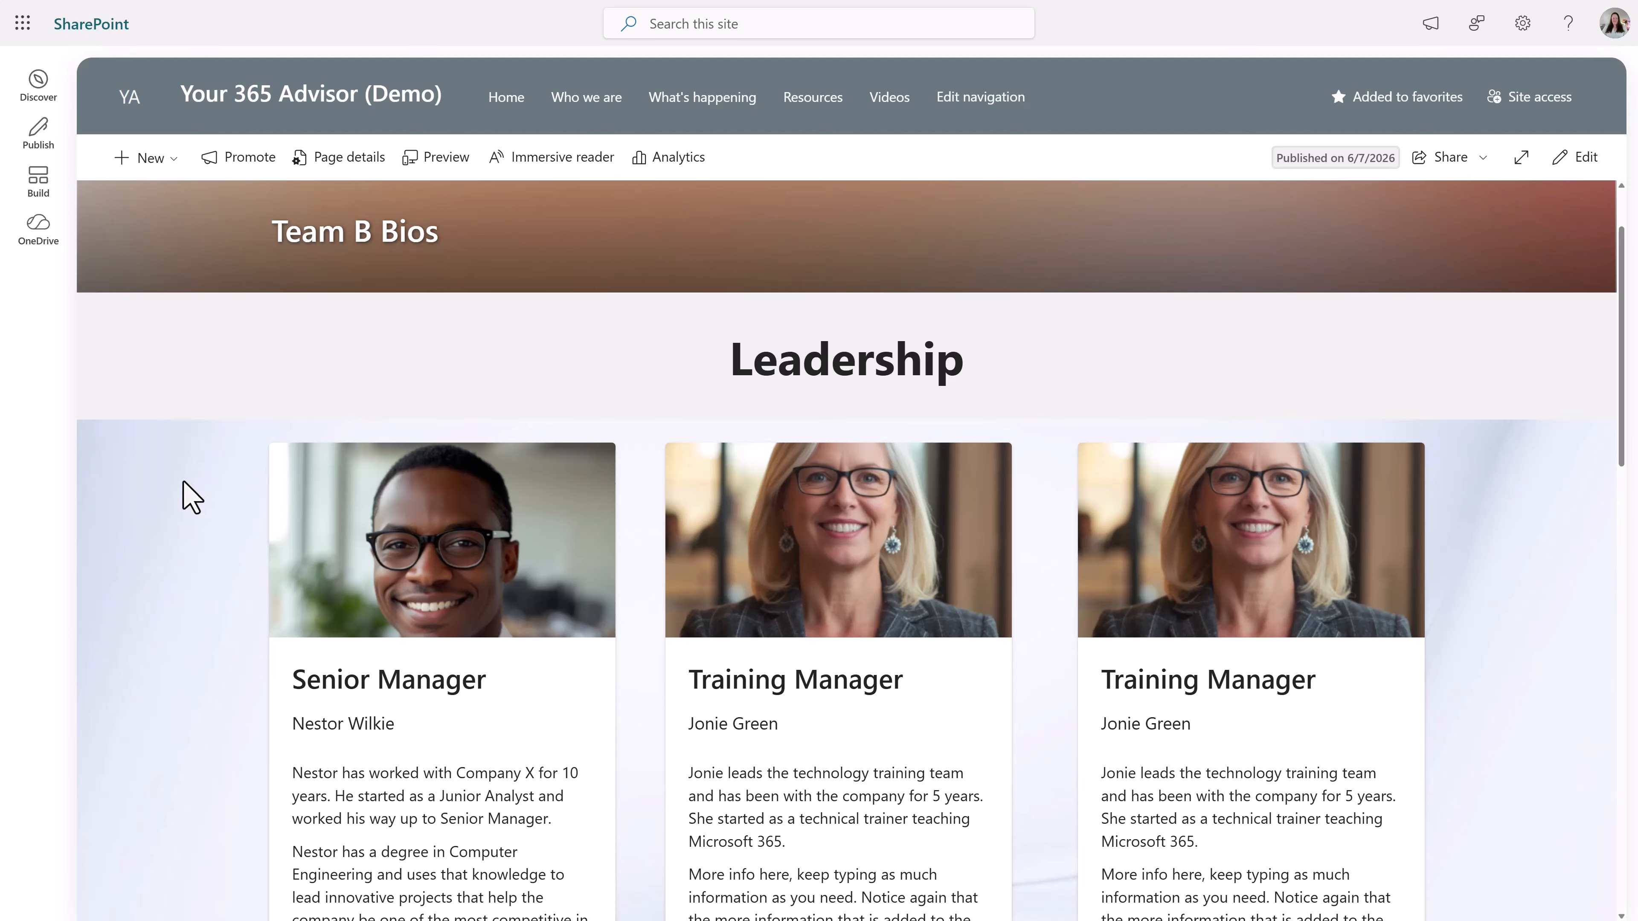
- Review the three Leadership cards' sizes and alignment on the published Team B Bios page
{"action": "scroll", "coordinate": [189, 496], "scroll_direction": "down", "scroll_amount": 3}
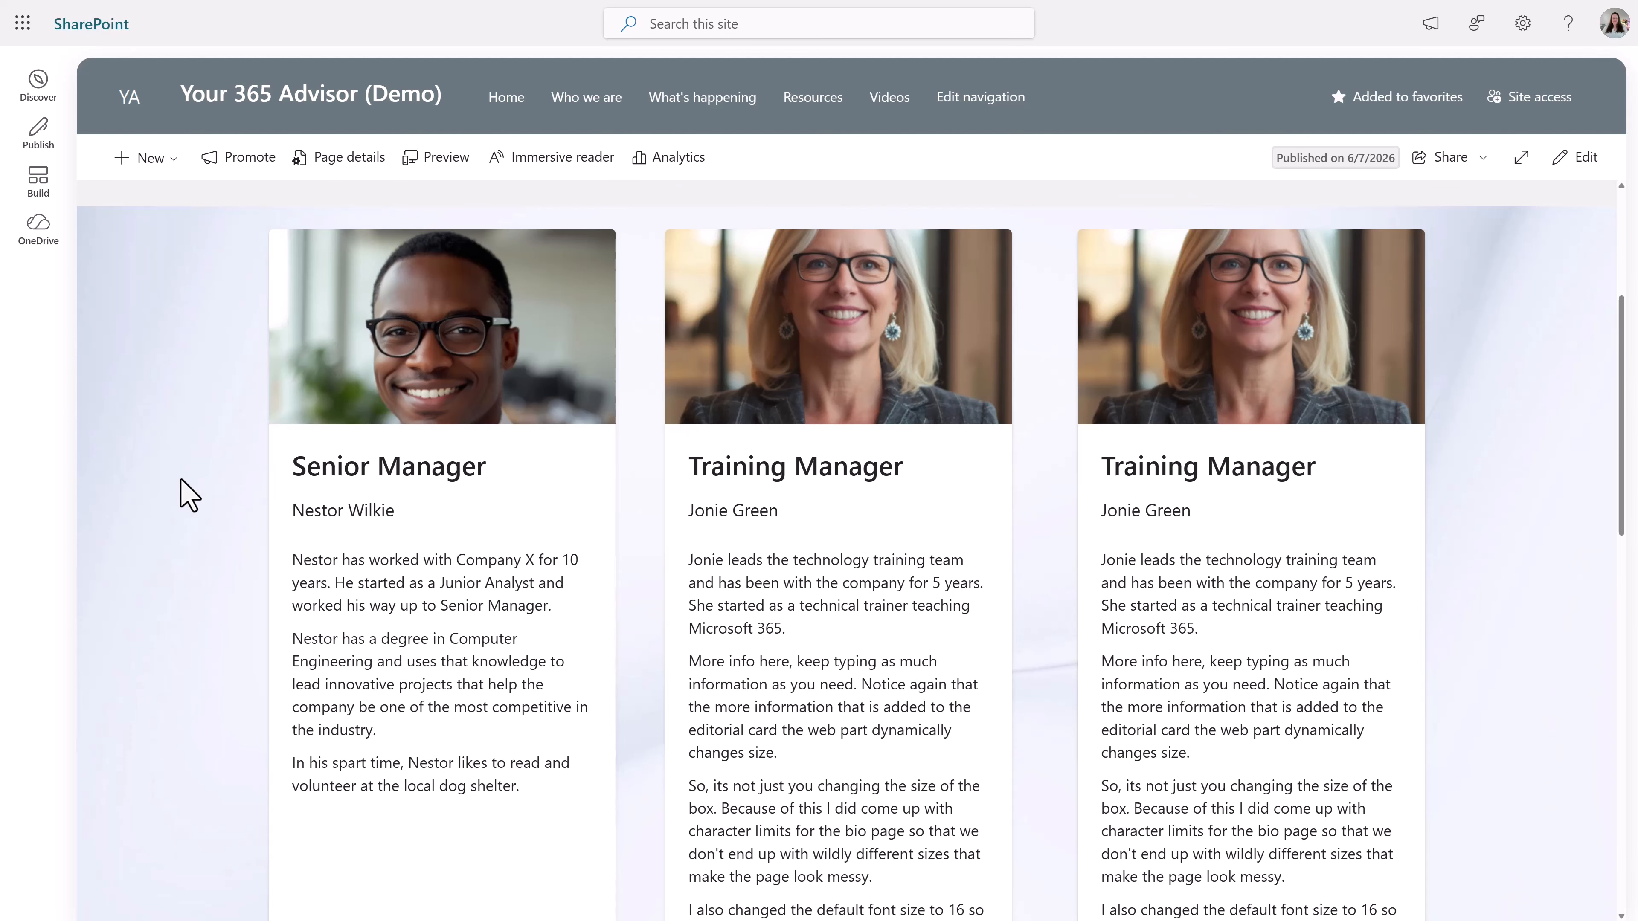
{"action": "scroll", "coordinate": [189, 496], "scroll_direction": "up", "scroll_amount": 2}
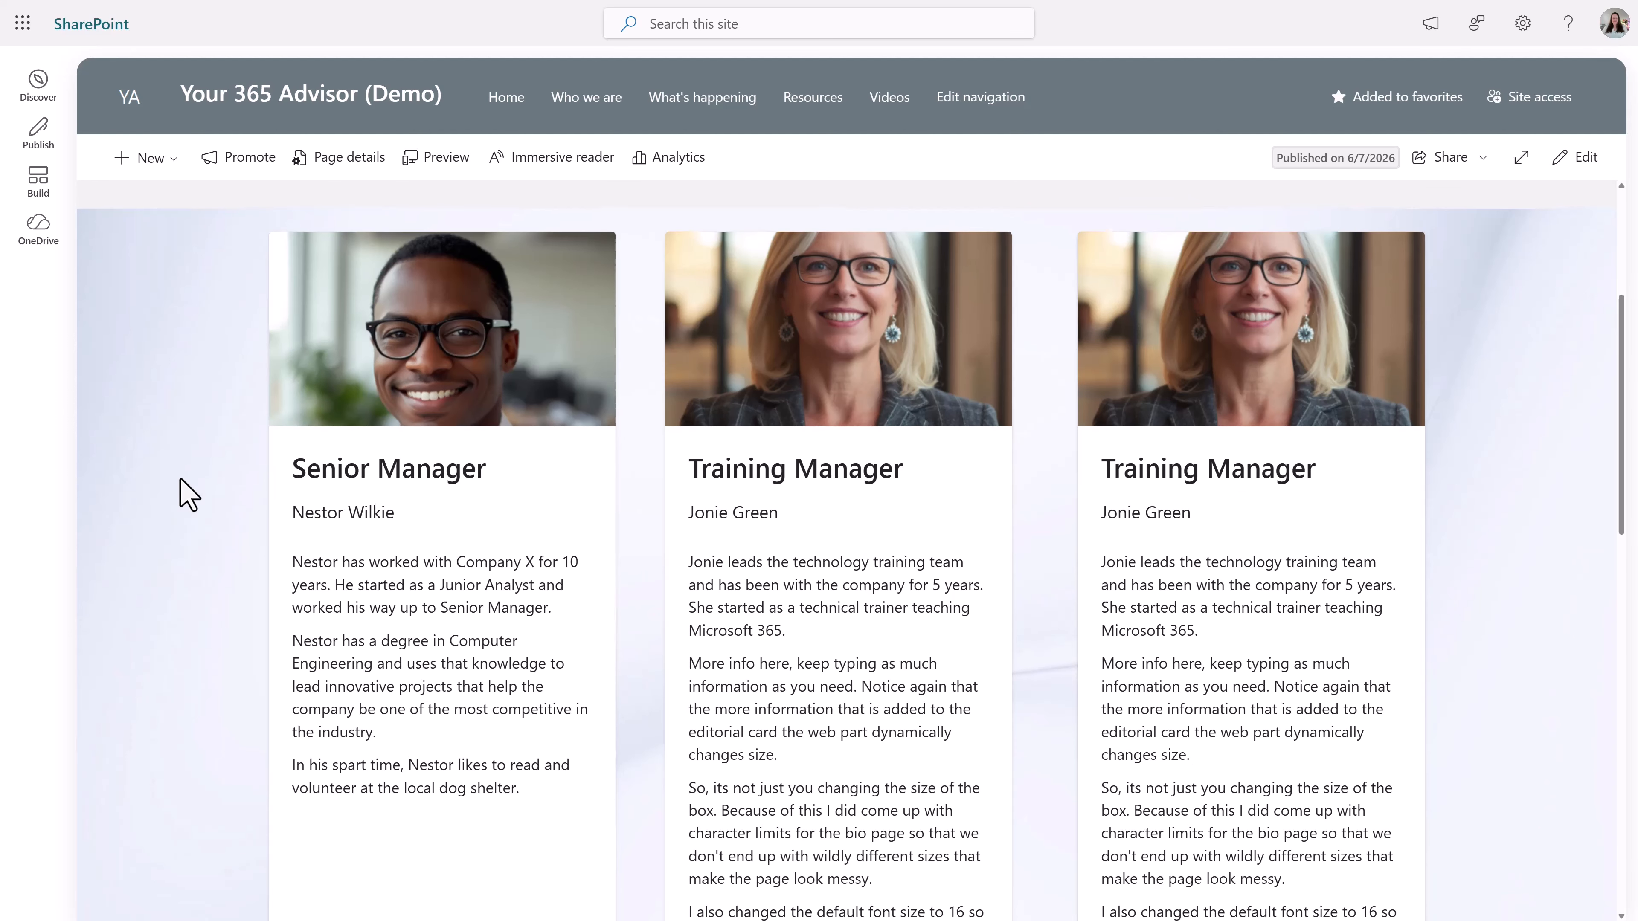
{"action": "scroll", "coordinate": [189, 496], "scroll_direction": "down", "scroll_amount": 3}
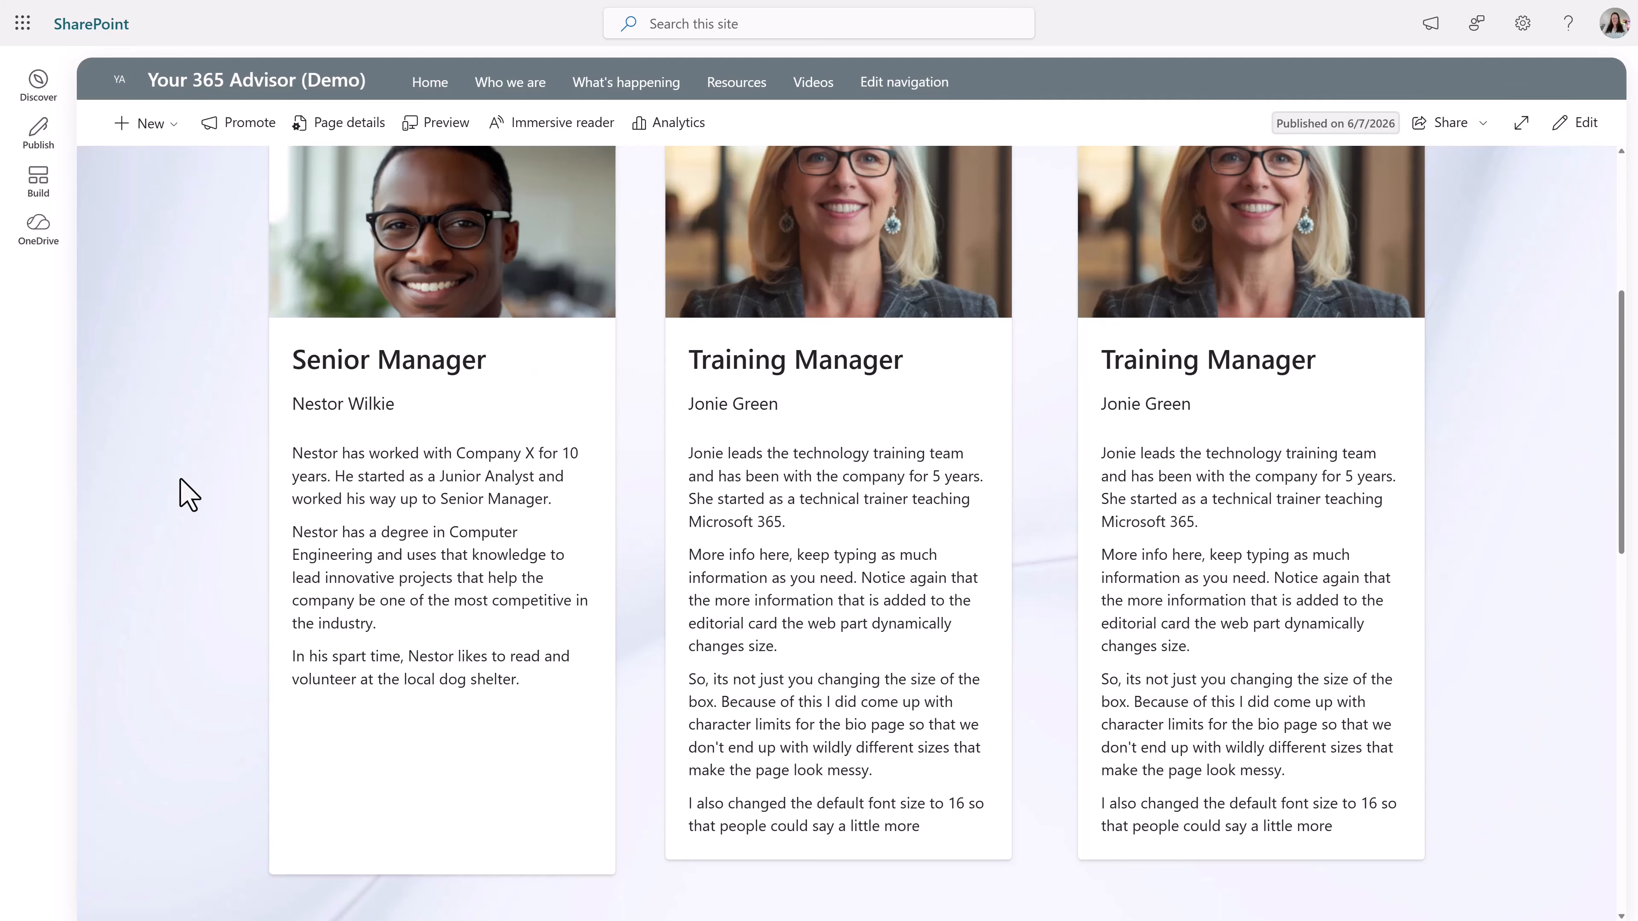